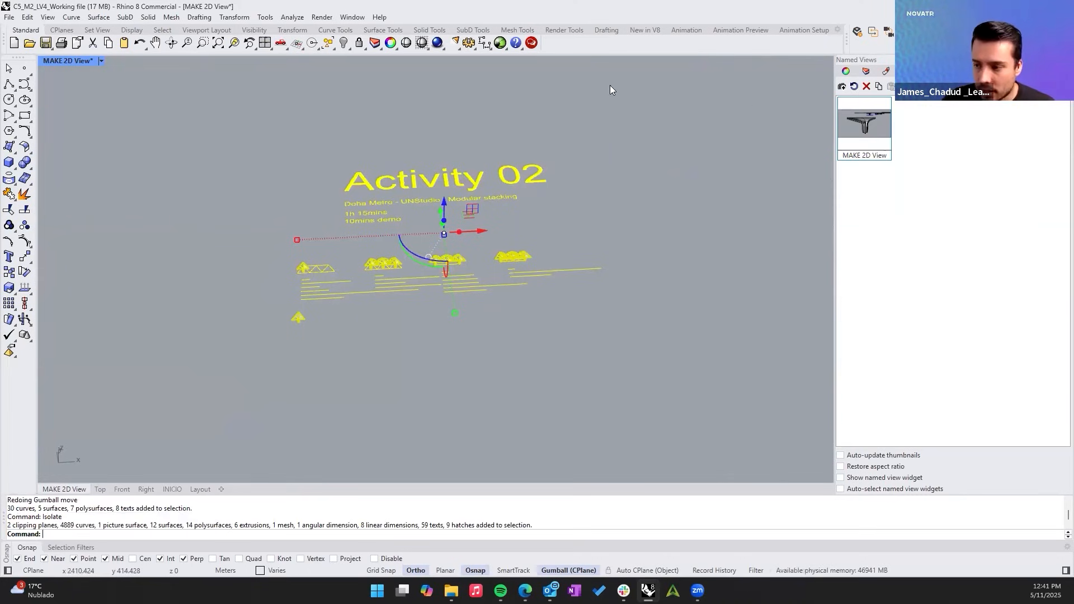
Examine the joined triangular module and the blue triangle guide pattern next to the Step 01 example.
scroll(590, 295, "down", 3)
left_click(648, 181)
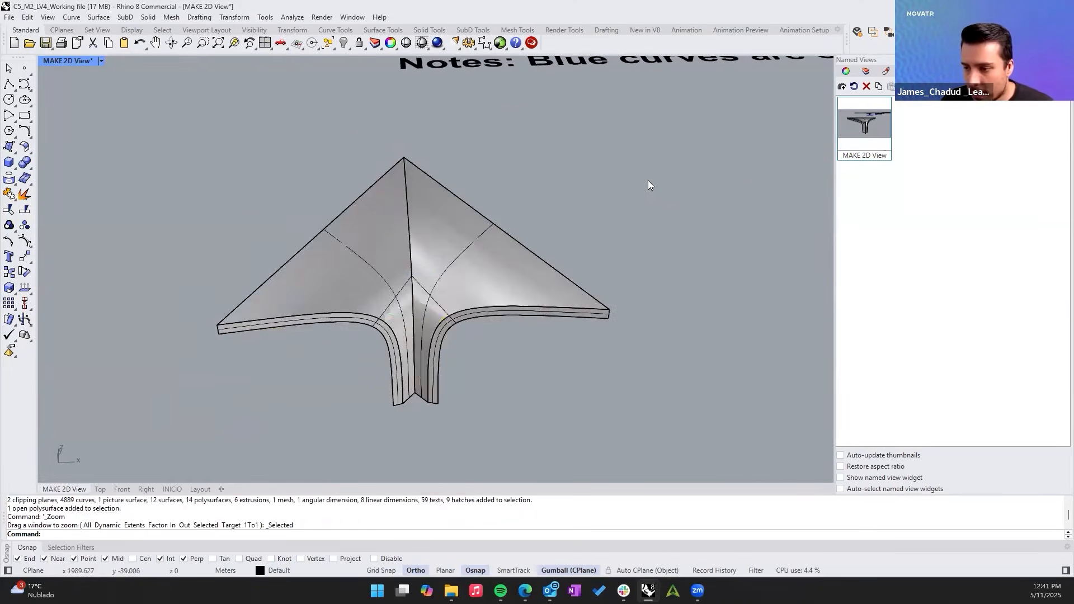
right_click_drag(648, 180, 718, 192)
scroll(648, 180, "down", 5)
scroll(648, 180, "down", 2)
left_click_drag(641, 151, 641, 151)
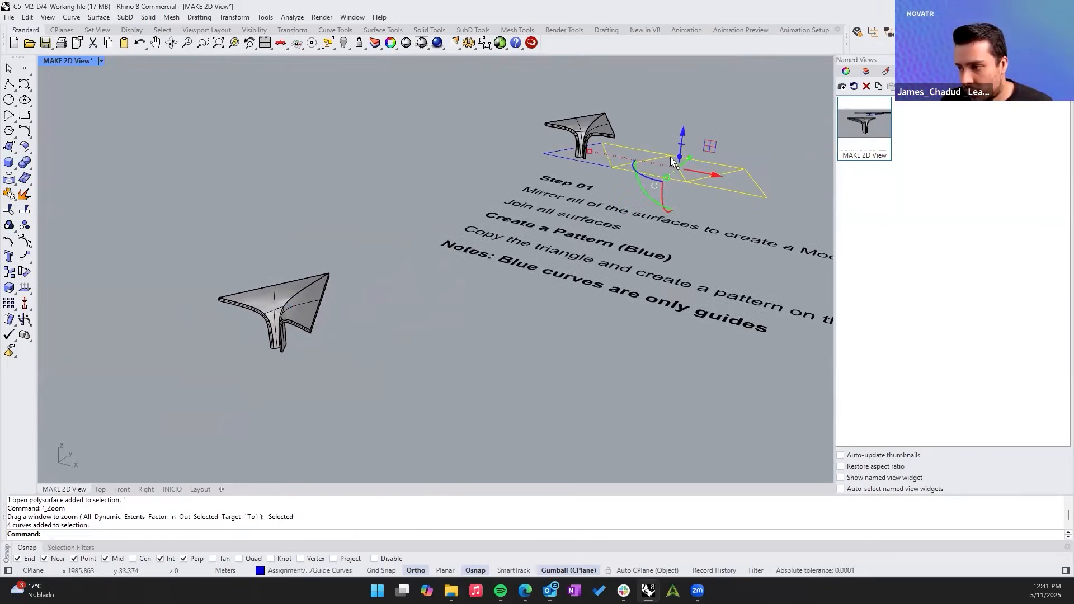
left_click(674, 169)
left_click(685, 175)
Copy the module end to end from its outer roof corner to form a row of three modules touching at their corners.
right_click_drag(686, 176, 322, 332)
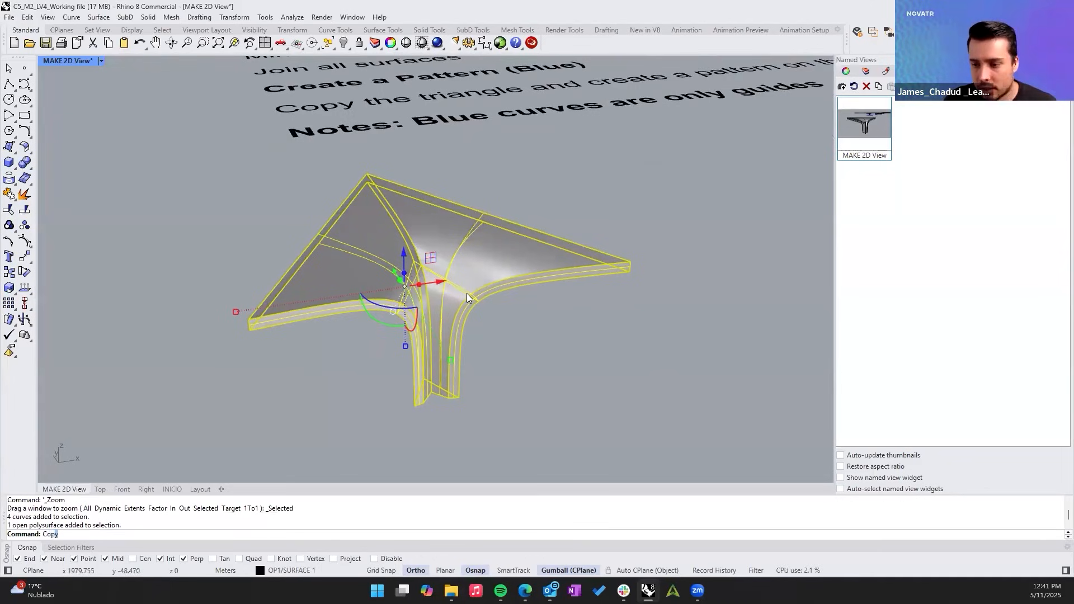
key("Return")
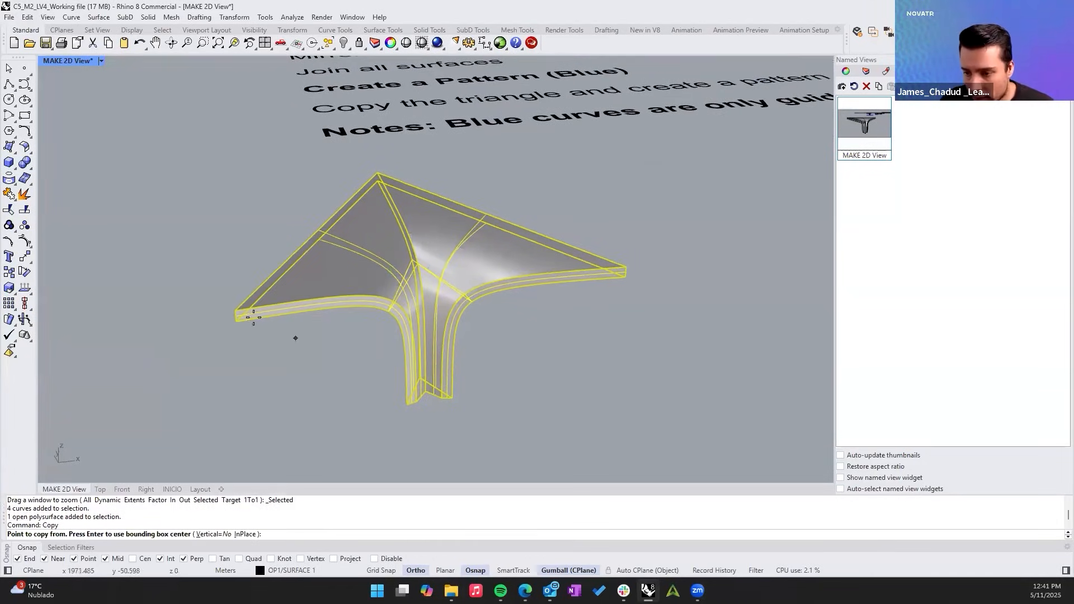
left_click(234, 311)
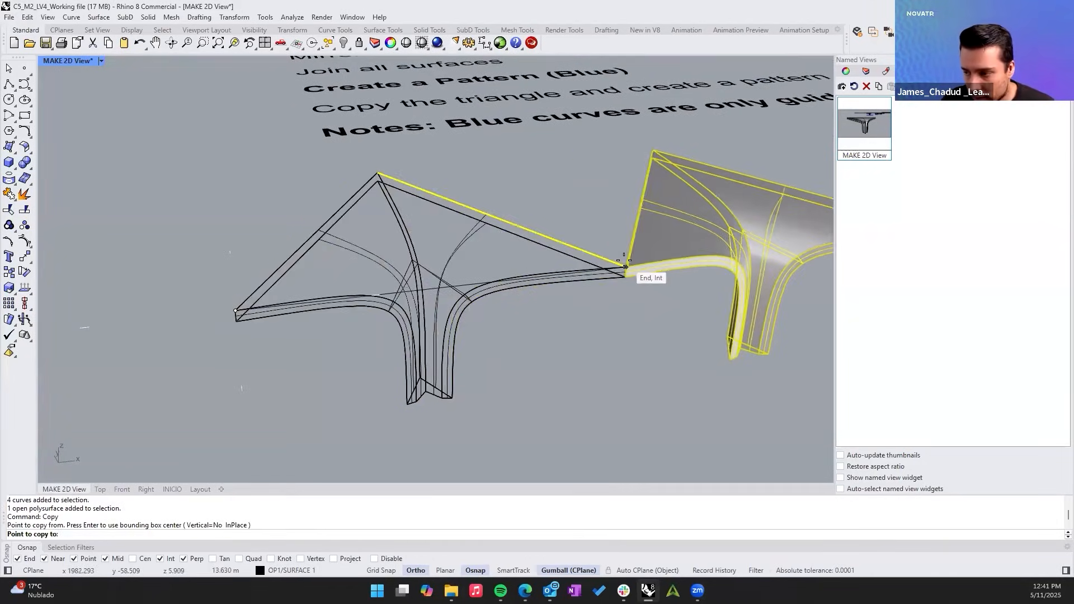
left_click(621, 245)
key("Return")
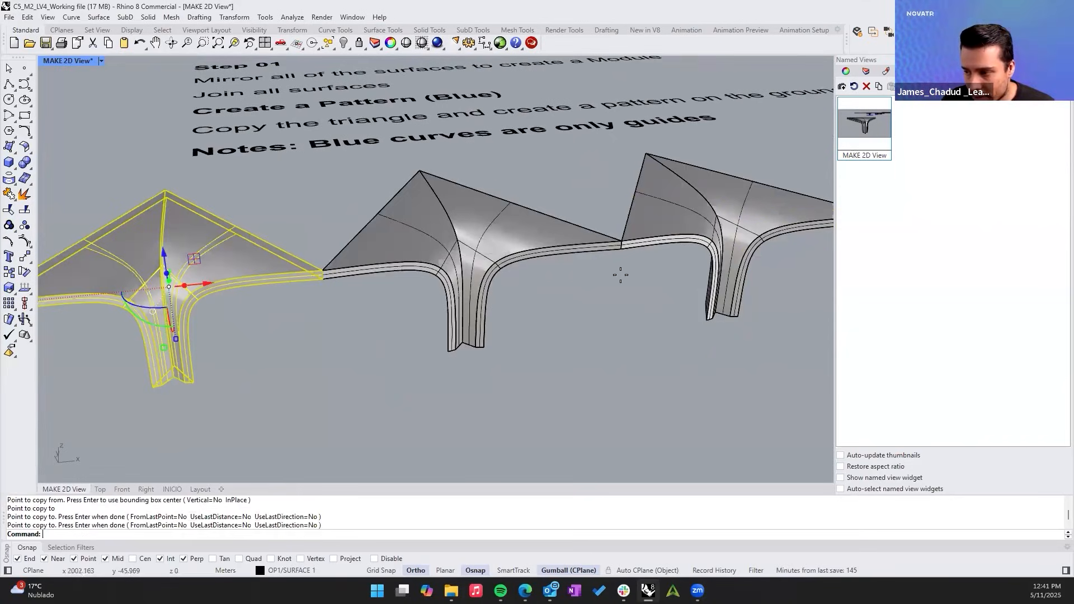
key("Escape")
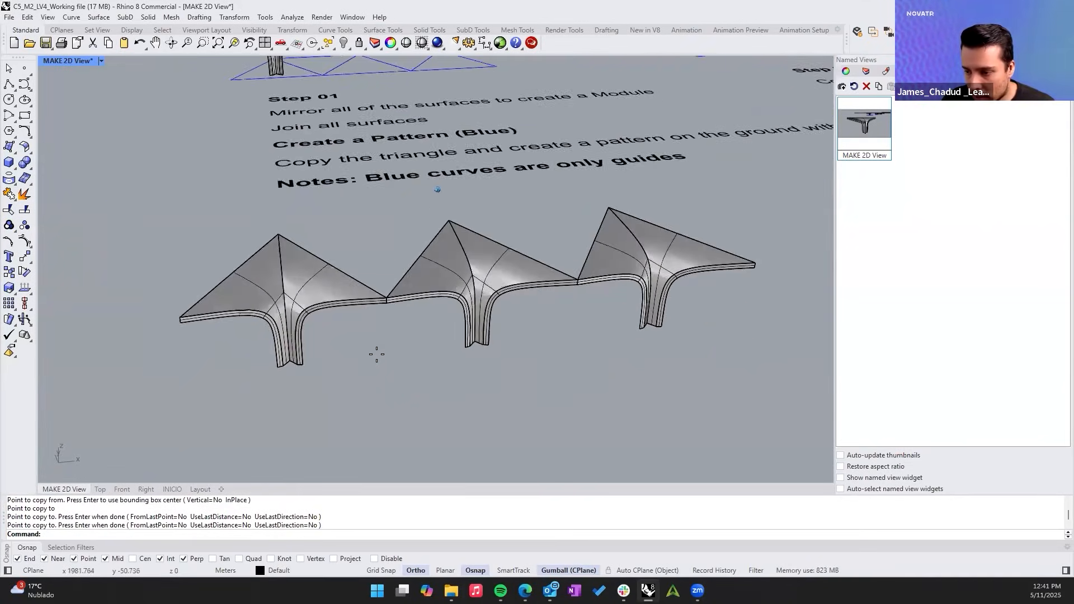
Copy the first module with Ortho off and place the duplicate freely between the first and second modules.
left_click(362, 342)
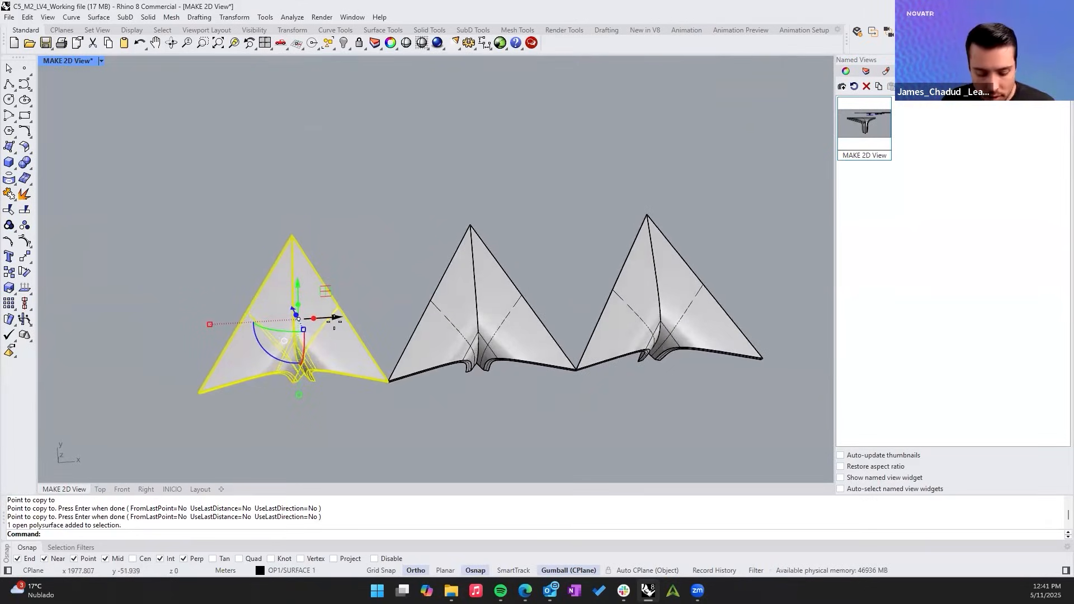
key("Return")
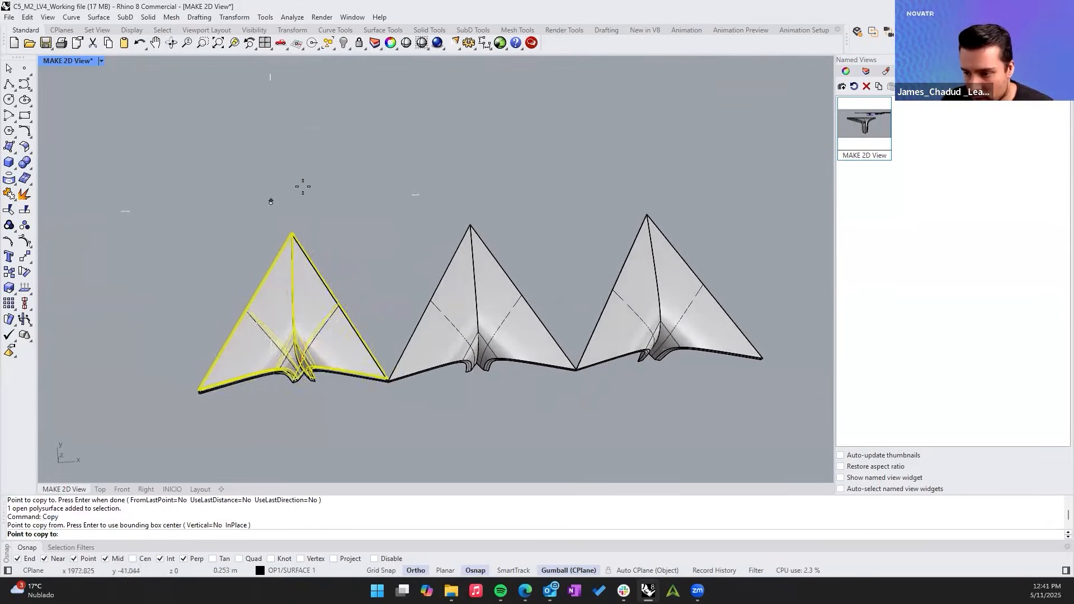
key("F8")
left_click(350, 170)
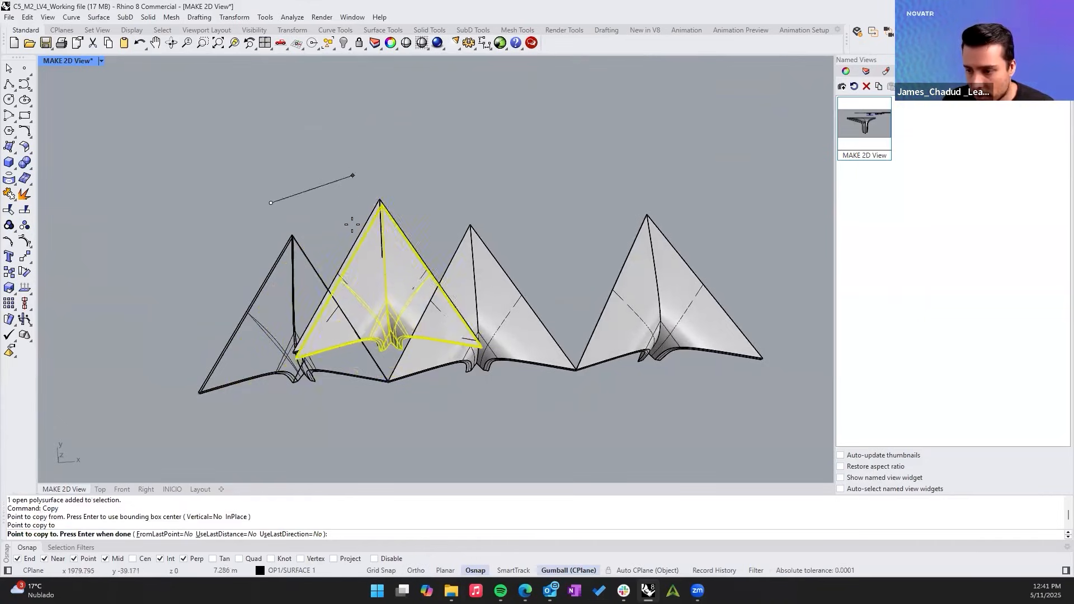
key("Return")
Rotate the loose module copy 180 degrees about the vertical axis.
left_click(396, 305)
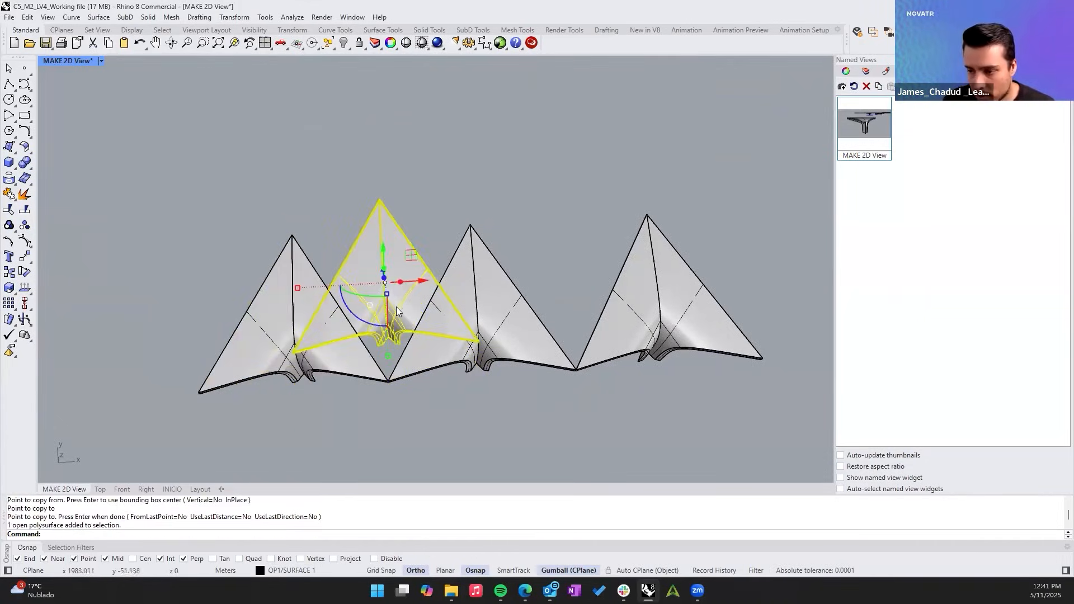
right_click_drag(393, 305, 398, 319)
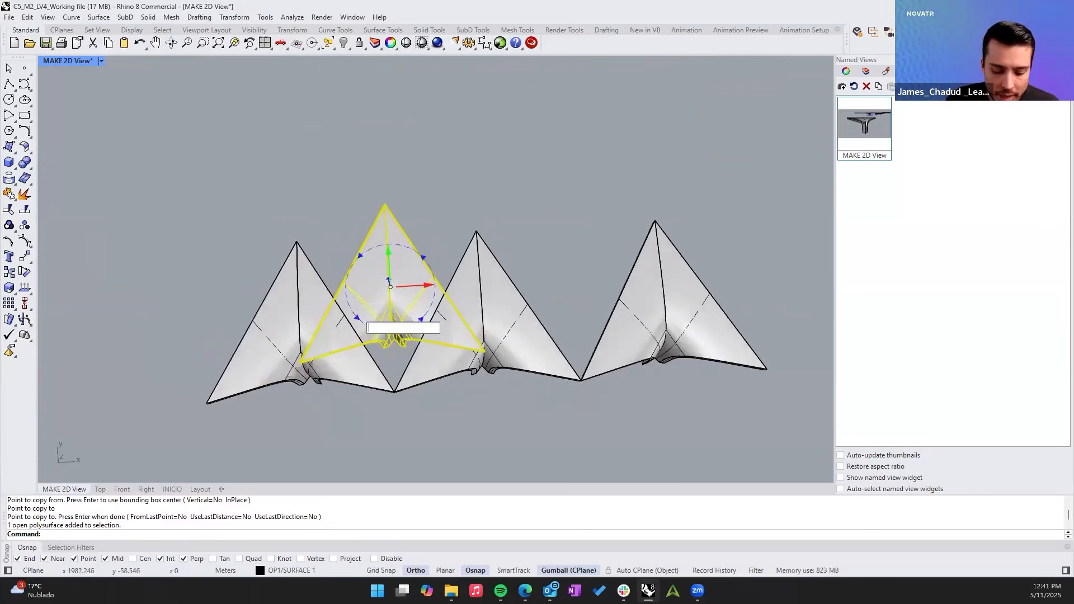
type("180")
key("Return")
Move the inverted module by its lower tip corner onto the shared corner of the first two modules.
right_click_drag(396, 400, 402, 321)
scroll(402, 319, "up", 5)
type("M")
key("Return")
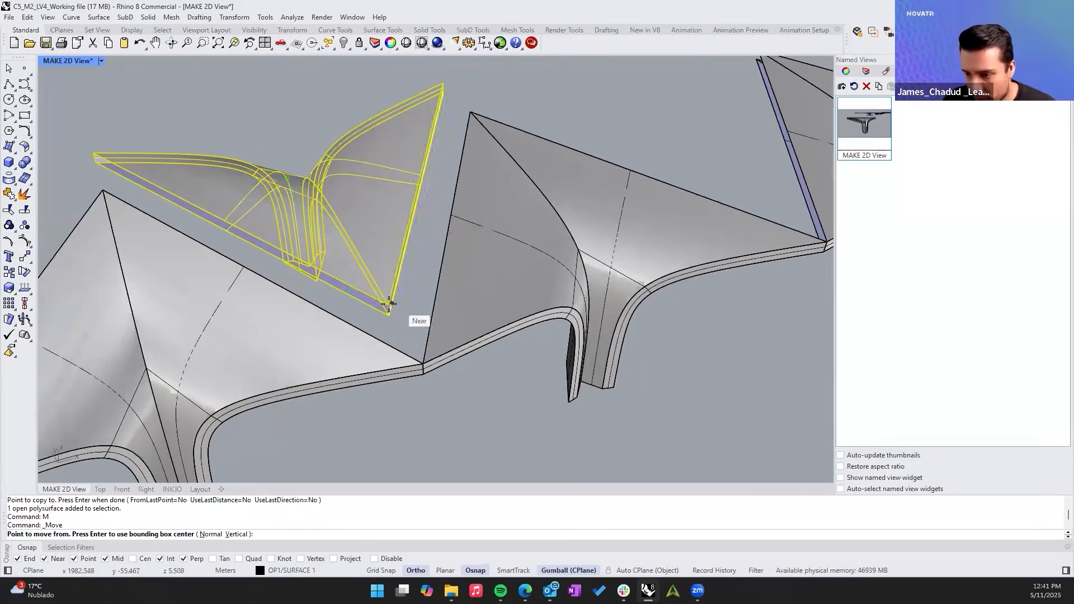
left_click(390, 314)
left_click(423, 370)
Turn off the Near object snap and check how the inverted module's corner meets its neighbours.
scroll(380, 343, "up", 10)
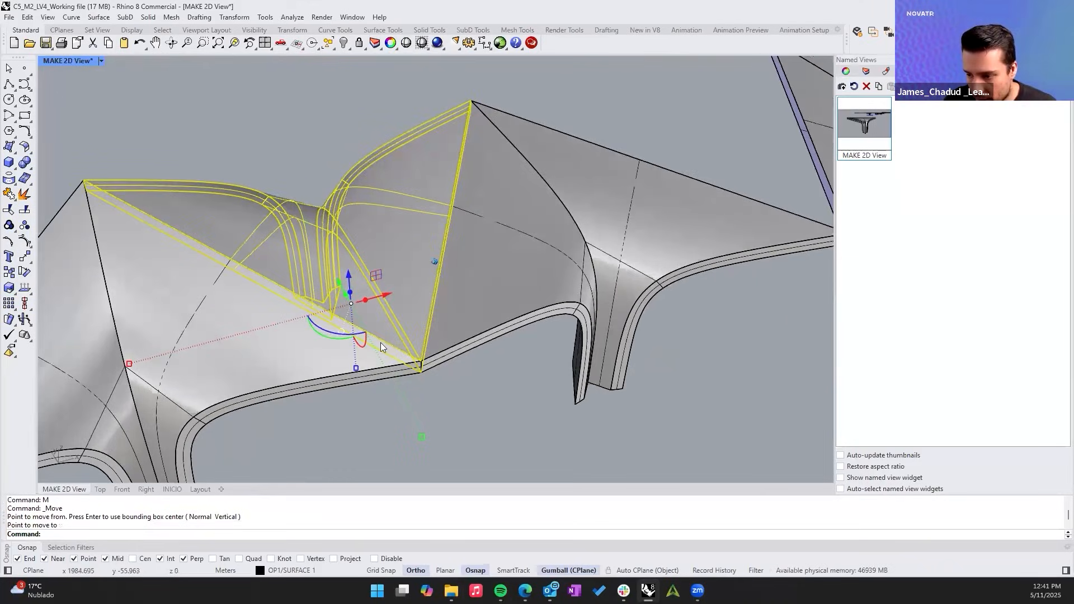
right_click_drag(312, 303, 222, 247)
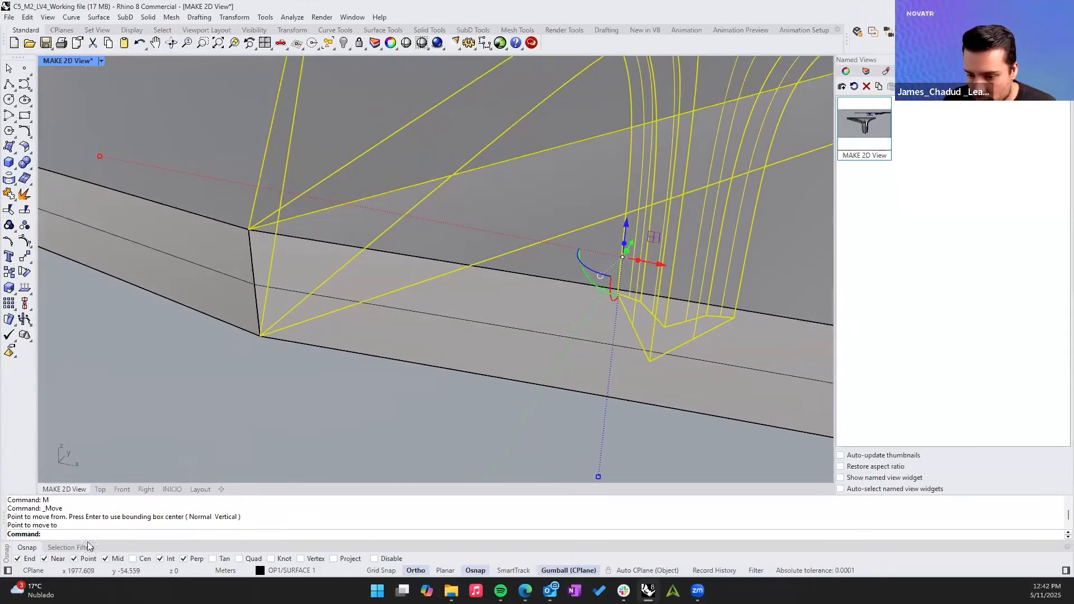
right_click_drag(301, 162, 309, 161)
right_click_drag(437, 262, 439, 276)
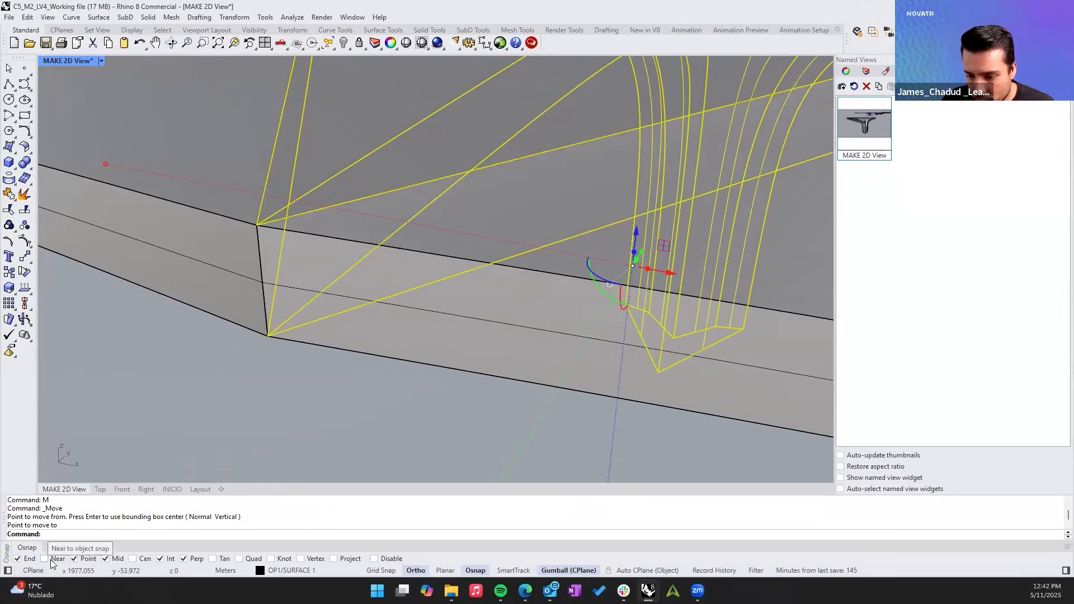
right_click_drag(232, 194, 370, 264)
key("Escape")
left_click(278, 232)
left_click(252, 282)
key("Escape")
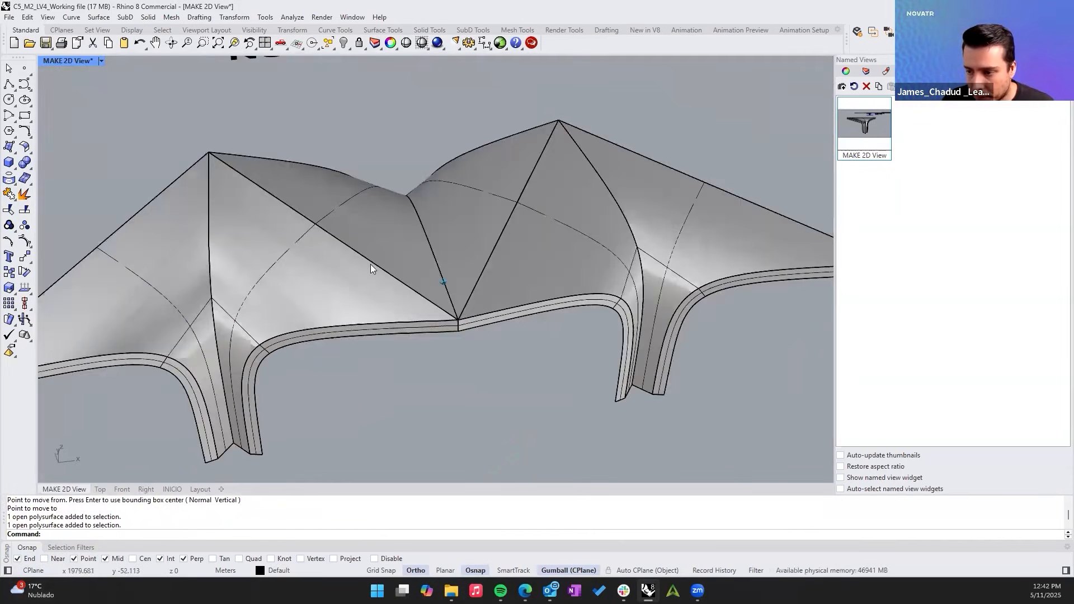
Copy the inverted module from its lower tip corner to the shared corner of the second and third modules.
scroll(370, 264, "down", 3)
left_click(370, 264)
type("Copy")
key("Return")
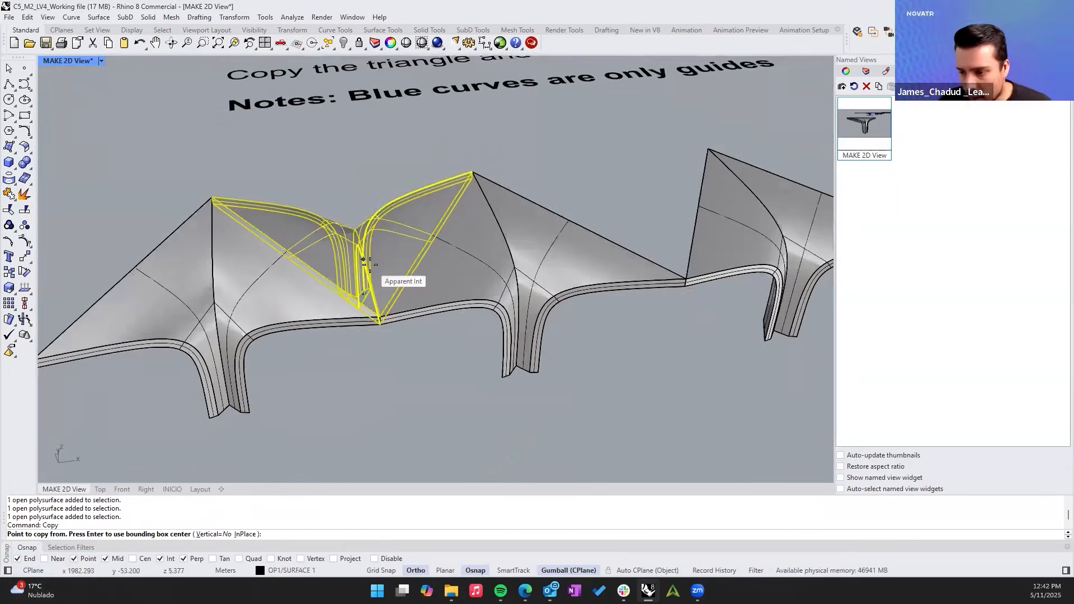
scroll(367, 263, "up", 8)
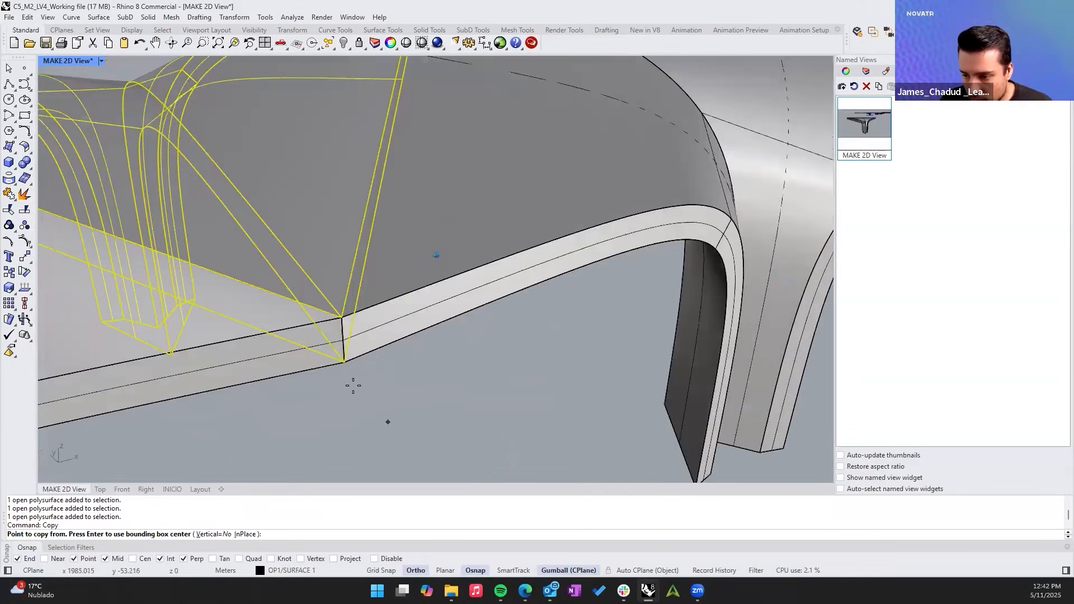
left_click(344, 362)
scroll(350, 363, "down", 5)
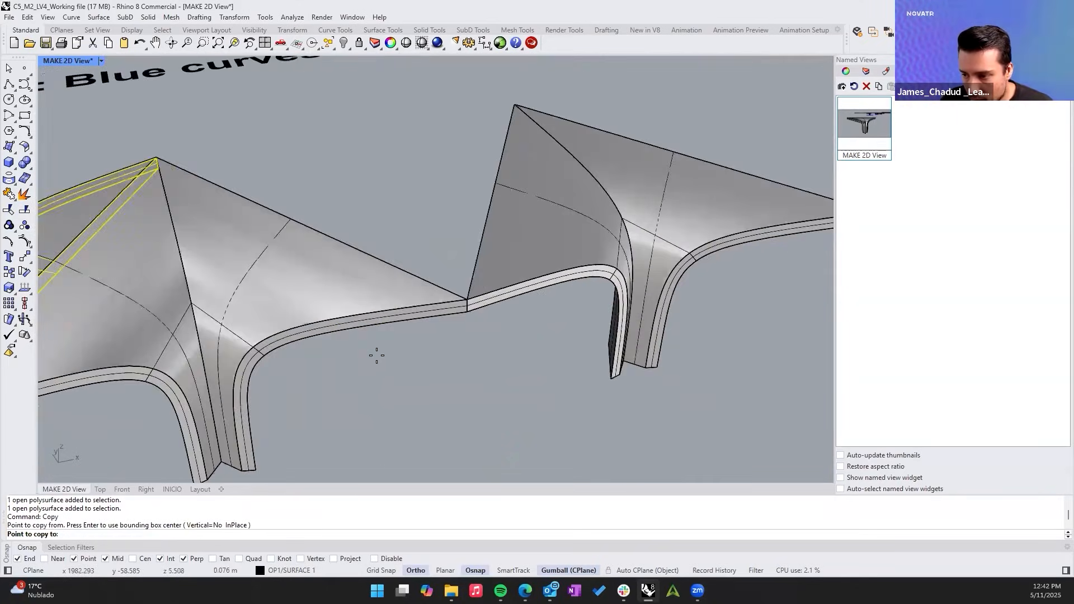
scroll(392, 347, "up", 1)
left_click(451, 315)
key("Return")
scroll(417, 309, "down", 1)
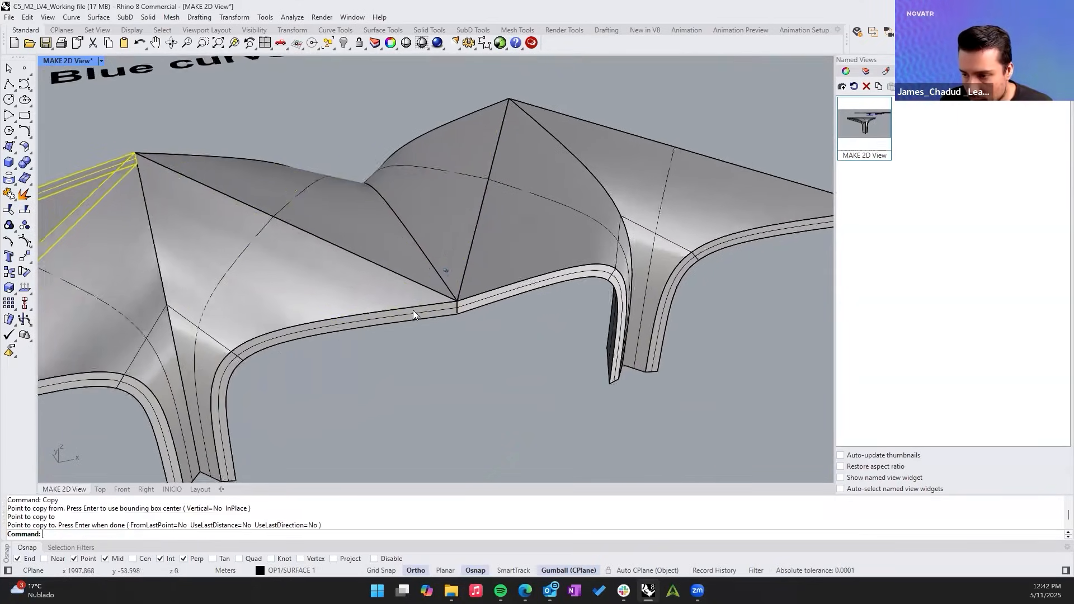
Select all five modules and place the set in the open space beneath the Step 02 notes.
scroll(456, 246, "down", 6)
left_click(455, 246)
left_click(305, 263)
left_click(268, 285)
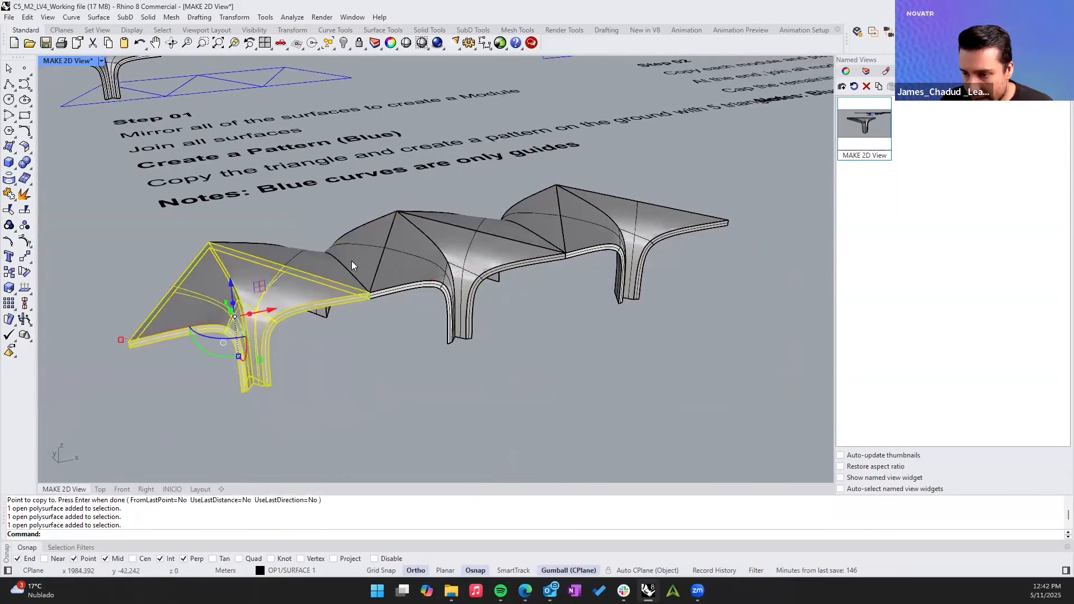
left_click(595, 224)
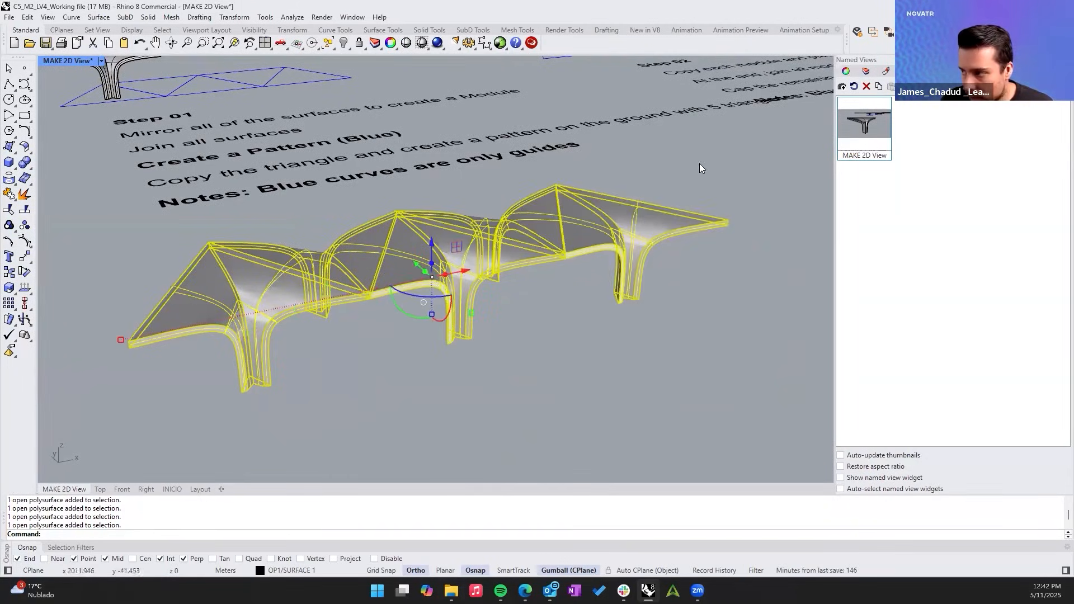
left_click(846, 71)
scroll(409, 346, "down", 4)
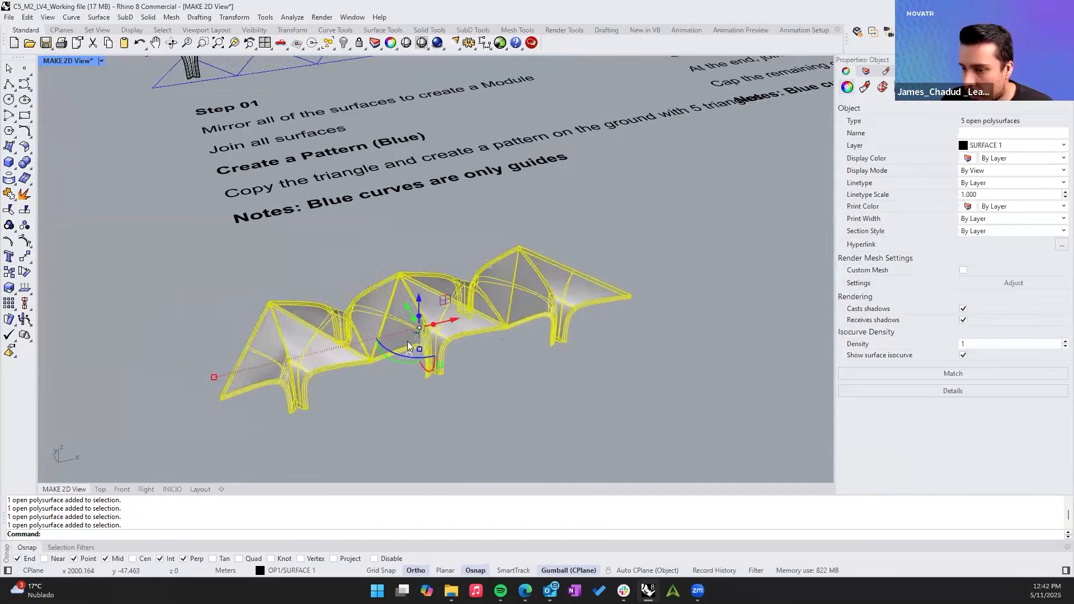
scroll(368, 342, "down", 3)
left_click_drag(690, 282, 694, 283)
right_click_drag(559, 313, 421, 209)
scroll(448, 333, "up", 2)
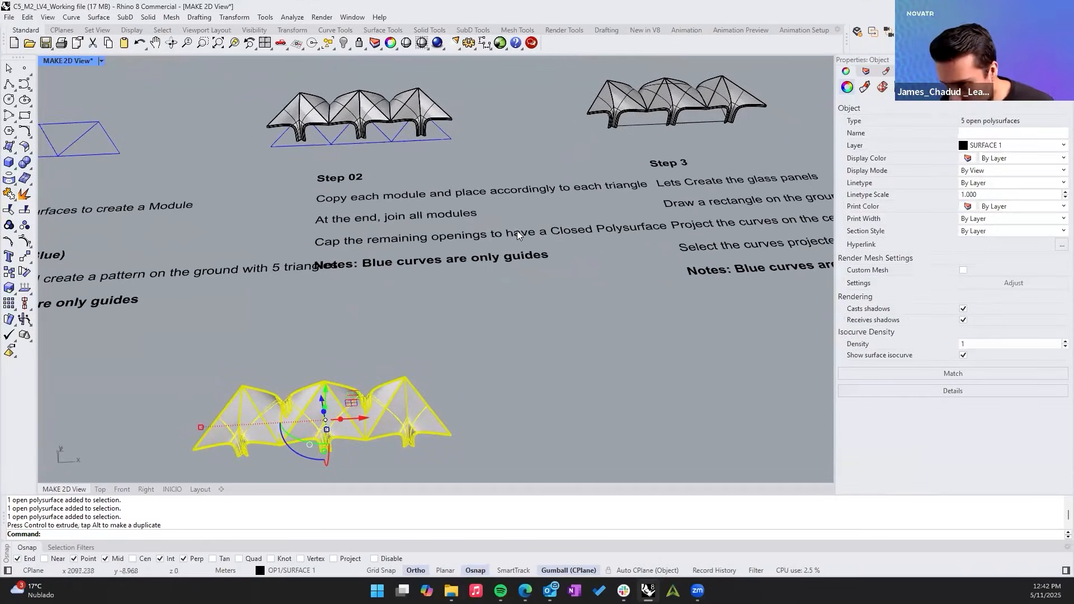
scroll(433, 335, "up", 1)
Select the five modules beneath the Step 02 notes and join them into one polysurface.
right_click_drag(430, 386, 476, 305)
left_click(446, 337)
scroll(445, 337, "up", 4)
scroll(488, 353, "up", 4)
double_click(444, 327)
left_click(456, 308)
left_click(554, 297)
left_click(620, 312)
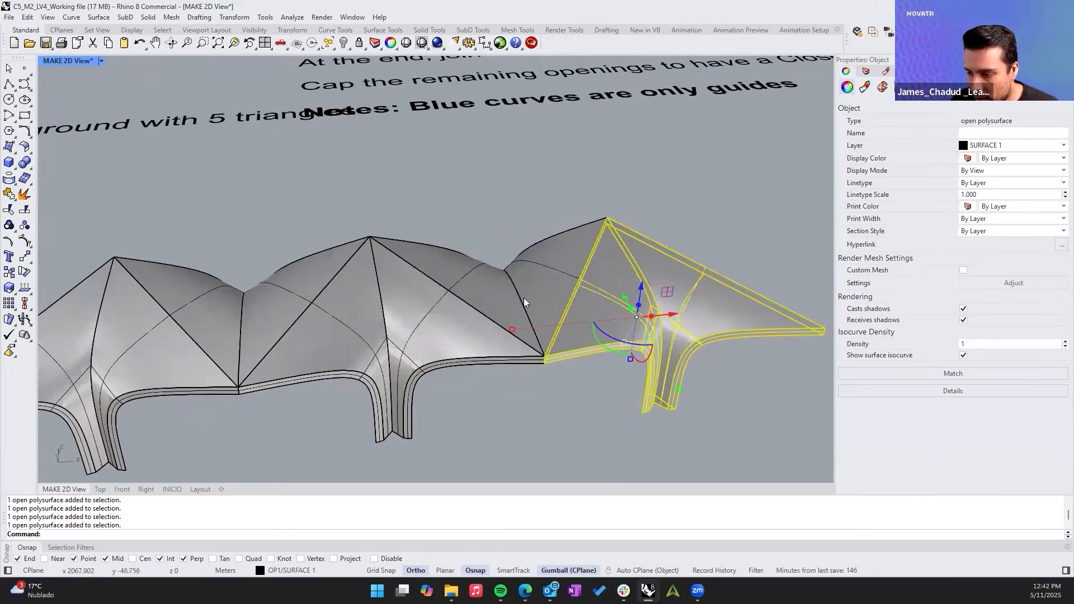
right_click_drag(328, 337, 438, 383)
scroll(438, 383, "down", 2)
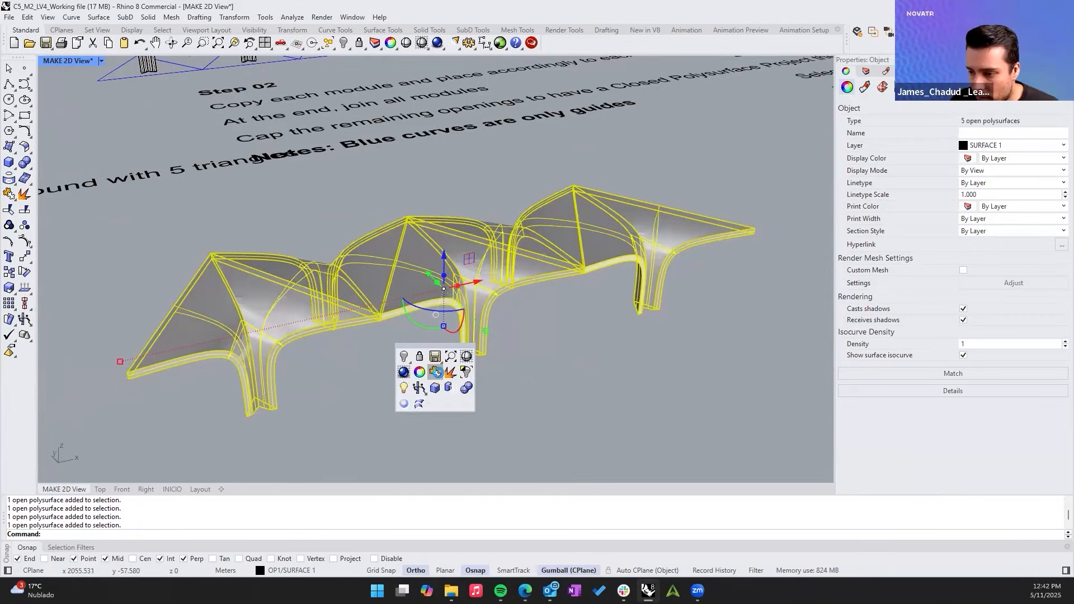
left_click(435, 372)
scroll(640, 239, "up", 2)
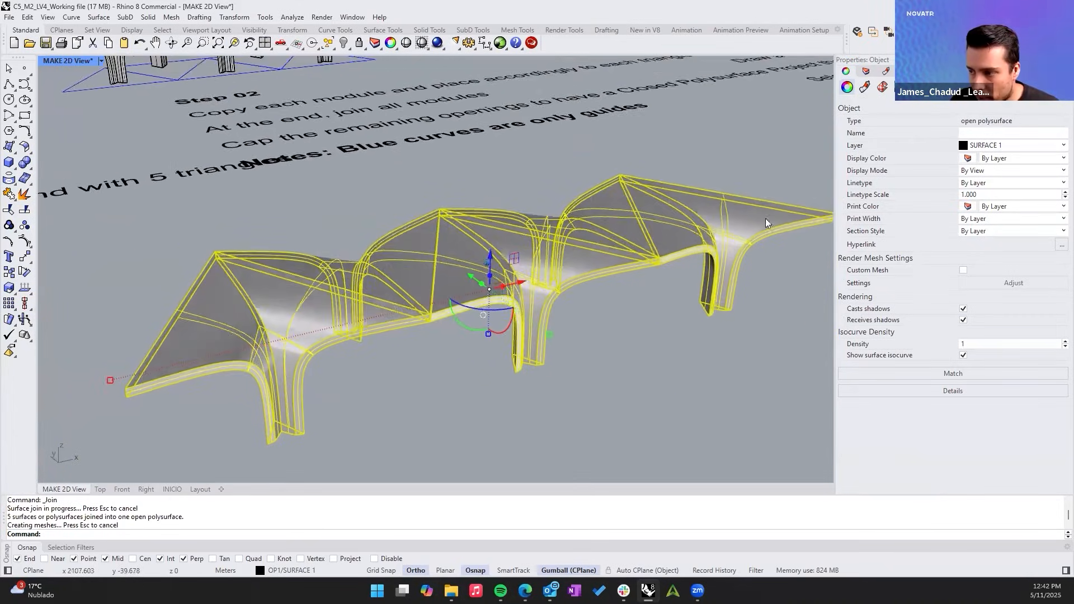
Examine the joined canopy from below, looking for remaining openings at the column bases and edges.
right_click_drag(514, 335, 338, 318)
left_click(649, 399)
scroll(650, 374, "up", 3)
scroll(659, 290, "down", 7)
right_click_drag(741, 197, 337, 279)
scroll(414, 299, "up", 3)
left_click(370, 289)
key("Escape")
scroll(352, 230, "up", 3)
scroll(336, 279, "up", 3)
scroll(336, 279, "up", 3)
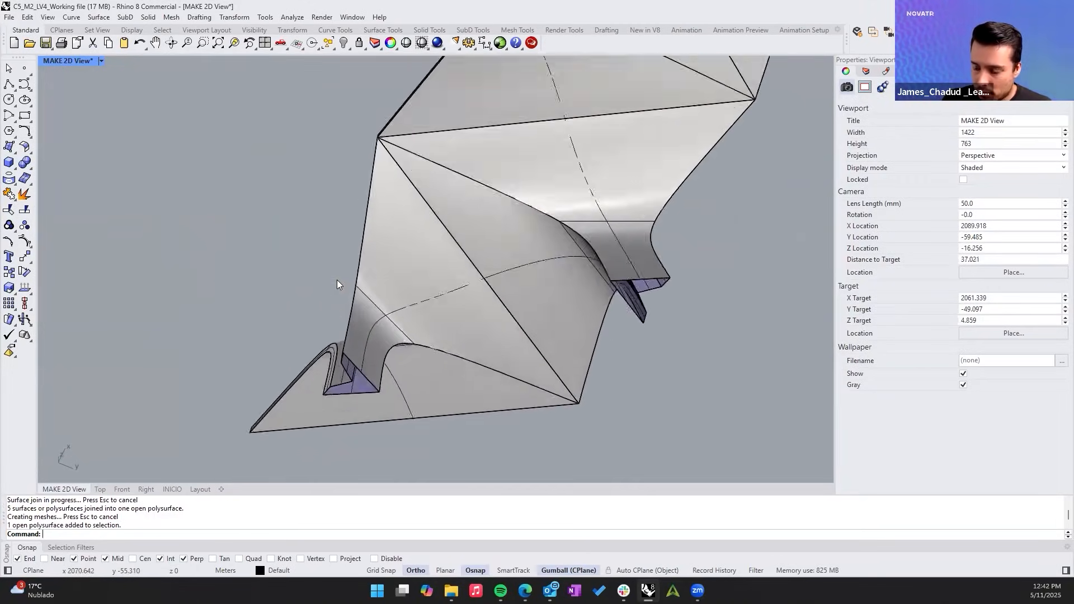
scroll(384, 322, "up", 3)
scroll(383, 321, "down", 3)
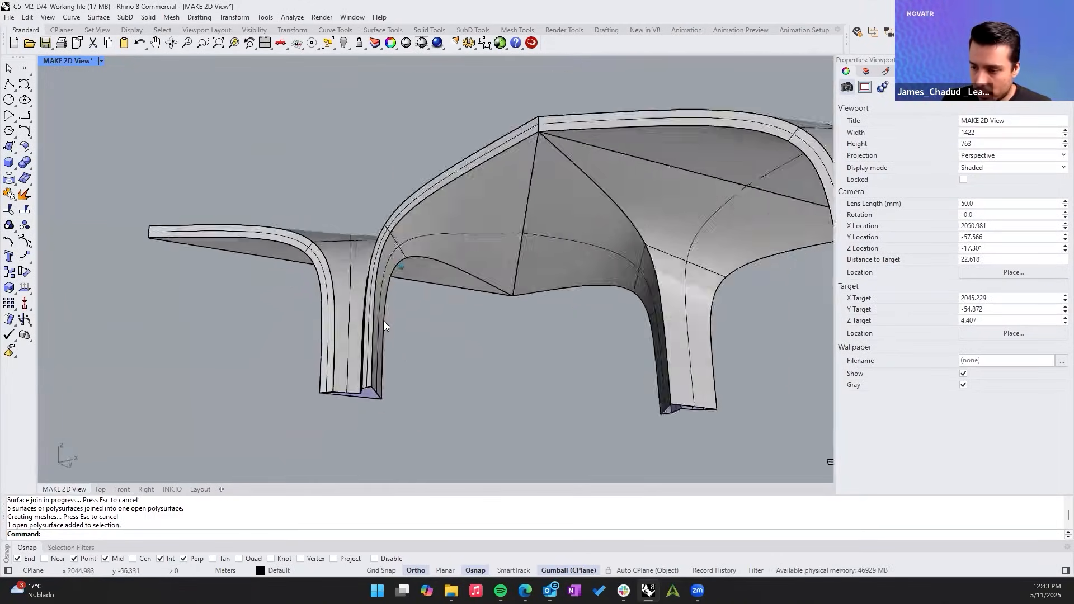
Cap the remaining planar openings of the joined canopy.
right_click_drag(384, 321, 373, 289)
left_click(374, 289)
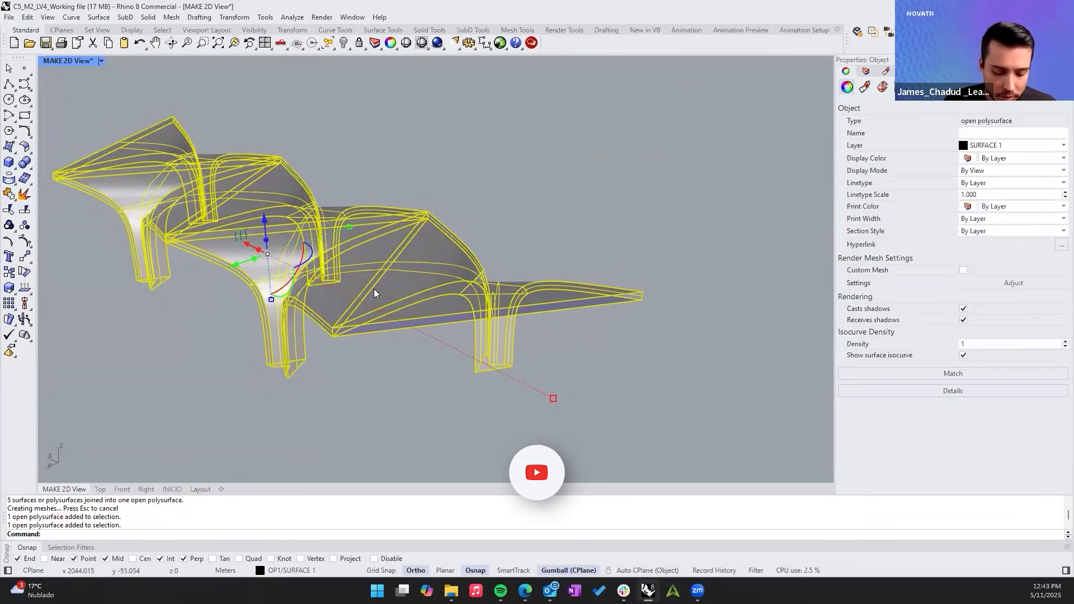
type("Cap")
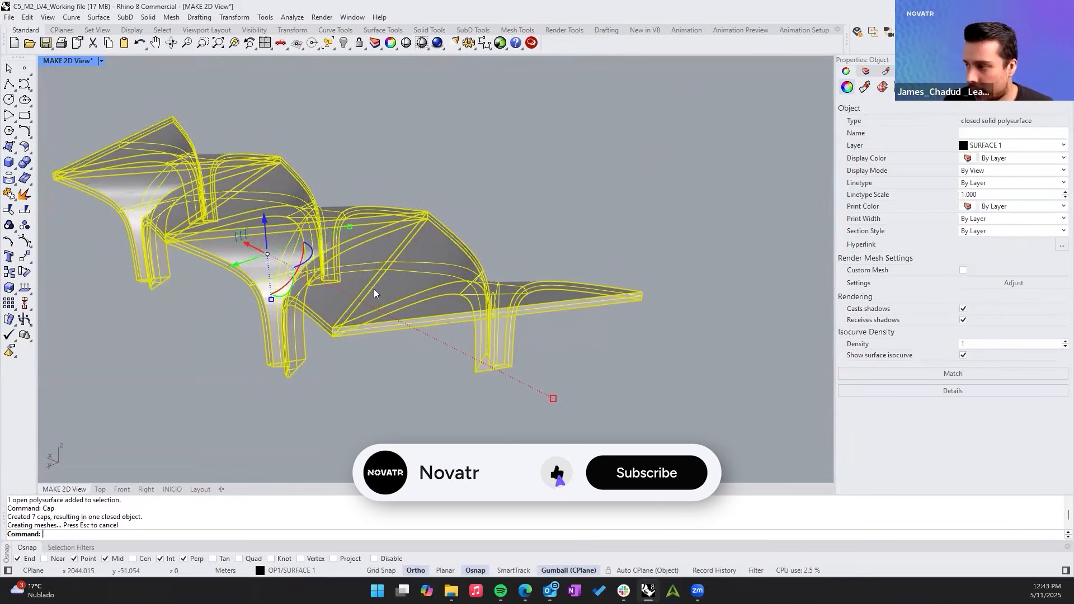
right_click_drag(373, 289, 379, 292)
left_click(365, 343)
Inspect the canopy's capped edges and column bases, and check its object type in the properties.
scroll(366, 344, "up", 2)
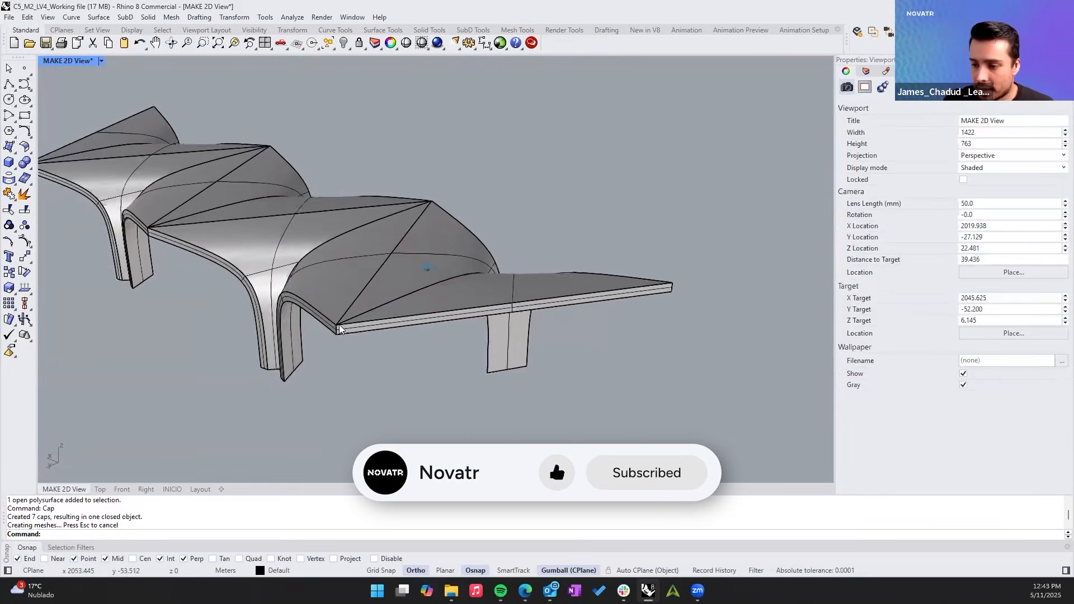
scroll(690, 288, "up", 3)
right_click_drag(691, 288, 407, 306)
scroll(377, 288, "down", 2)
left_click(325, 144)
key("Escape")
left_click(408, 306)
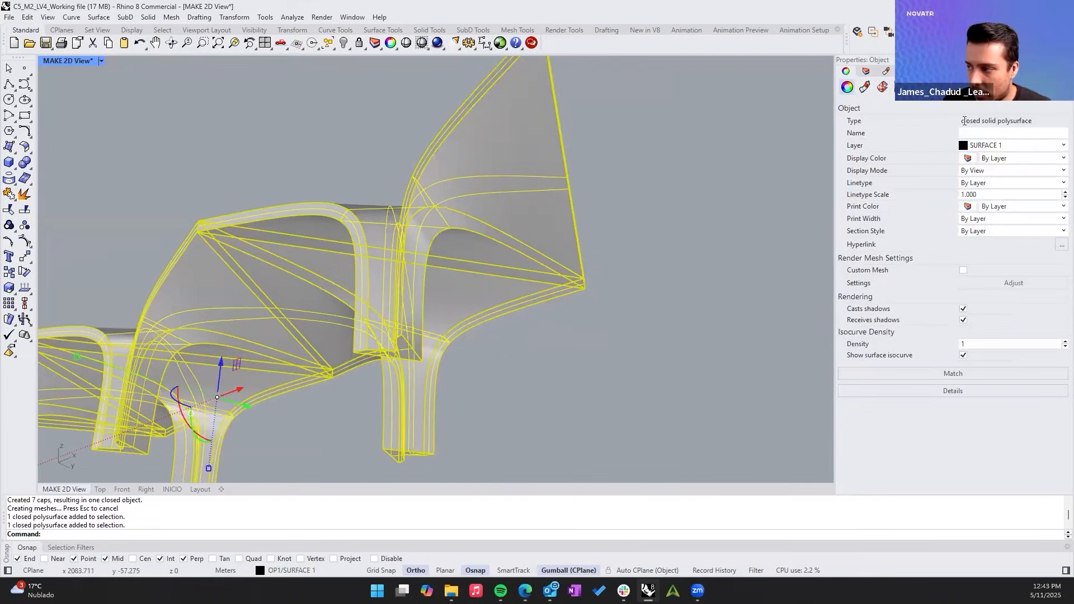
left_click(503, 373)
scroll(504, 373, "down", 3)
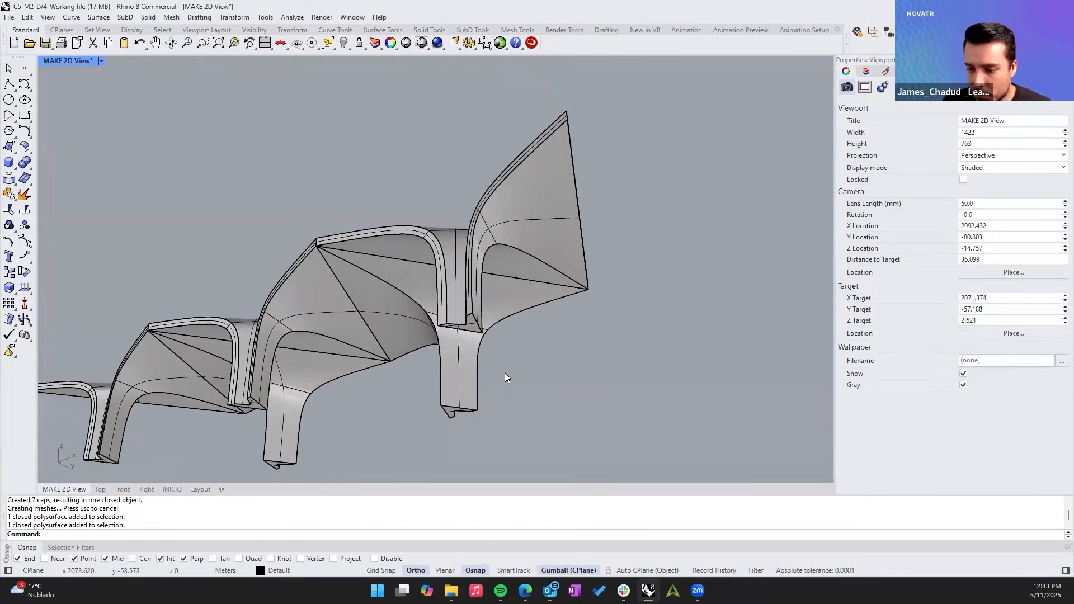
Check the whole capped canopy beneath the Step 02 notes from several angles, selecting it to read its object type.
right_click_drag(504, 372, 368, 340)
scroll(452, 278, "up", 5)
left_click(436, 257)
scroll(450, 301, "down", 4)
left_click_drag(367, 340, 401, 337)
right_click_drag(383, 218, 405, 211)
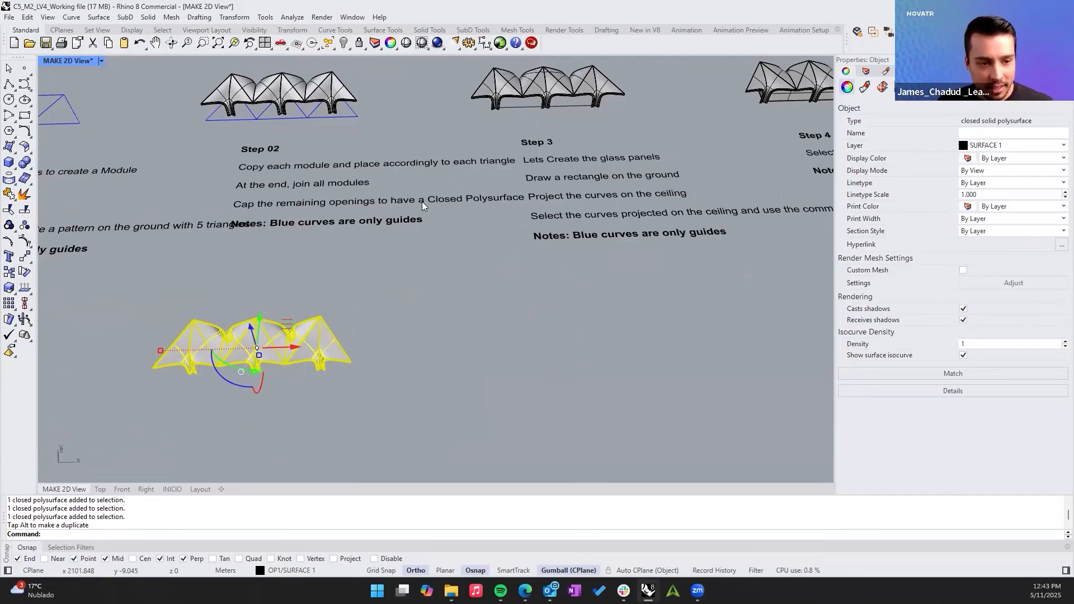
key("Escape")
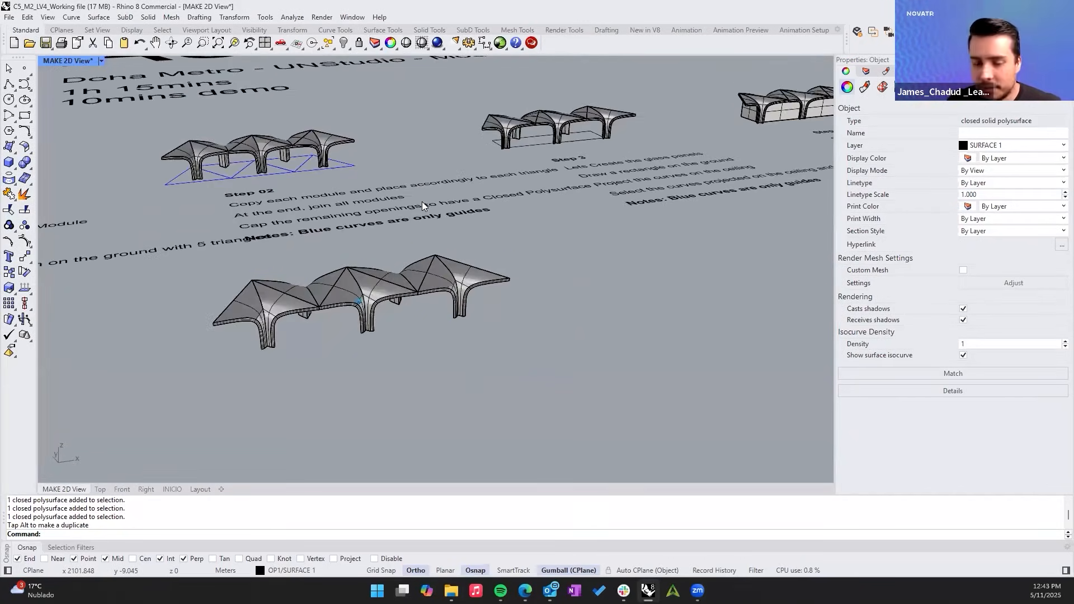
left_click(372, 268)
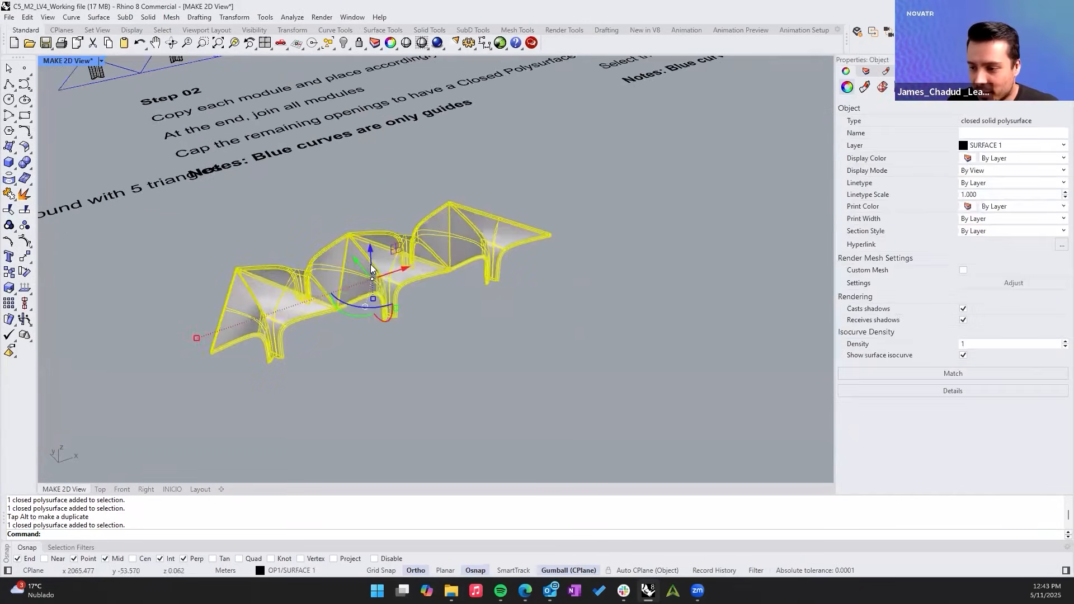
key("Escape")
left_click(392, 279)
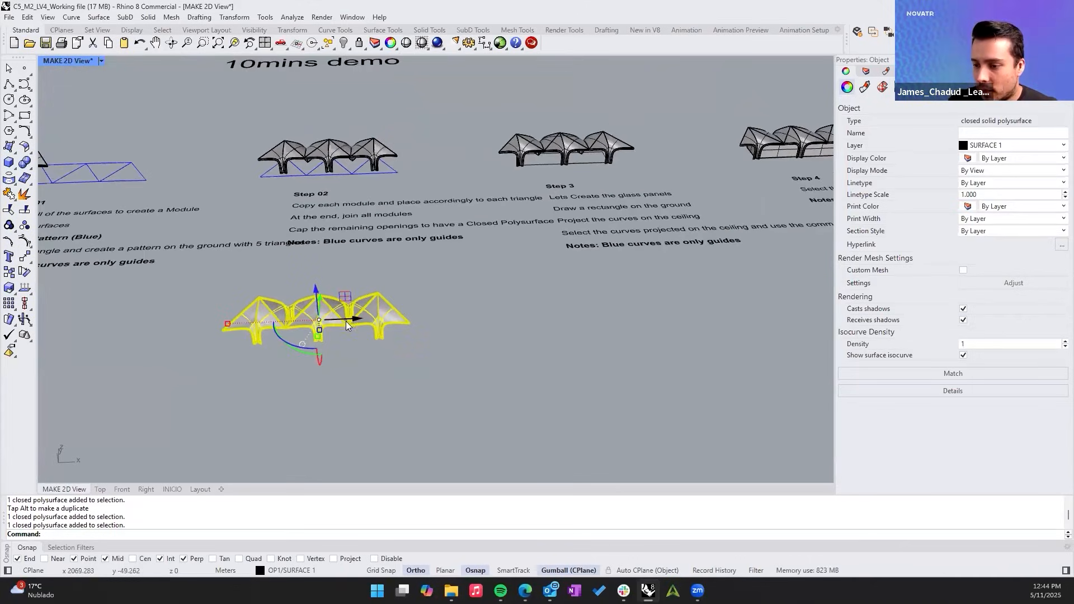
mouse_move(509, 299)
left_mouse_down()
mouse_move(542, 300)
mouse_move(527, 296)
left_mouse_up()
key("Escape")
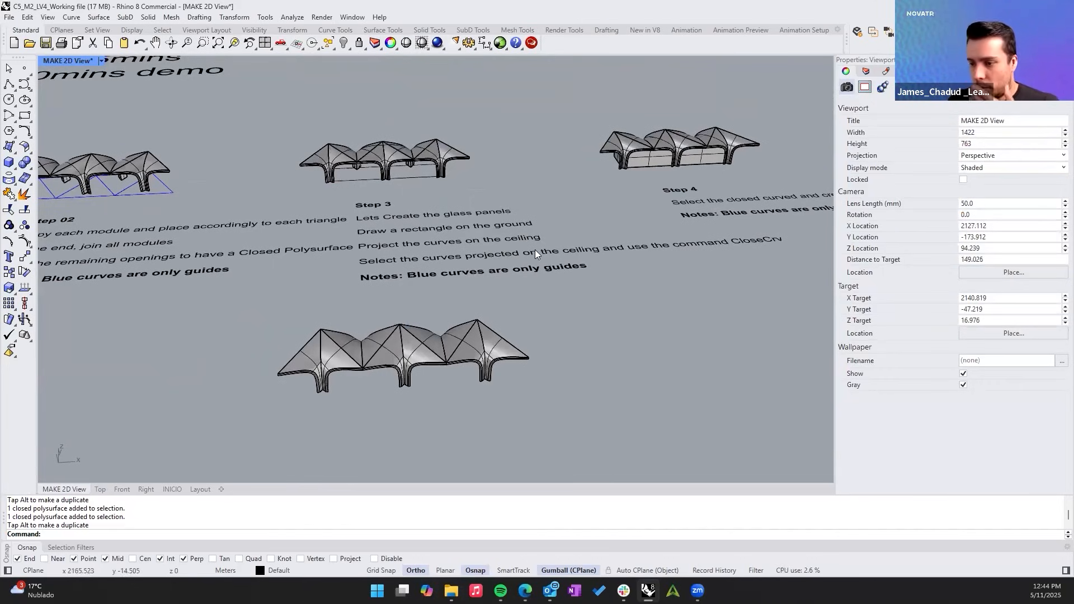
Examine the glass panels of the Step 4 example canopy, including their shape, surface type and layer.
left_click(643, 159)
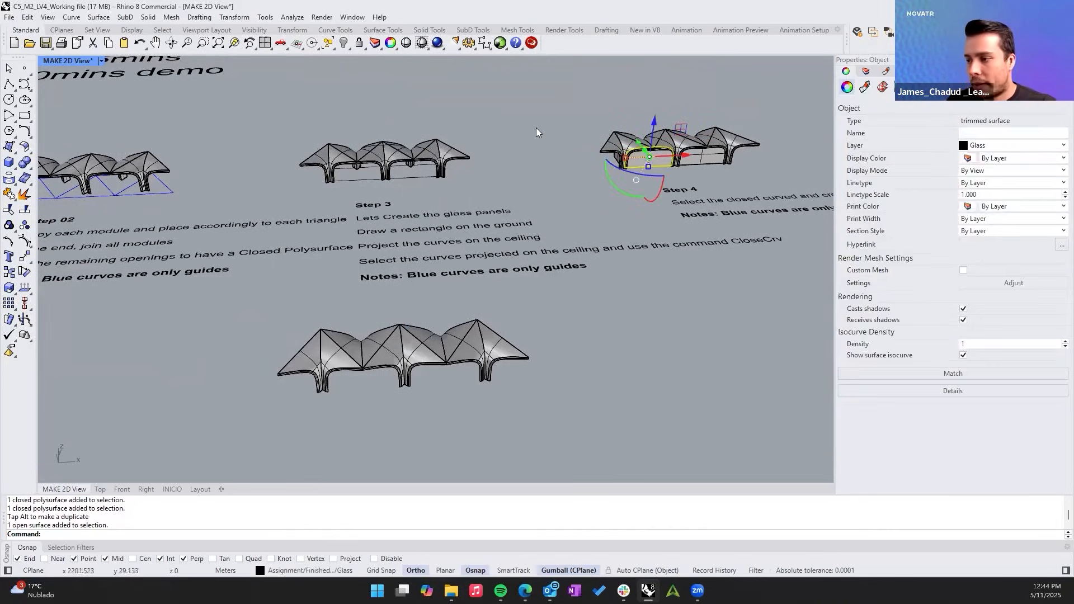
left_click(536, 127)
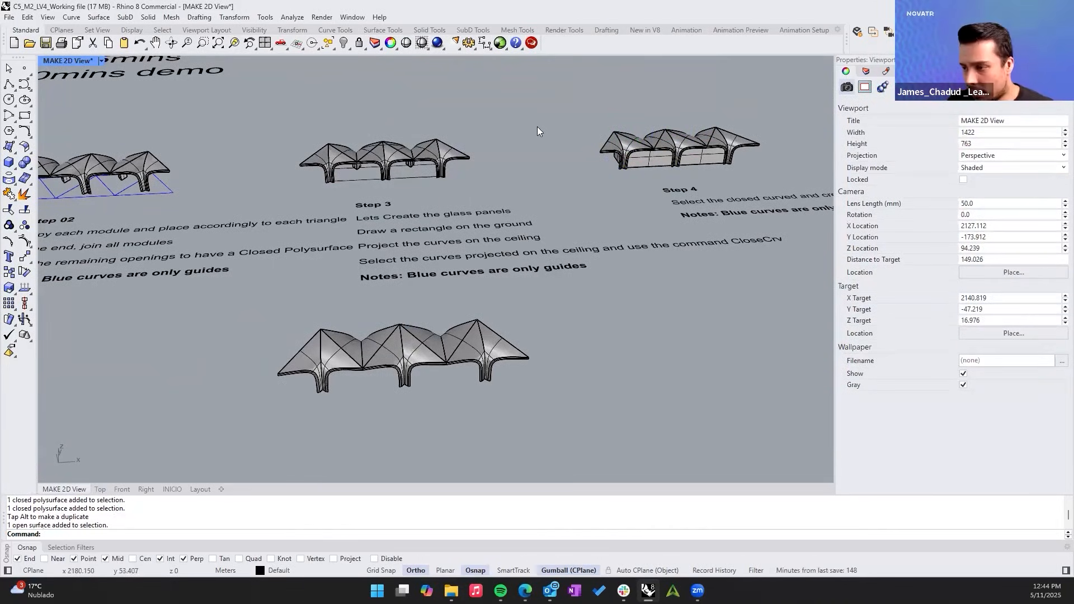
left_click(402, 179)
key("Escape")
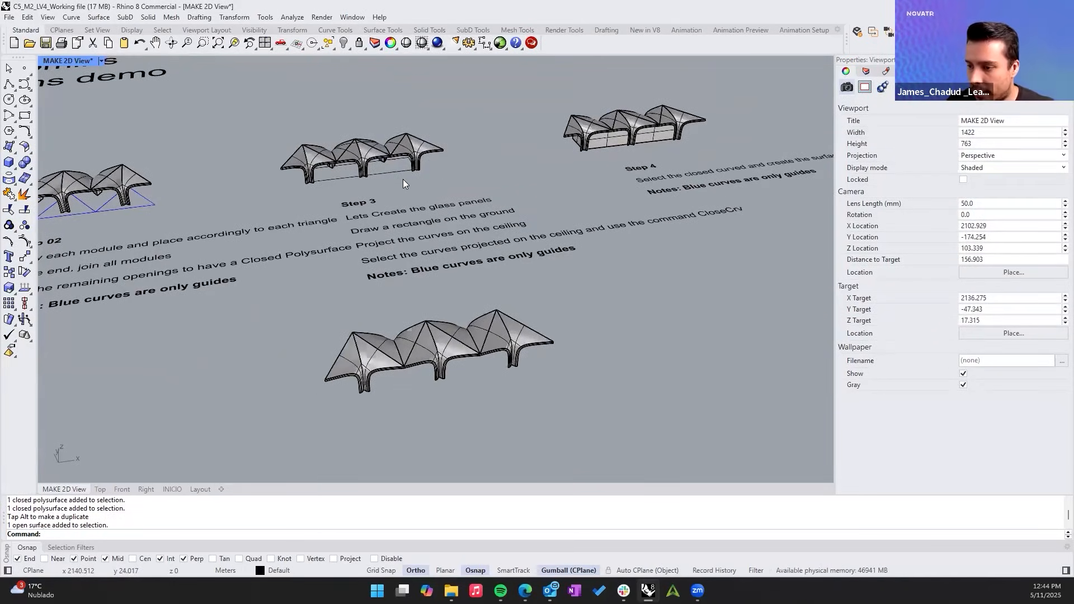
right_click_drag(403, 179, 344, 252)
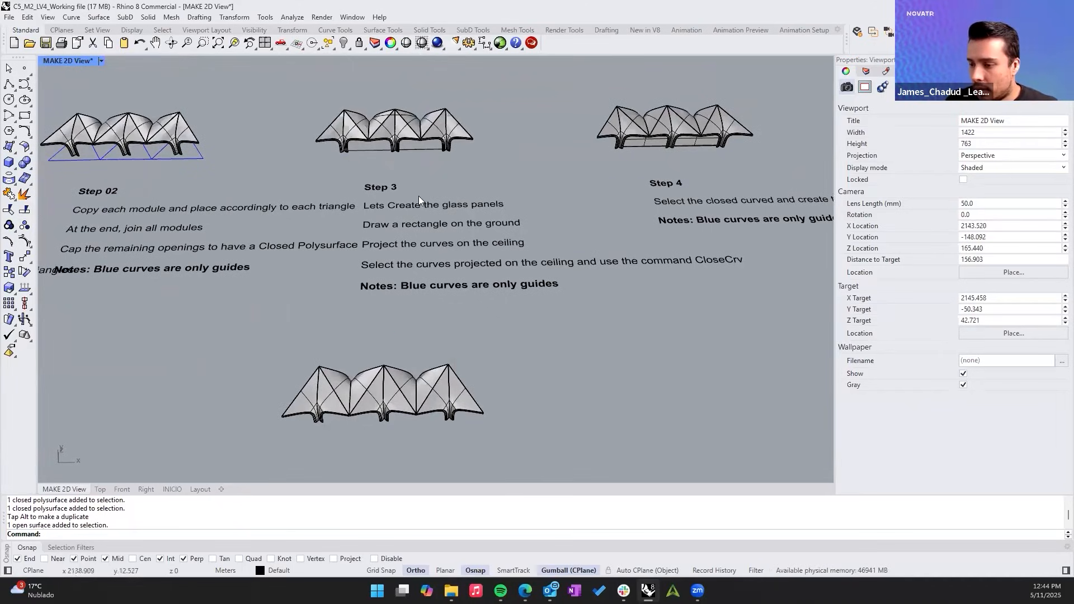
right_click_drag(419, 196, 475, 195)
scroll(584, 169, "up", 6)
scroll(477, 258, "up", 10)
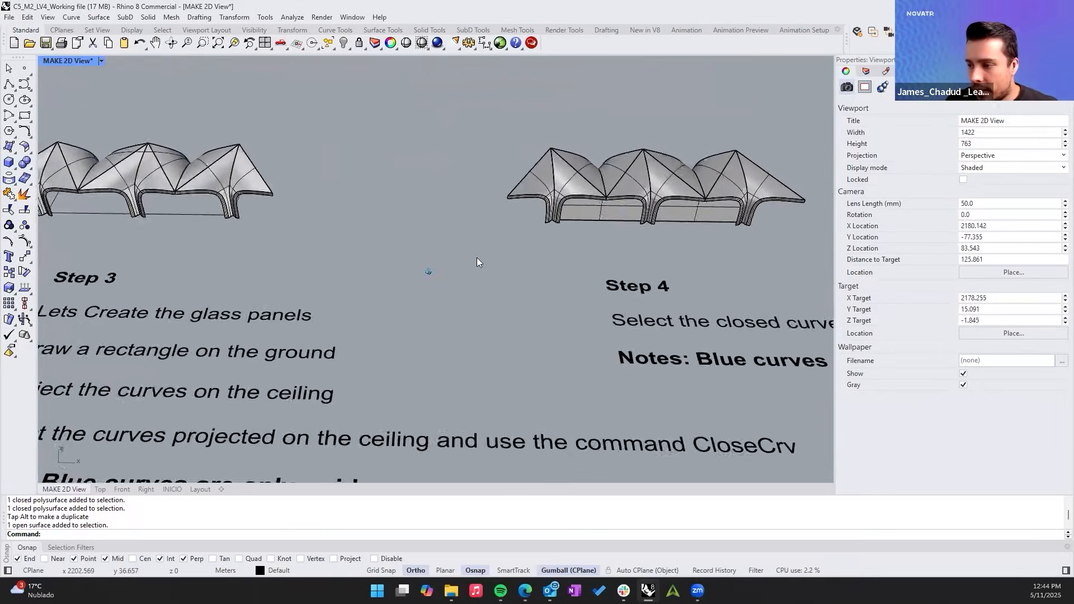
mouse_move(382, 239)
right_mouse_down()
mouse_move(410, 240)
mouse_move(319, 216)
mouse_move(366, 258)
mouse_move(335, 292)
right_mouse_up()
left_click(332, 298)
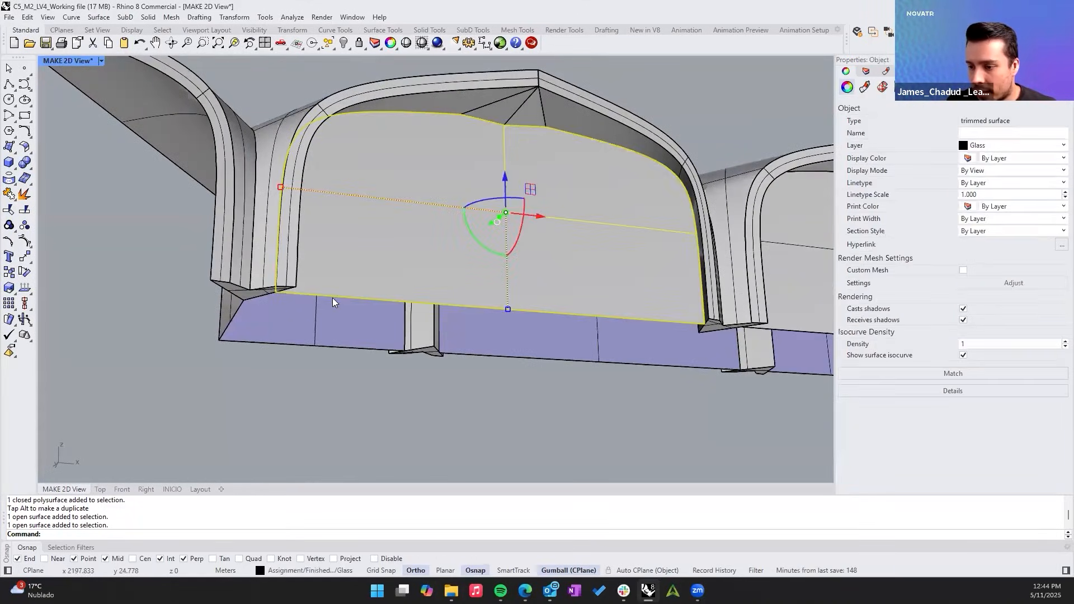
key("Escape")
right_click_drag(649, 142, 508, 264)
scroll(510, 281, "down", 5)
scroll(508, 264, "down", 5)
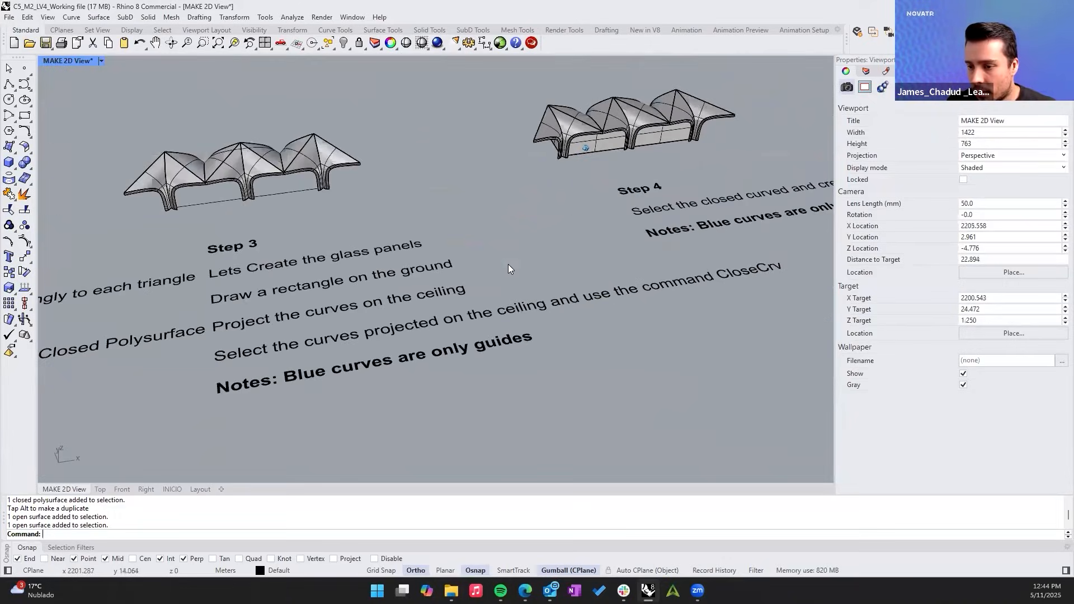
Examine the ground rectangle of the Step 3 example canopy and how its corners relate to the column bases.
scroll(462, 205, "up", 3)
scroll(463, 205, "up", 8)
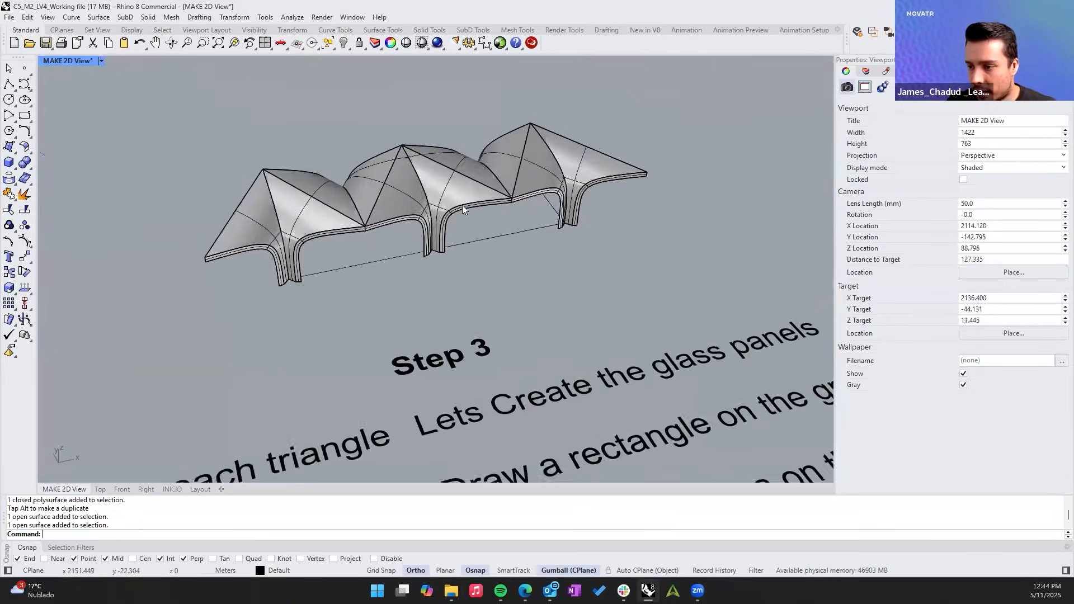
right_click_drag(463, 205, 463, 205)
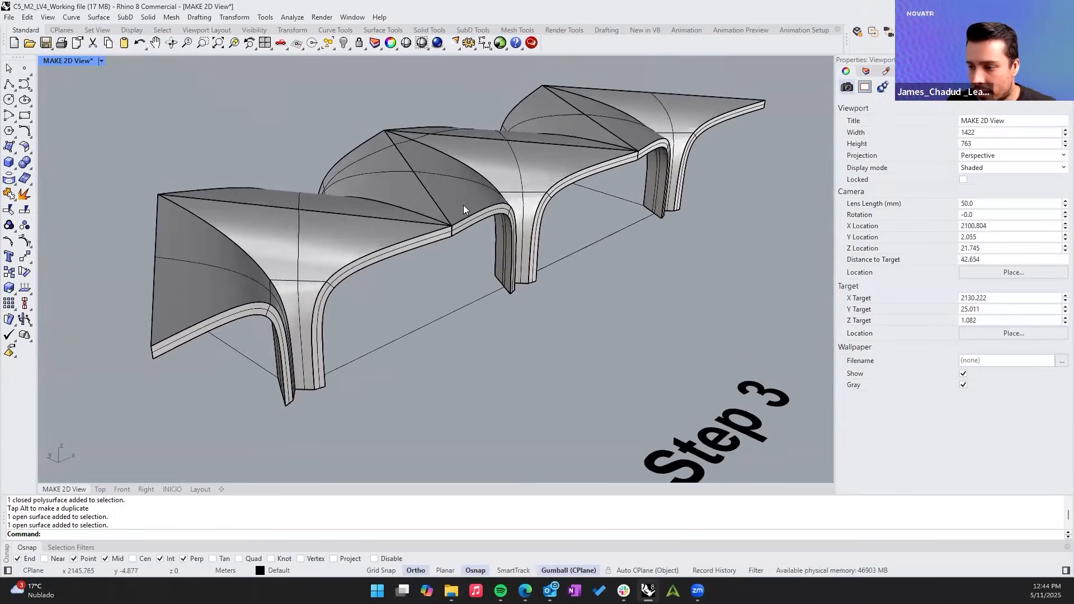
mouse_move(483, 339)
right_mouse_down()
mouse_move(466, 328)
mouse_move(439, 368)
mouse_move(400, 352)
mouse_move(548, 257)
right_mouse_up()
left_click(437, 361)
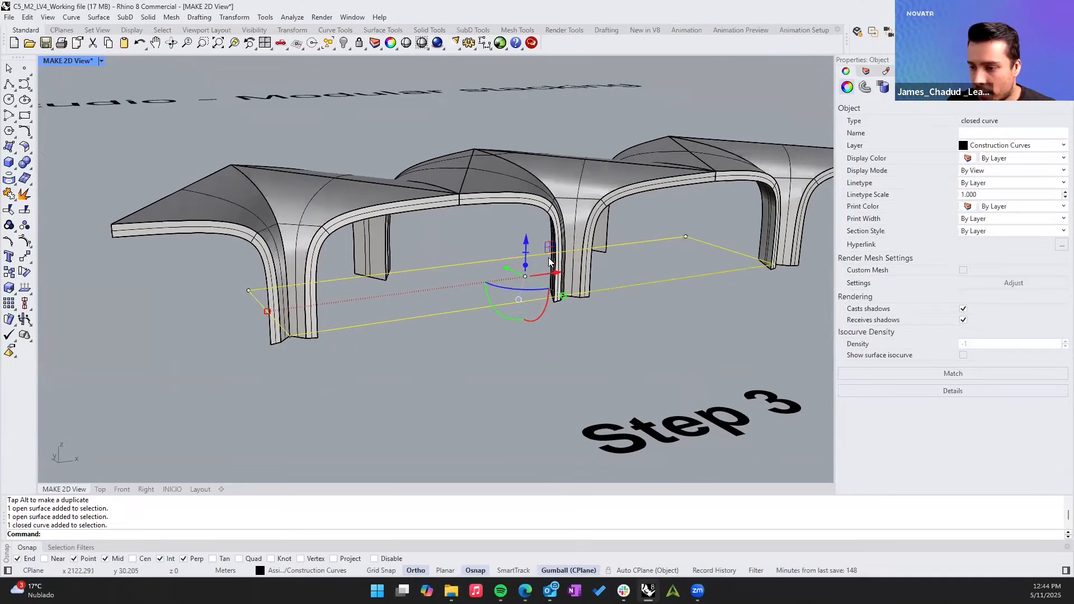
right_click_drag(748, 261, 310, 365)
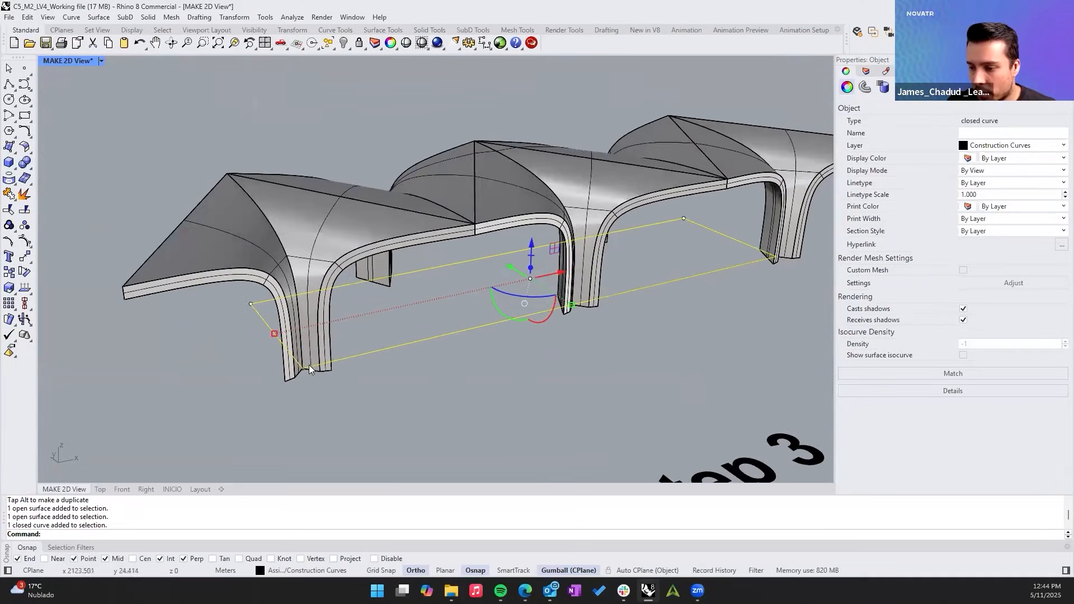
scroll(575, 303, "up", 5)
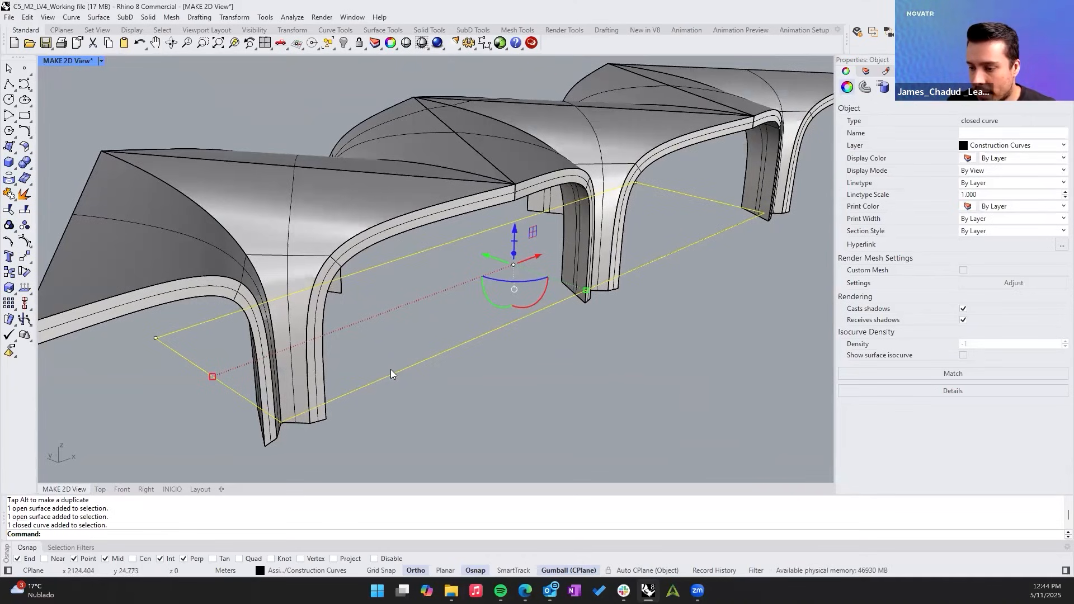
right_click_drag(530, 311, 540, 296)
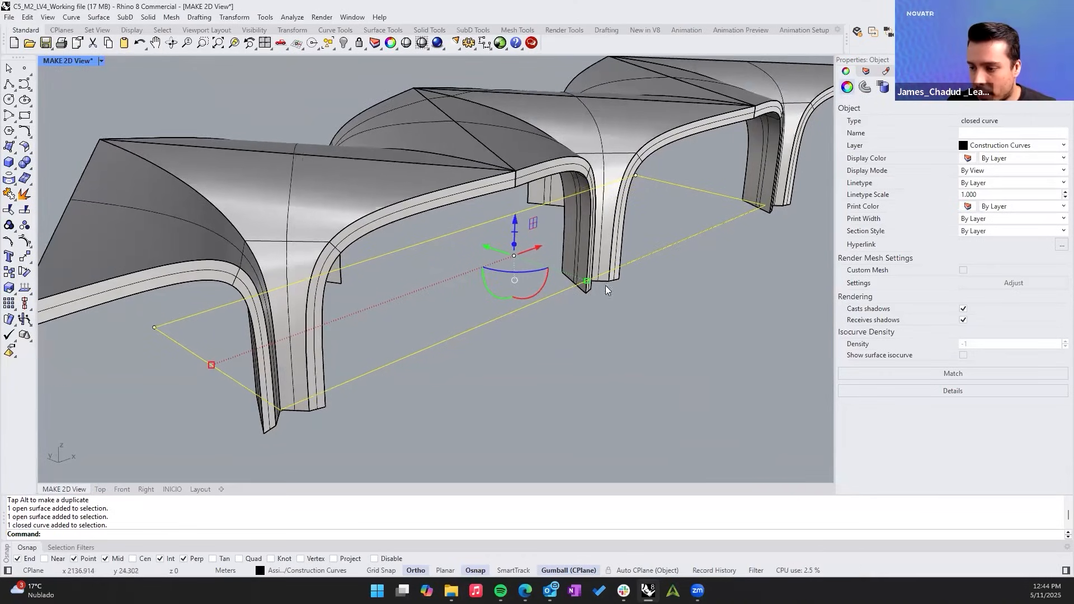
left_click_drag(511, 348, 398, 289)
left_click(456, 348)
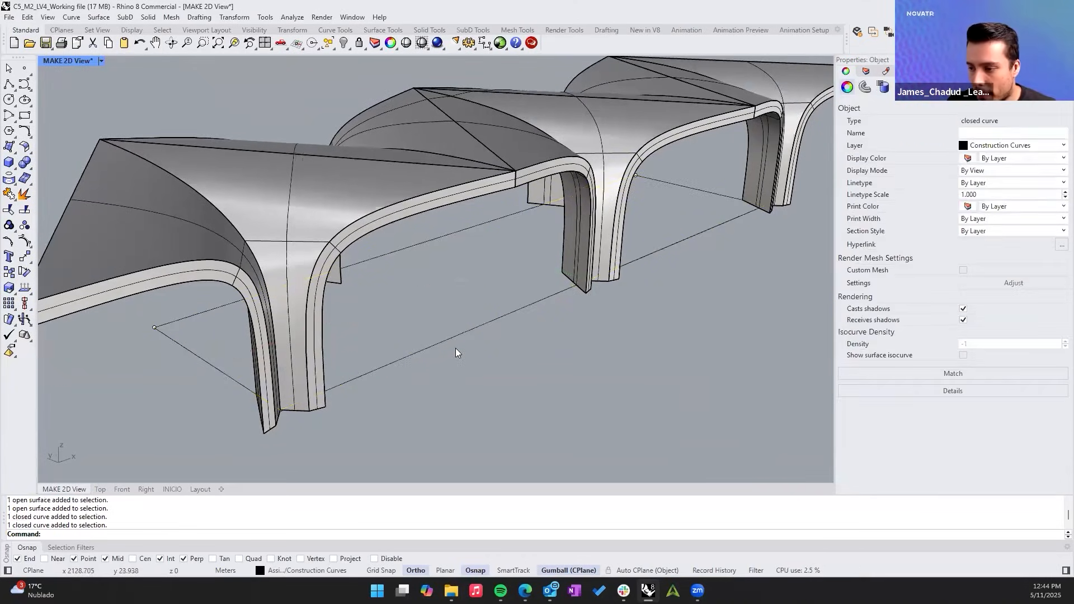
right_click_drag(541, 268, 568, 265)
left_click(568, 264)
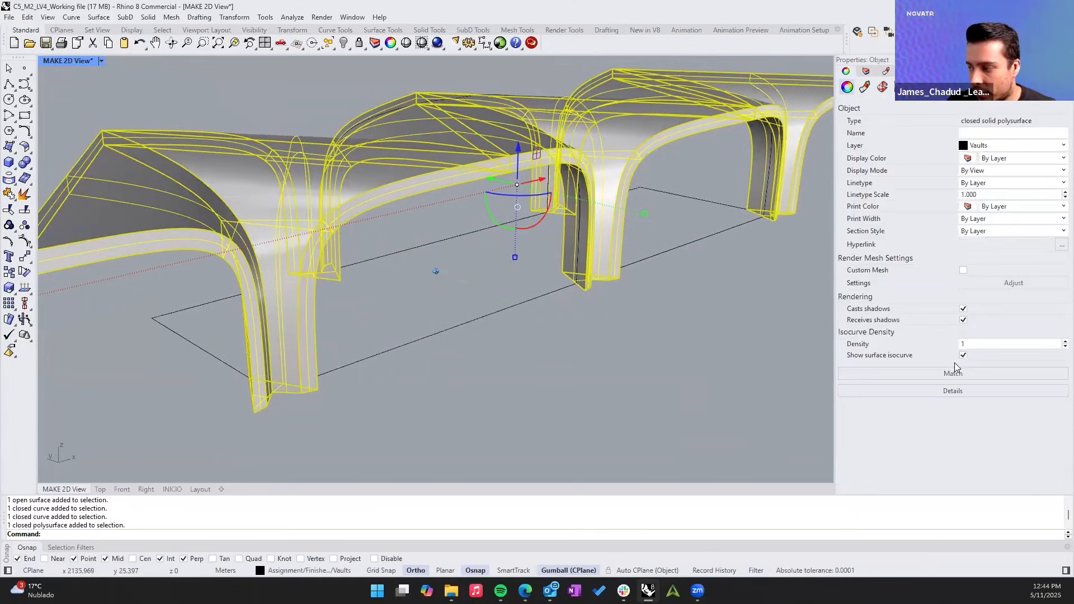
left_click(550, 325)
Study the Step 3 vault's underside above the rectangle's sides and follow the rectangle around the inner column corners.
right_click_drag(333, 179, 647, 277)
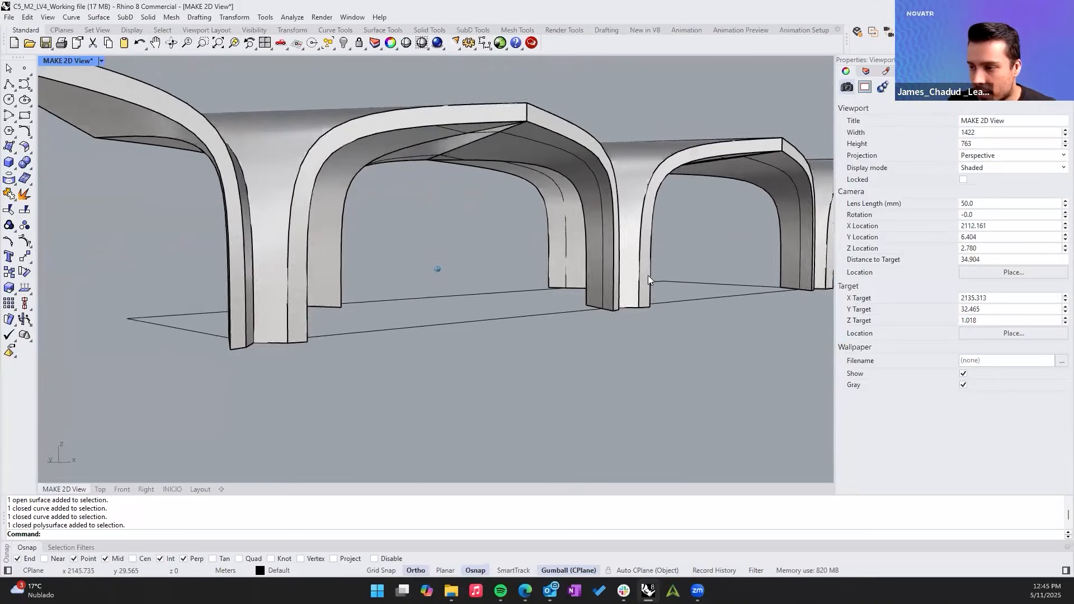
right_click_drag(347, 171, 368, 138)
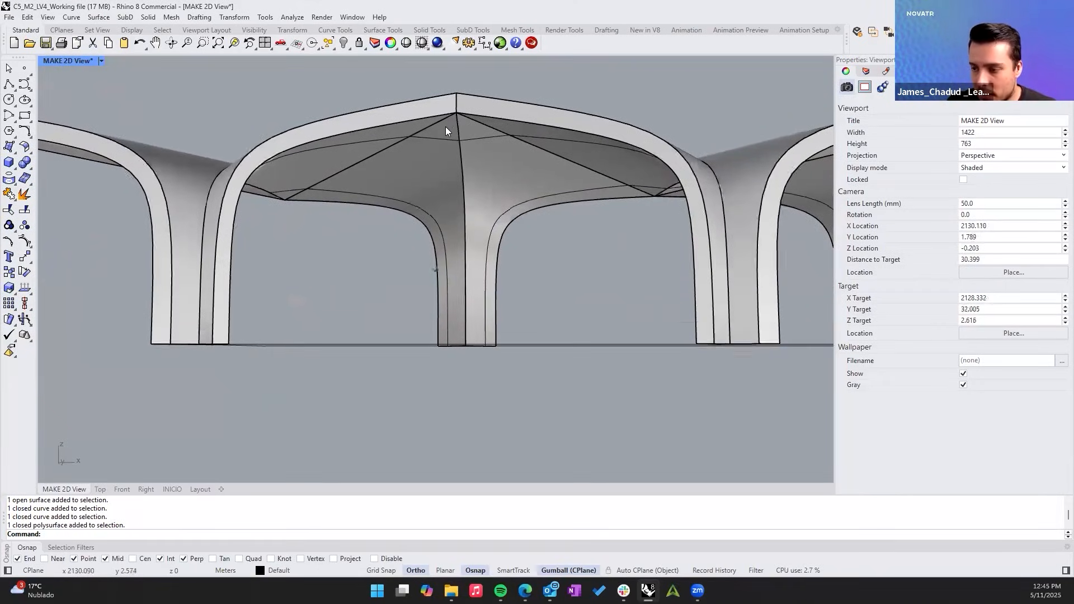
right_click_drag(445, 127, 590, 185)
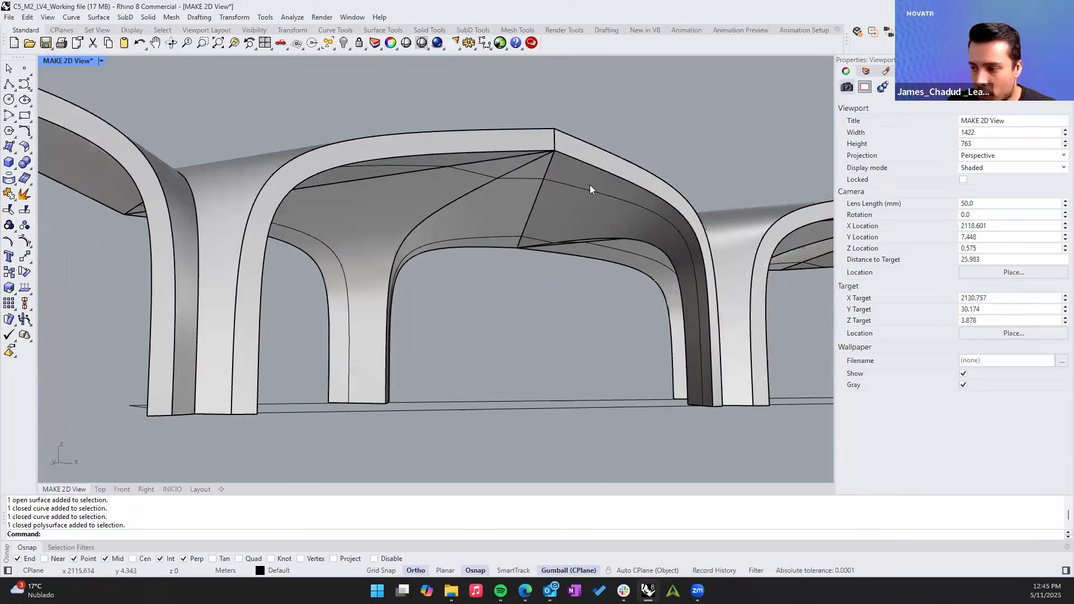
right_click_drag(490, 174, 184, 409)
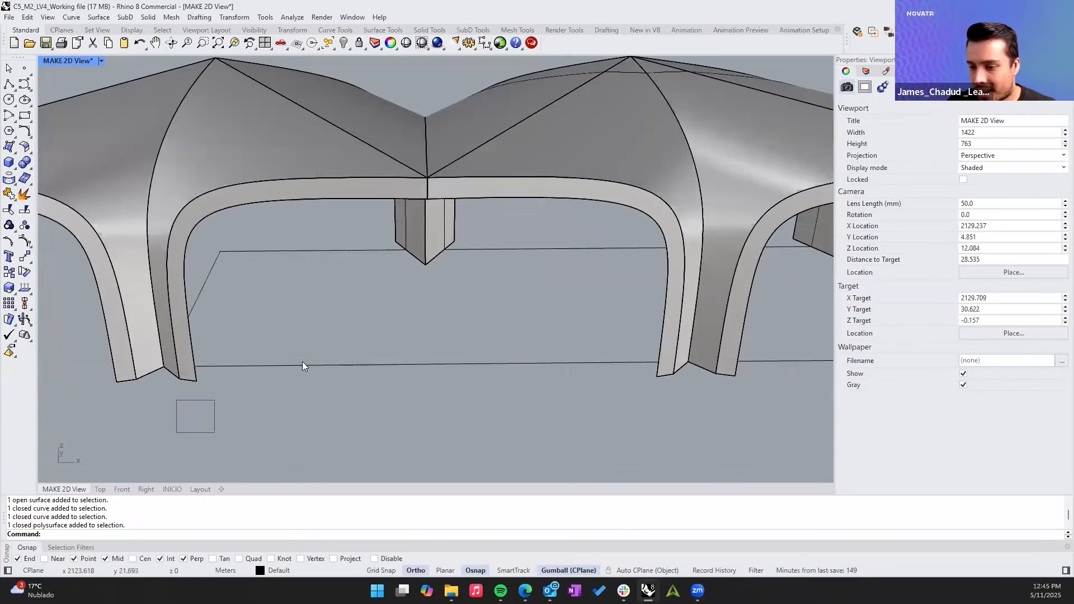
left_click(218, 369)
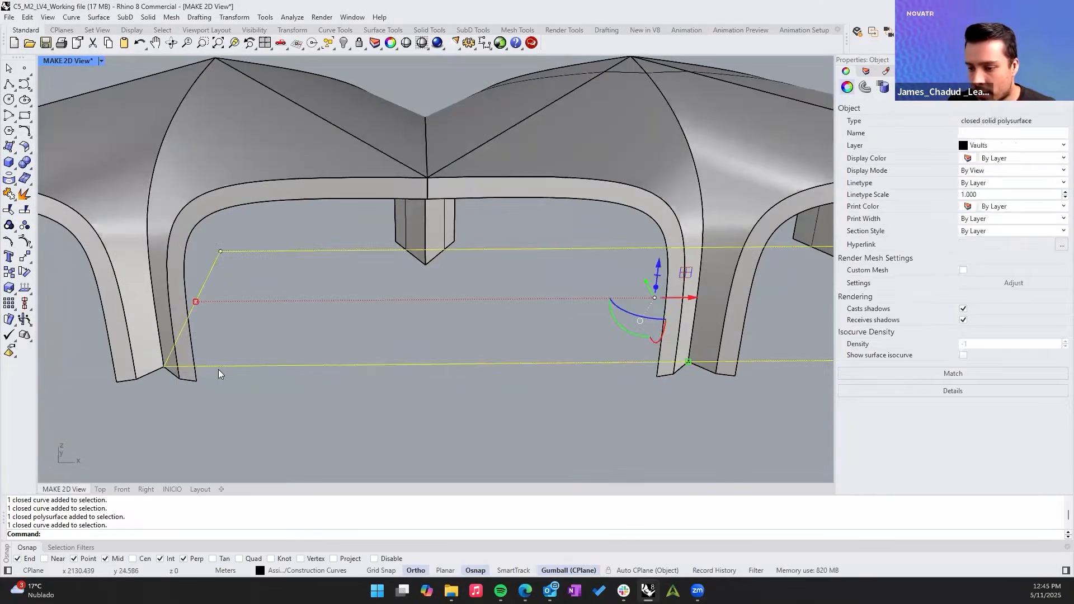
right_click_drag(151, 367, 259, 331)
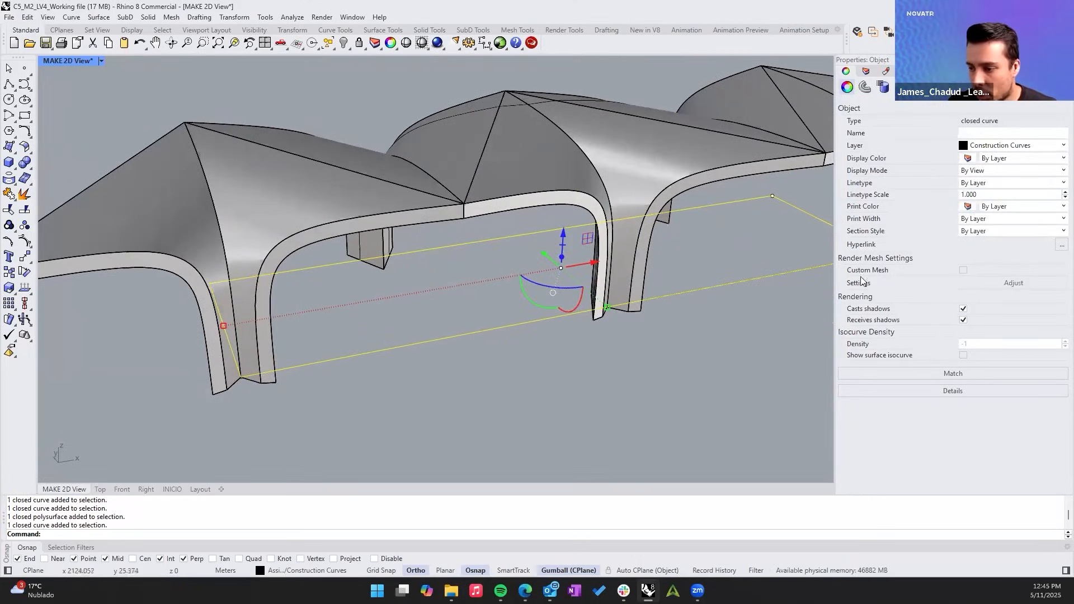
right_click_drag(746, 266, 655, 295)
right_click_drag(778, 222, 269, 337)
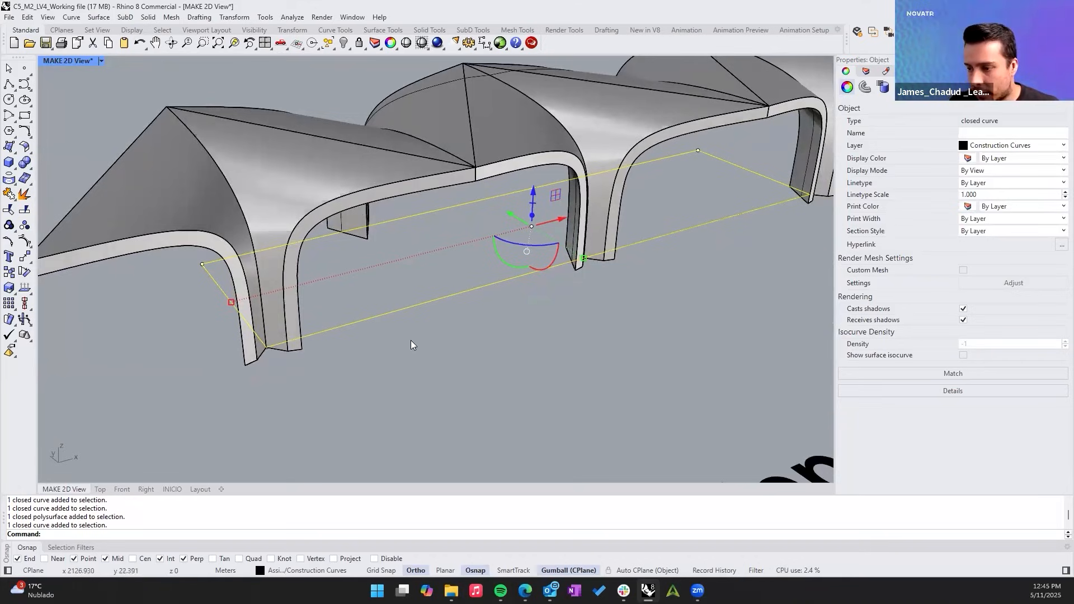
right_click_drag(559, 237, 407, 152)
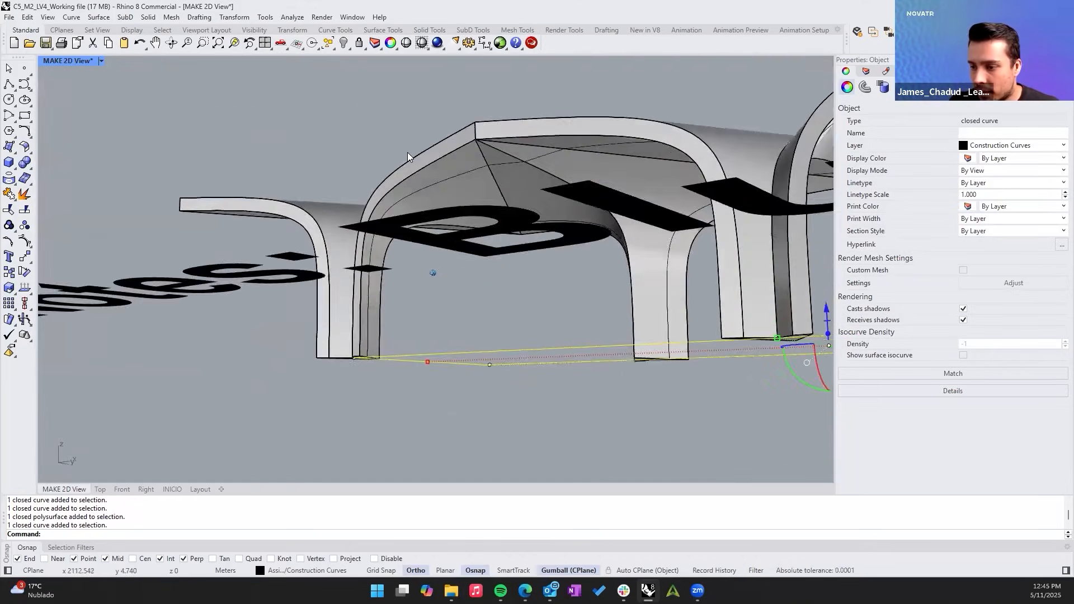
Examine the curve projected onto the Step 3 canopy's ceiling and compare it with the written instructions.
left_click(402, 198)
scroll(392, 272, "up", 3)
right_click_drag(392, 272, 532, 318)
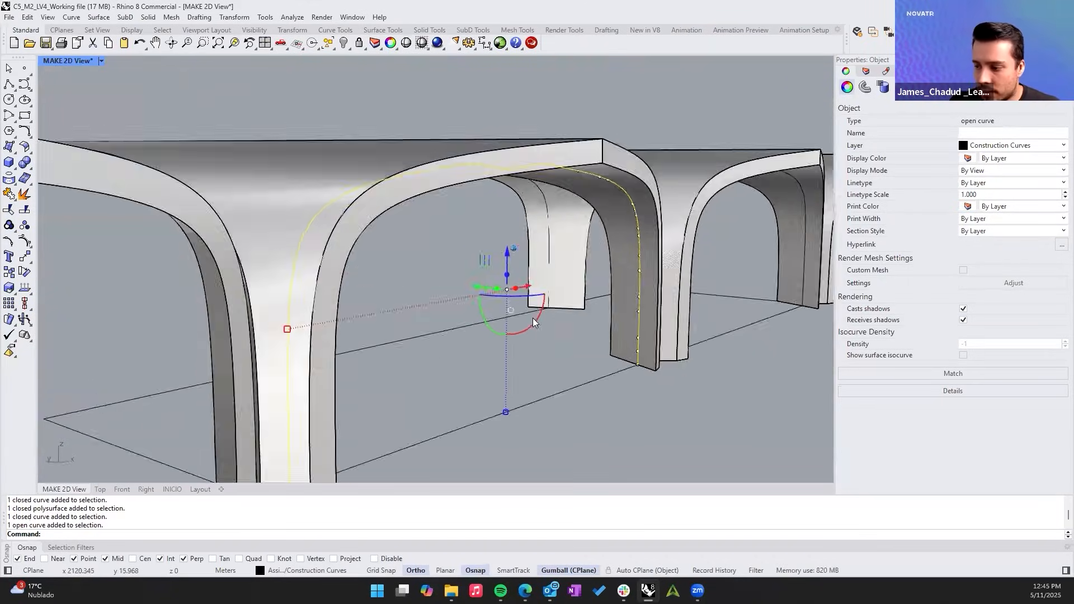
scroll(532, 317, "down", 15)
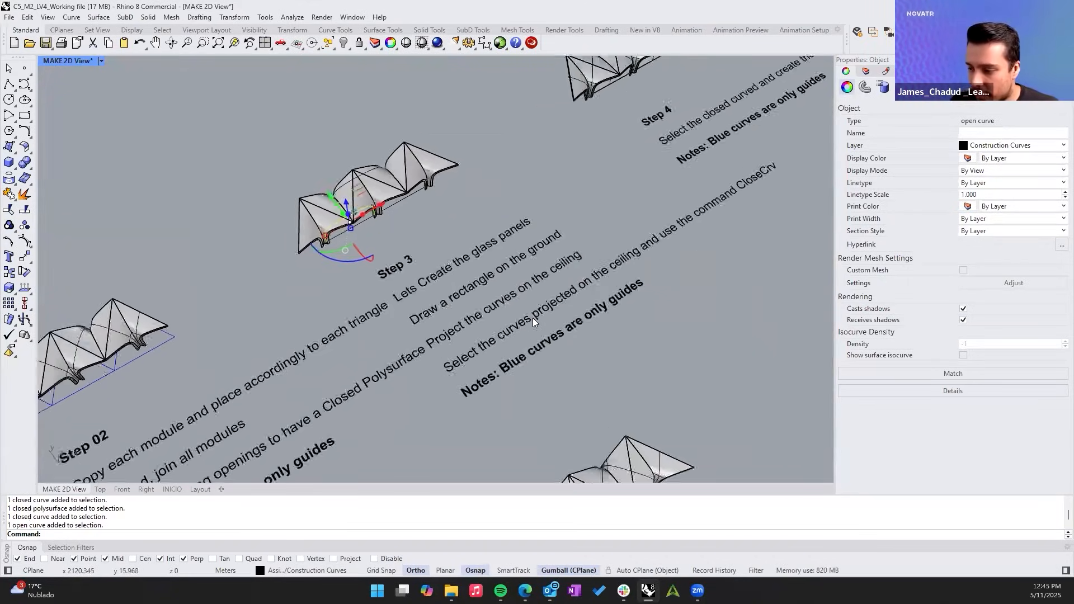
scroll(533, 318, "up", 10)
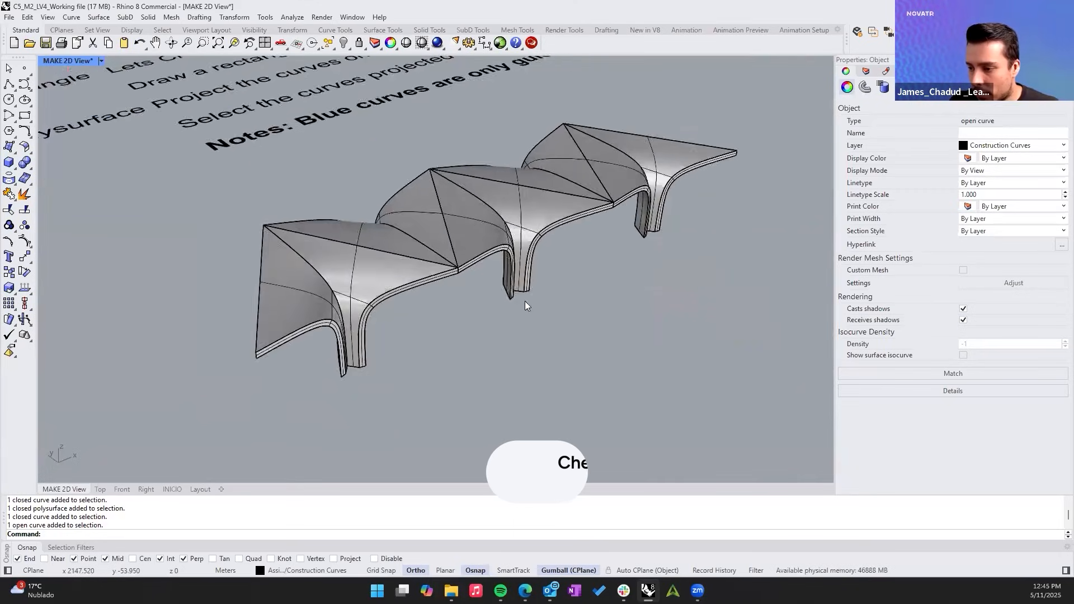
left_click(524, 301)
mouse_move(527, 299)
right_mouse_down()
mouse_move(530, 268)
mouse_move(527, 381)
mouse_move(531, 294)
mouse_move(541, 288)
mouse_move(532, 278)
mouse_move(154, 95)
mouse_move(669, 239)
mouse_move(562, 237)
mouse_move(470, 302)
mouse_move(458, 191)
mouse_move(476, 191)
mouse_move(429, 186)
right_mouse_up()
scroll(458, 194, "down", 1)
scroll(430, 187, "up", 1)
scroll(430, 186, "up", 1)
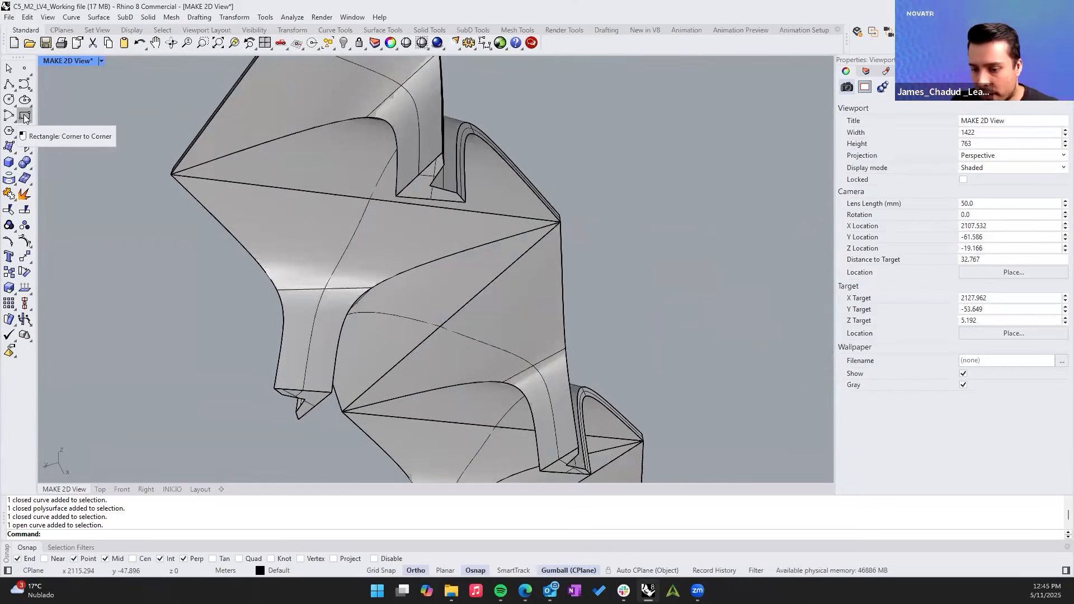
scroll(385, 188, "up", 3)
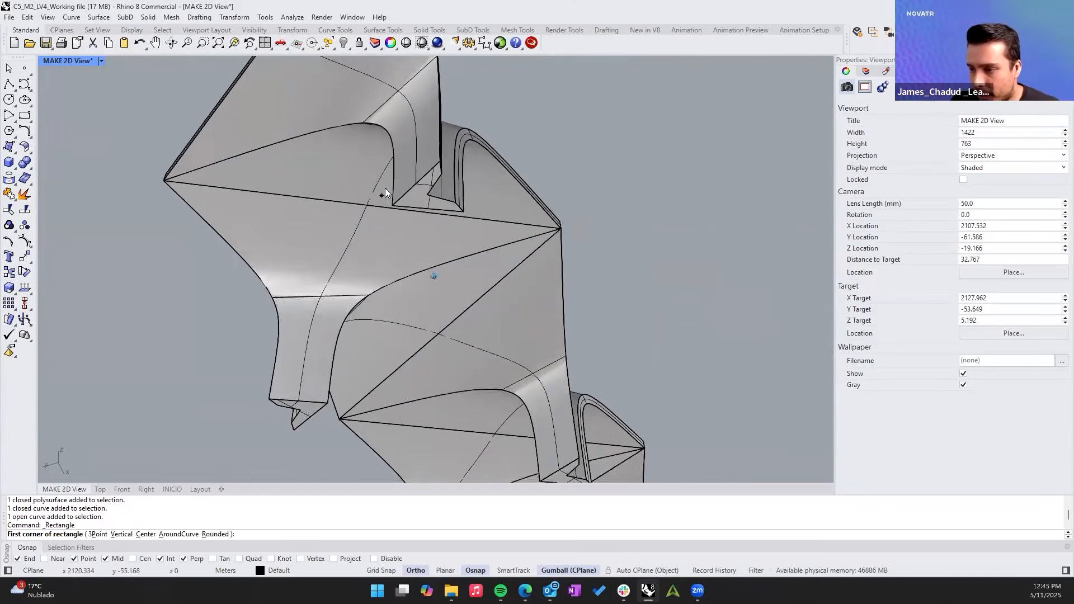
left_click(355, 256)
scroll(344, 327, "down", 5)
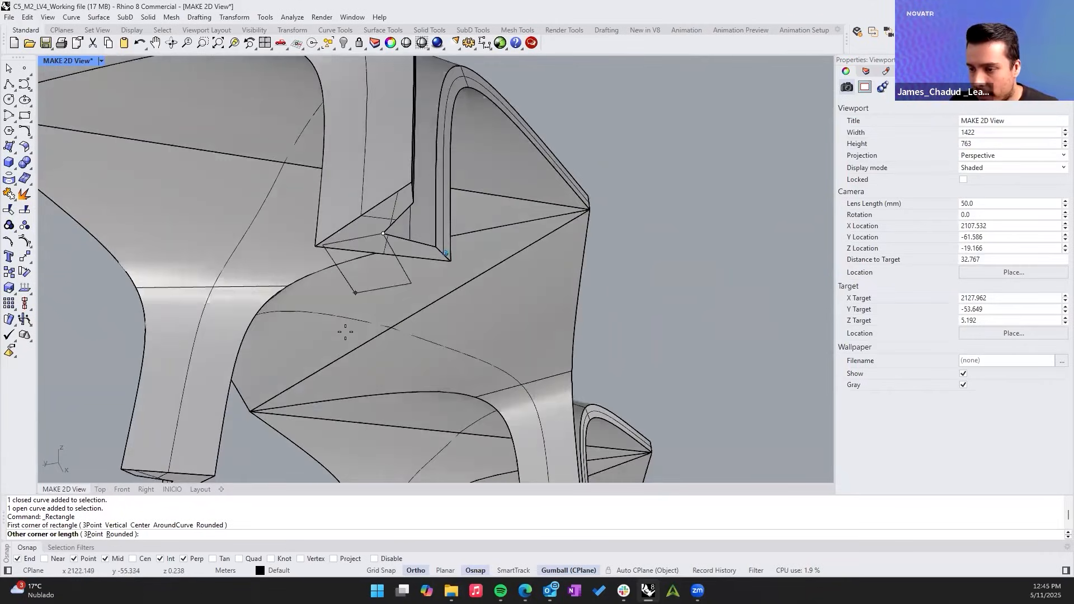
scroll(413, 409, "down", 2)
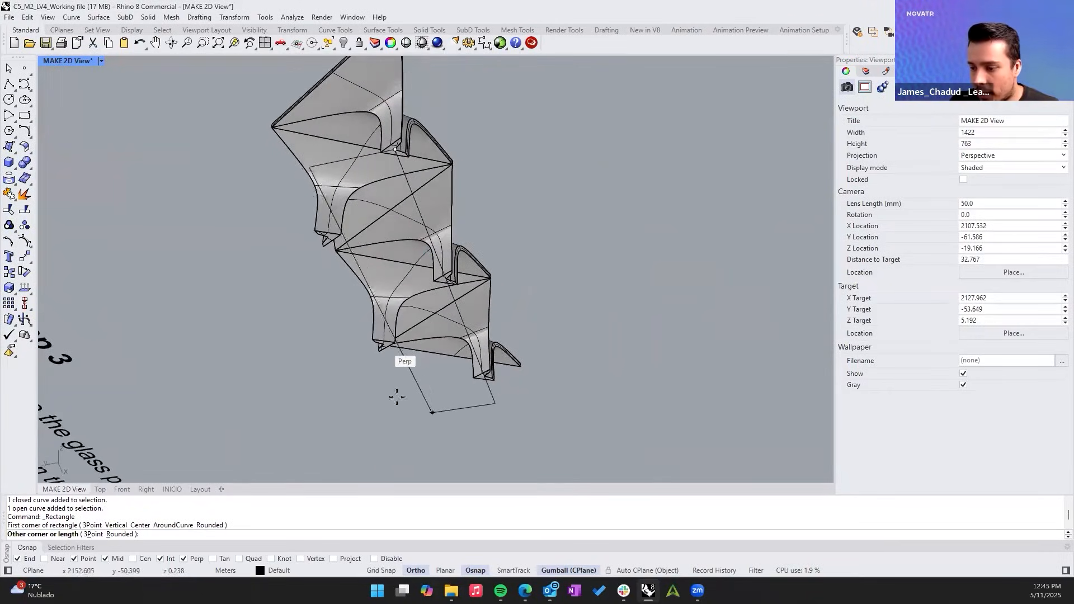
mouse_move(405, 375)
right_mouse_down()
mouse_move(428, 429)
mouse_move(425, 391)
mouse_move(472, 398)
mouse_move(423, 401)
mouse_move(416, 382)
right_mouse_up()
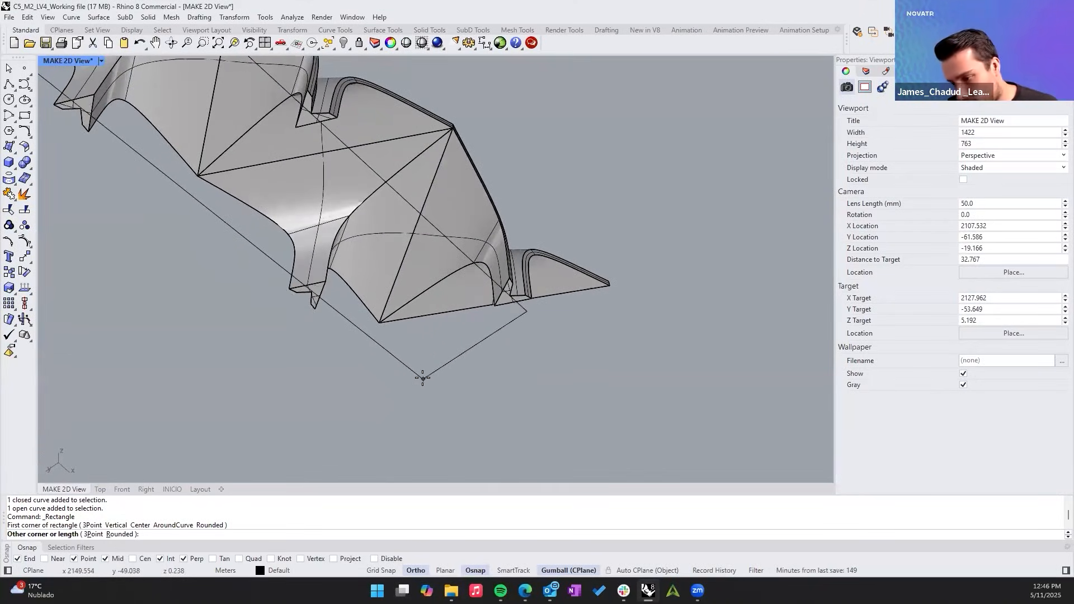
Turn on SmartTrack and try placing the rectangle's opposite corner where the tracking lines from the two column bases intersect.
left_click(510, 572)
scroll(412, 322, "up", 1)
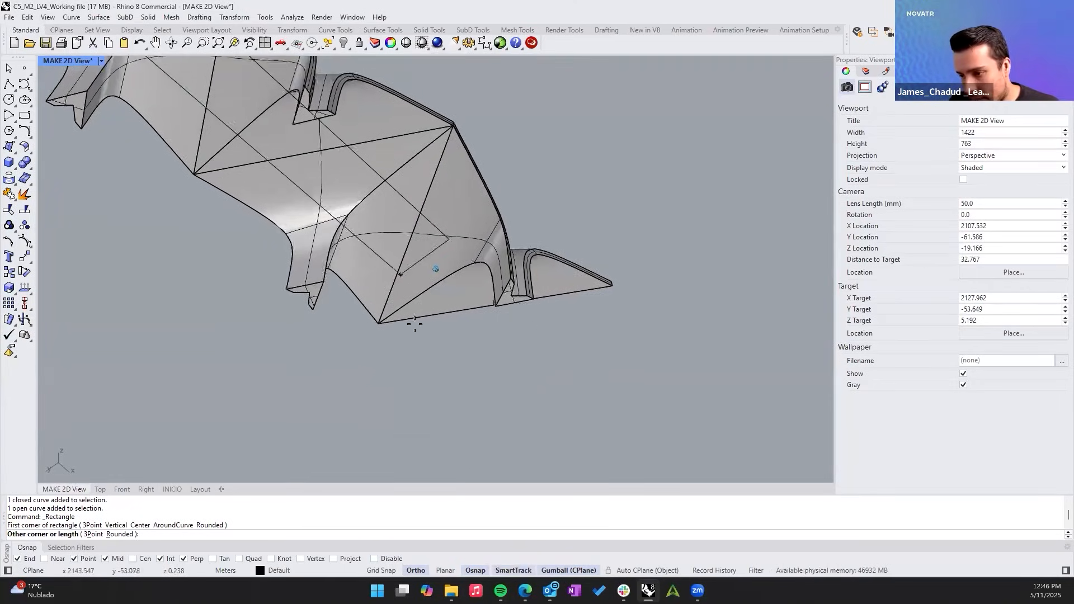
scroll(431, 350, "up", 1)
right_click_drag(473, 319, 409, 273)
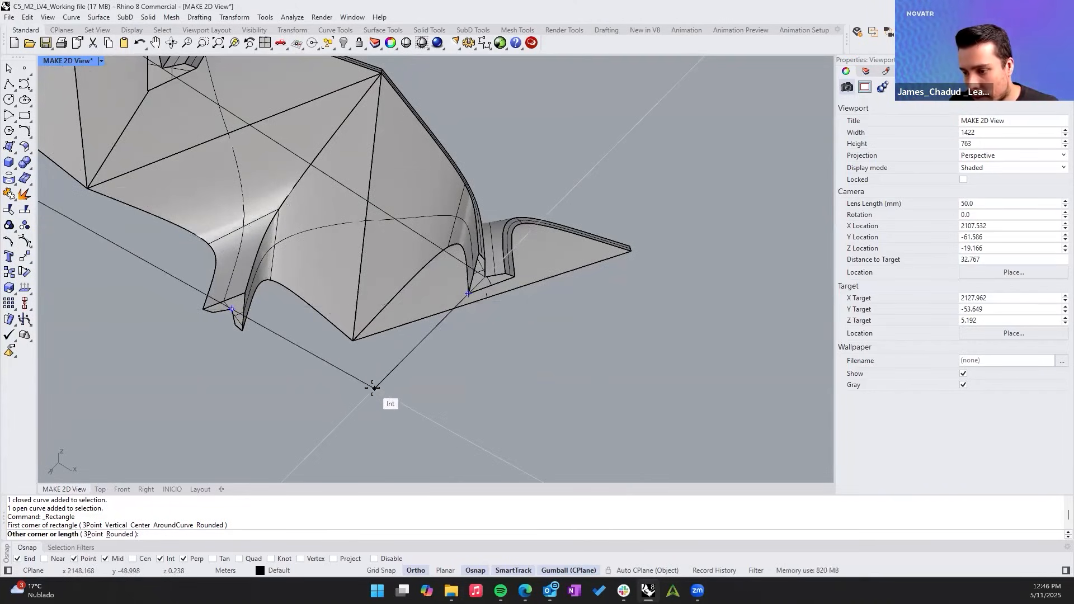
right_click_drag(368, 394, 427, 380)
key("Escape")
Draw a ground rectangle from the inner corner of an end column's base to a point beyond the opposite row of columns.
right_click_drag(229, 149, 437, 224)
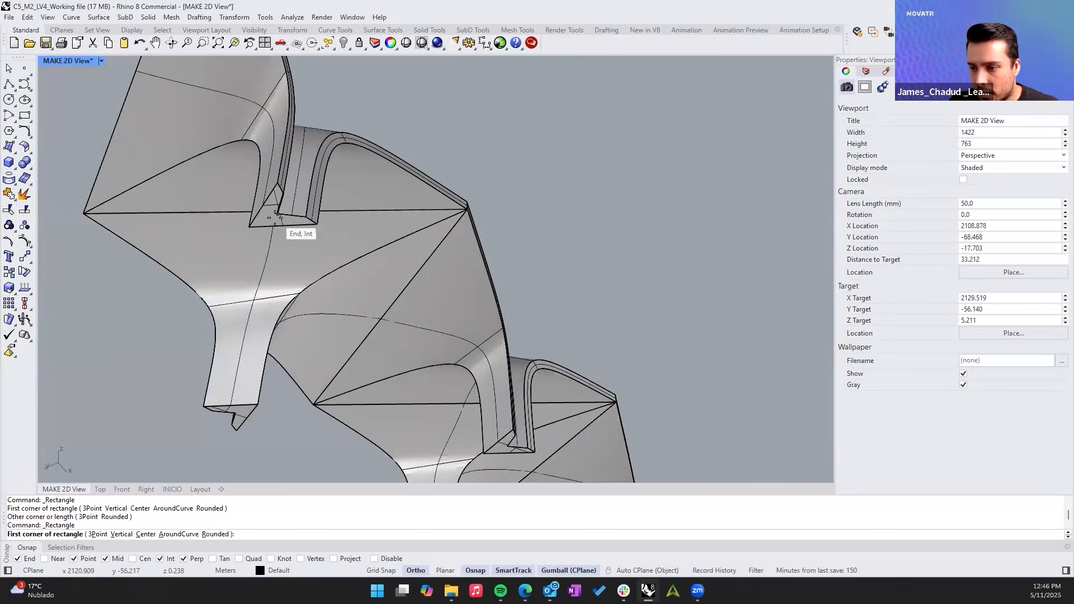
scroll(264, 241, "down", 6)
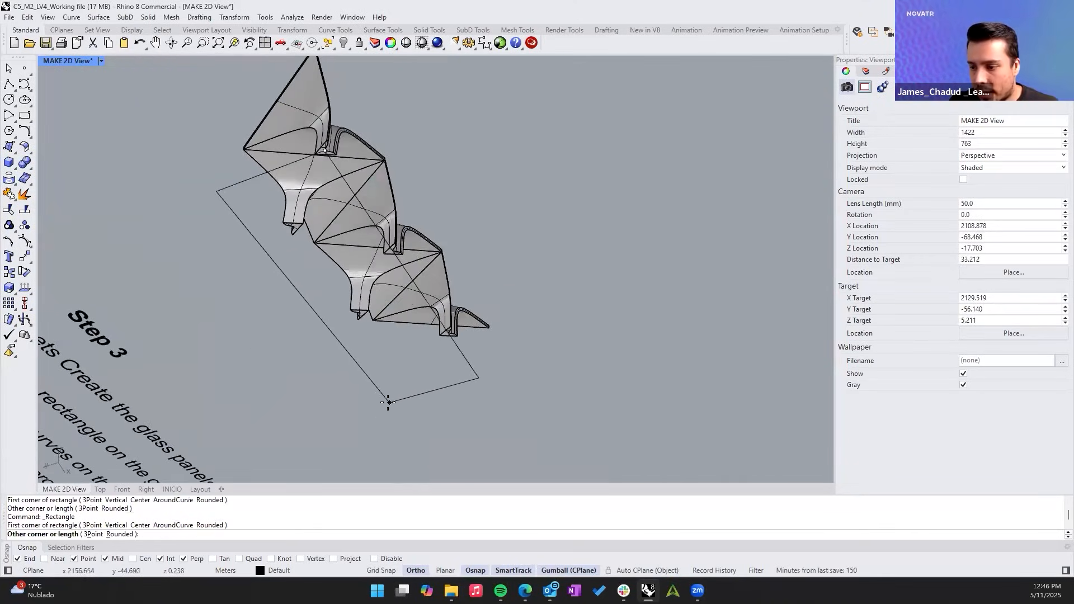
right_click_drag(420, 494, 439, 373)
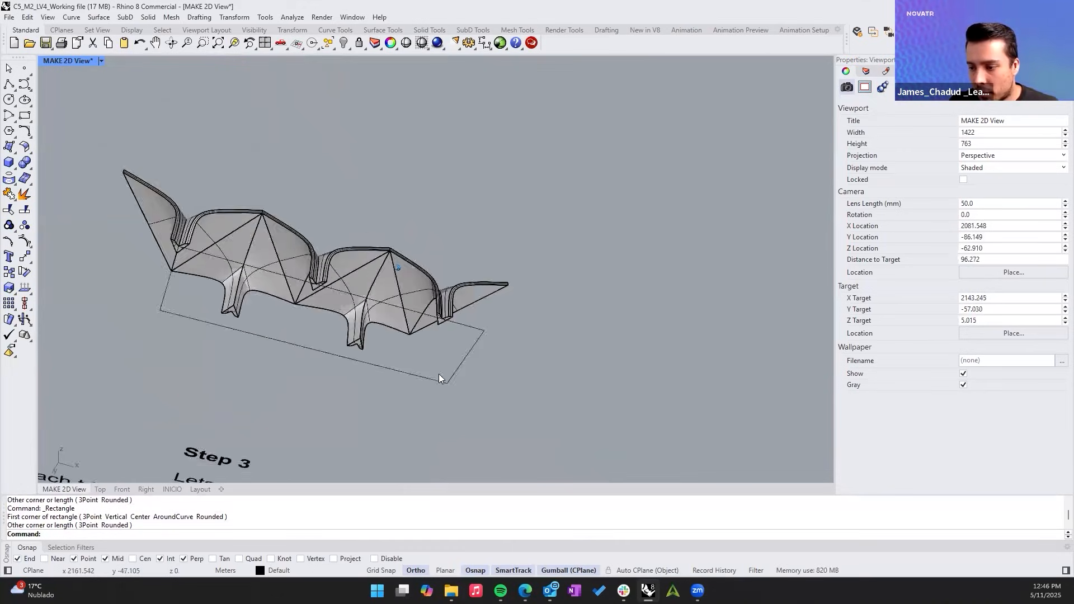
Set the gumball to Snappy Dragging and move the rectangle's two end corner points in line with the end column's base corner.
left_click(438, 373)
right_click_drag(723, 316, 349, 383)
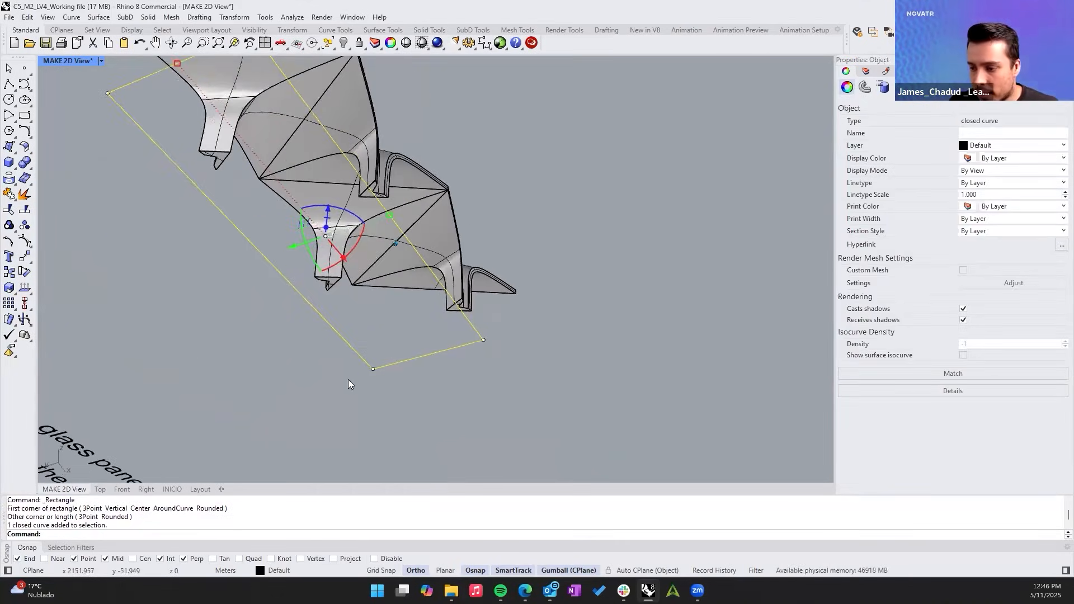
scroll(504, 402, "up", 2)
left_click_drag(506, 402, 298, 325)
right_click_drag(436, 401, 397, 284)
left_click(397, 284)
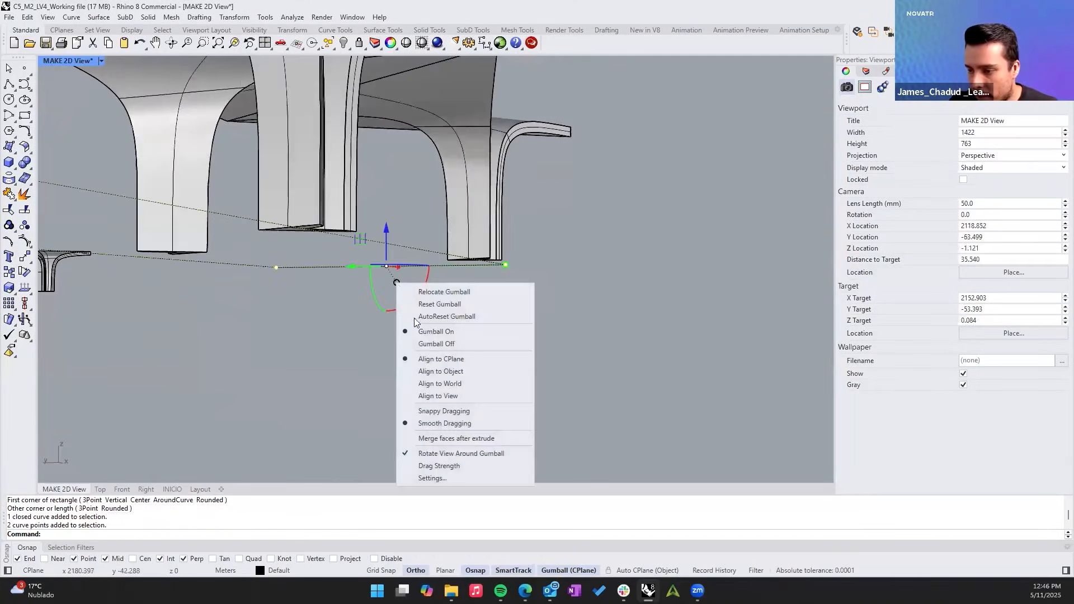
left_click(443, 410)
right_click_drag(444, 410, 496, 336)
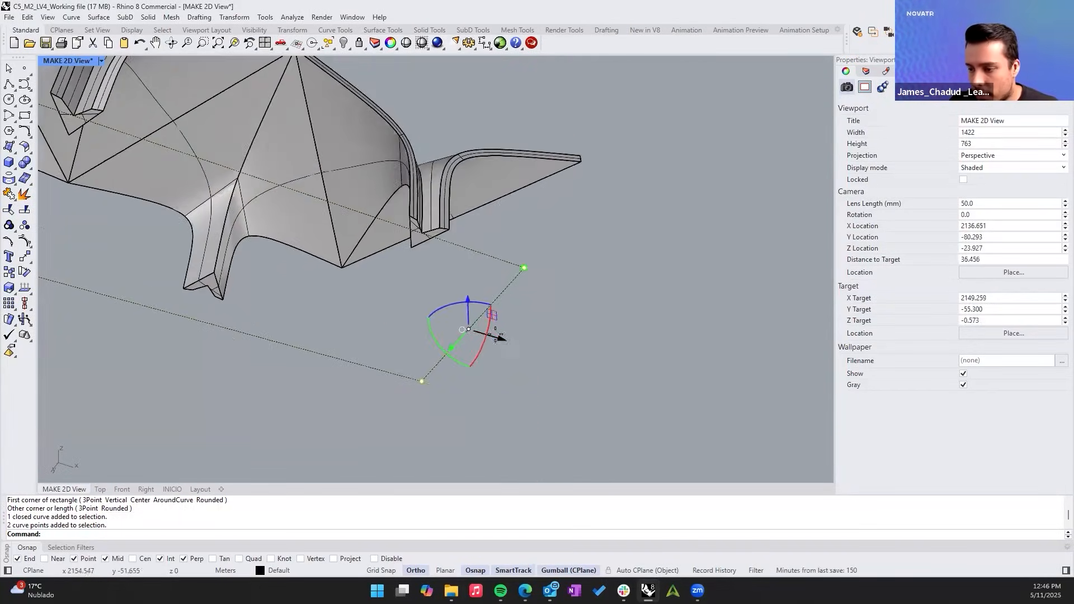
left_click(423, 234)
Move the two corner points of the rectangle's outer long side onto the inner corners of the opposite row's column bases.
right_click_drag(423, 234, 198, 358)
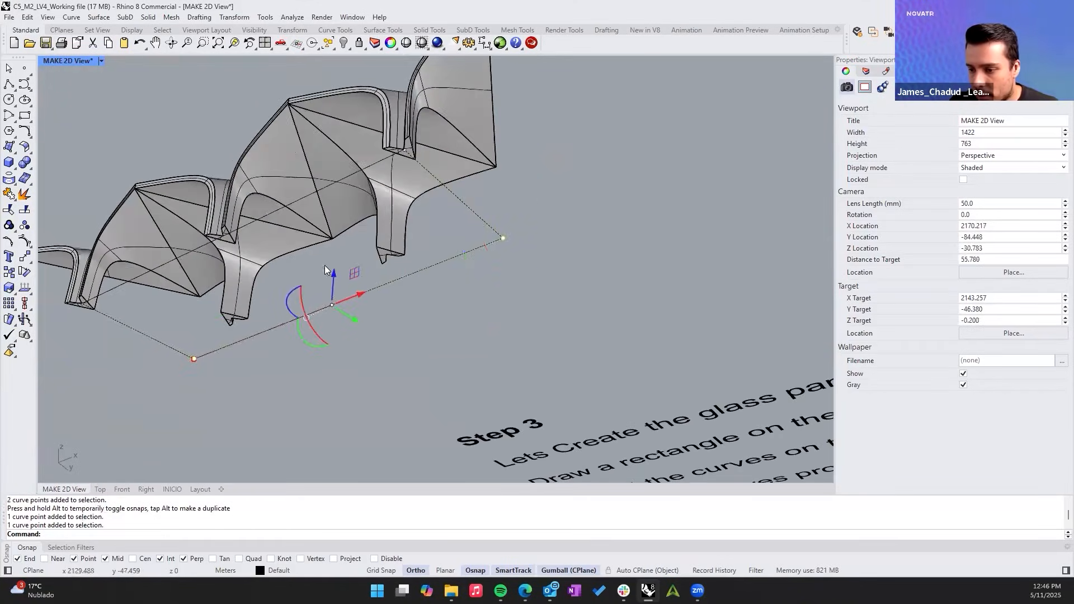
right_click_drag(325, 265, 389, 343)
scroll(386, 349, "up", 3)
left_click_drag(299, 328, 380, 278)
scroll(359, 251, "up", 6)
scroll(389, 296, "down", 3)
right_click_drag(388, 296, 332, 234)
scroll(286, 353, "up", 3)
key("Escape")
Examine from below and from outside how the adjusted rectangle's sides and corners meet the column bases.
scroll(286, 353, "down", 3)
scroll(390, 333, "down", 2)
scroll(332, 235, "up", 5)
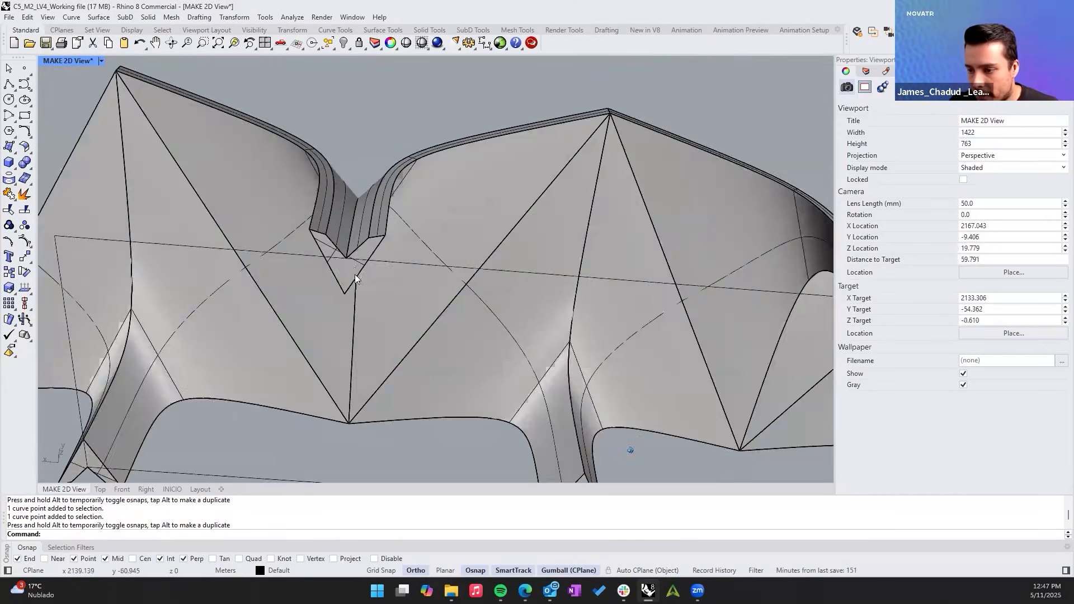
right_click_drag(355, 275, 363, 281)
left_click(386, 252)
left_click(434, 260)
scroll(436, 268, "down", 2)
mouse_move(436, 268)
right_mouse_down()
mouse_move(447, 230)
mouse_move(364, 223)
mouse_move(429, 269)
right_mouse_up()
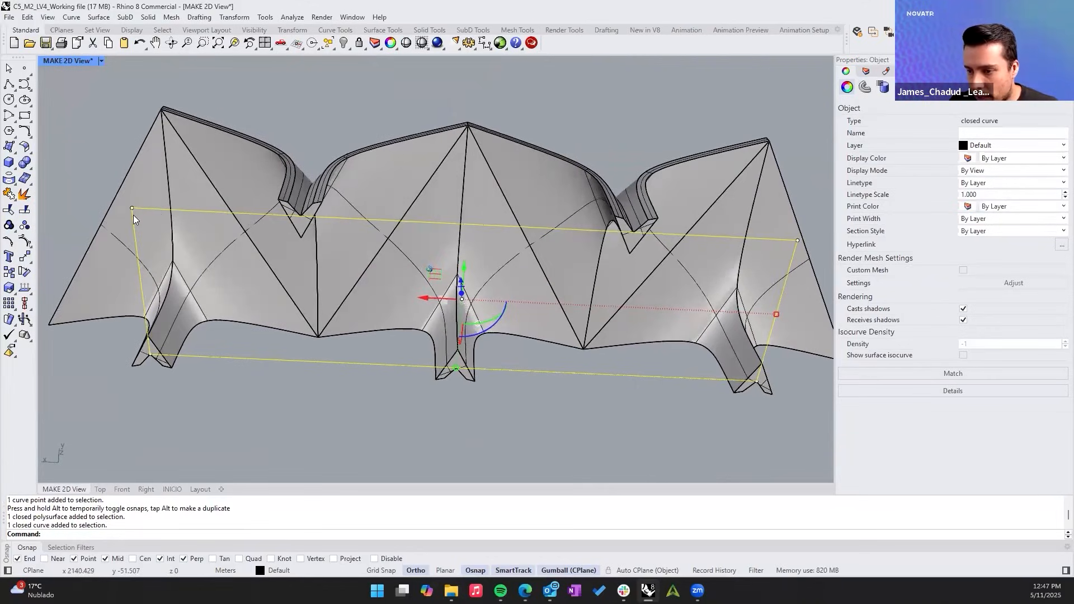
right_click_drag(258, 203, 261, 211)
scroll(261, 210, "up", 1)
scroll(289, 210, "up", 2)
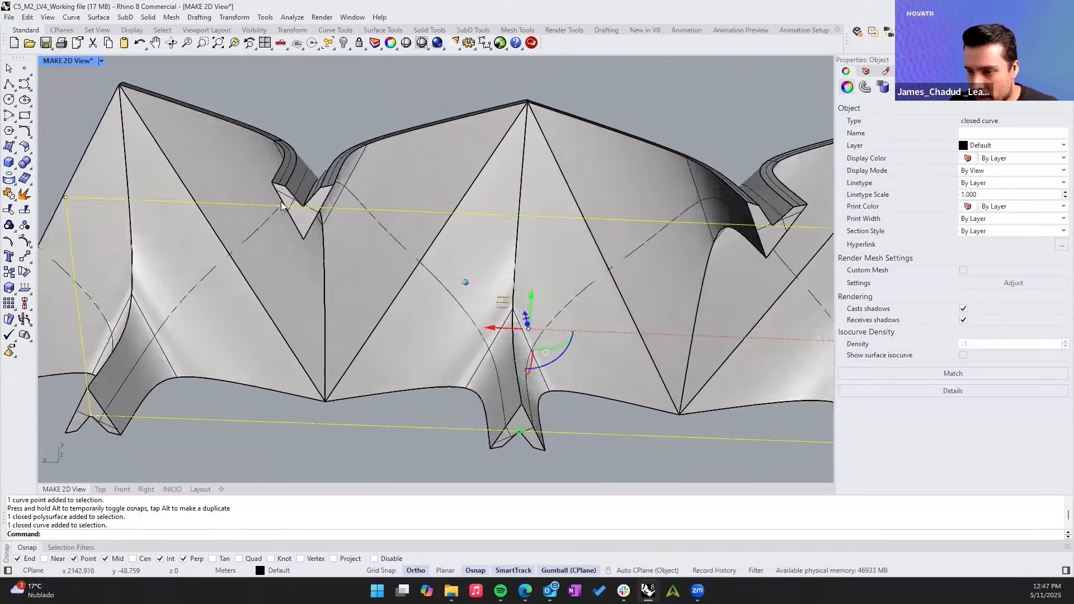
scroll(282, 203, "up", 2)
right_click_drag(525, 235, 268, 218, "shift")
scroll(551, 214, "up", 3)
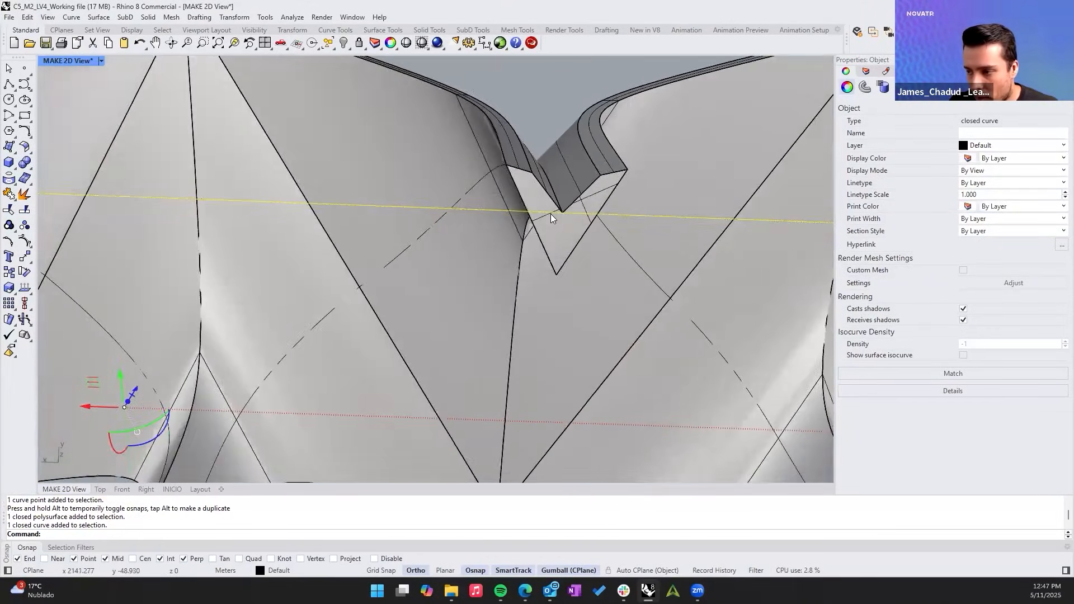
scroll(550, 214, "down", 2)
right_click_drag(547, 214, 181, 354)
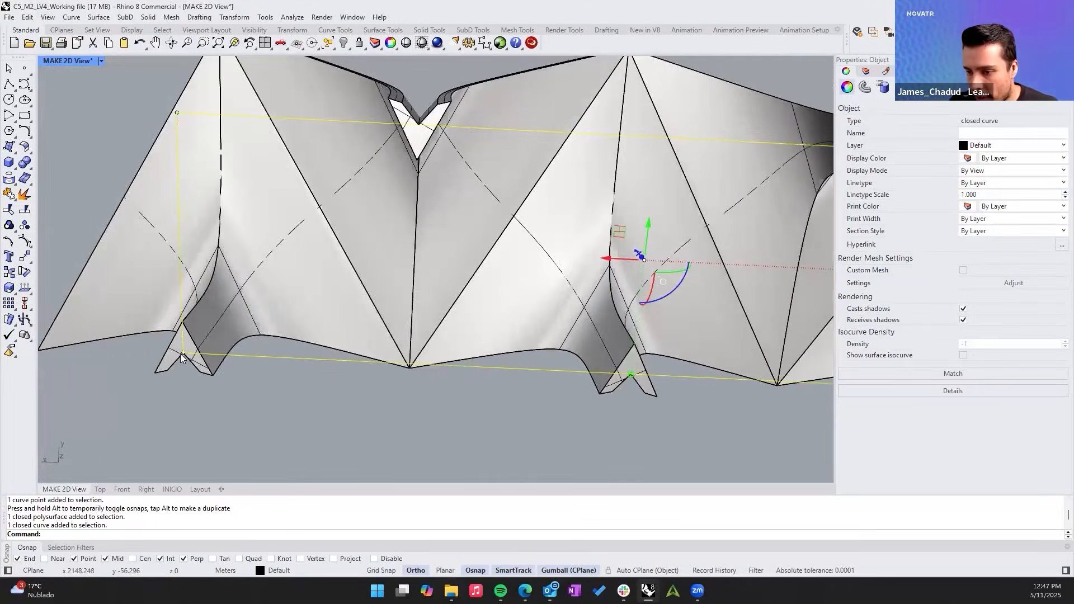
scroll(561, 307, "down", 3)
right_click_drag(562, 306, 565, 309)
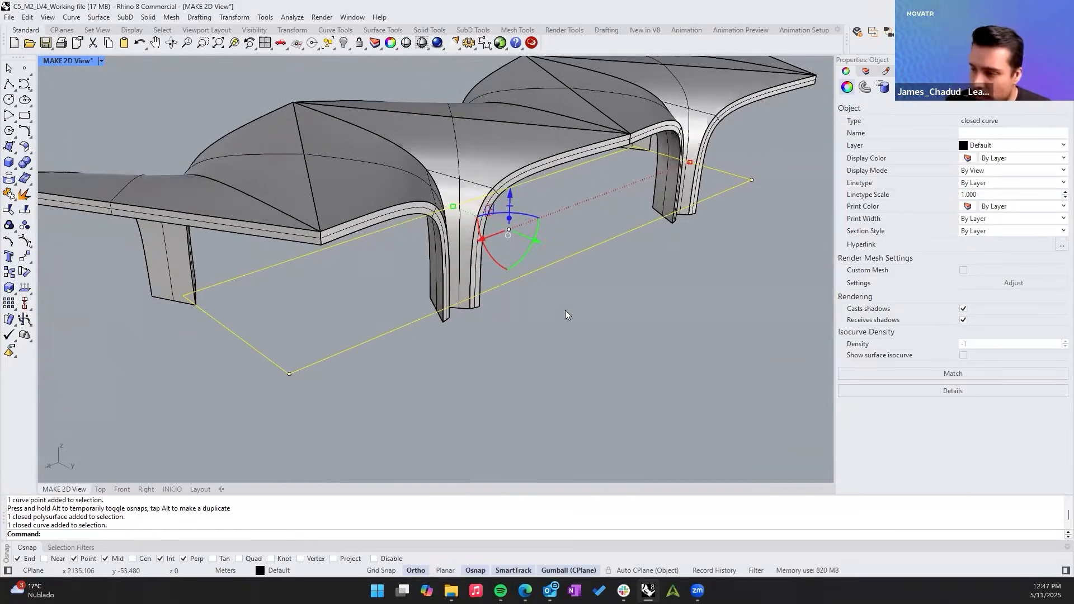
right_click_drag(523, 299, 523, 299)
scroll(522, 298, "down", 3)
left_click(574, 355)
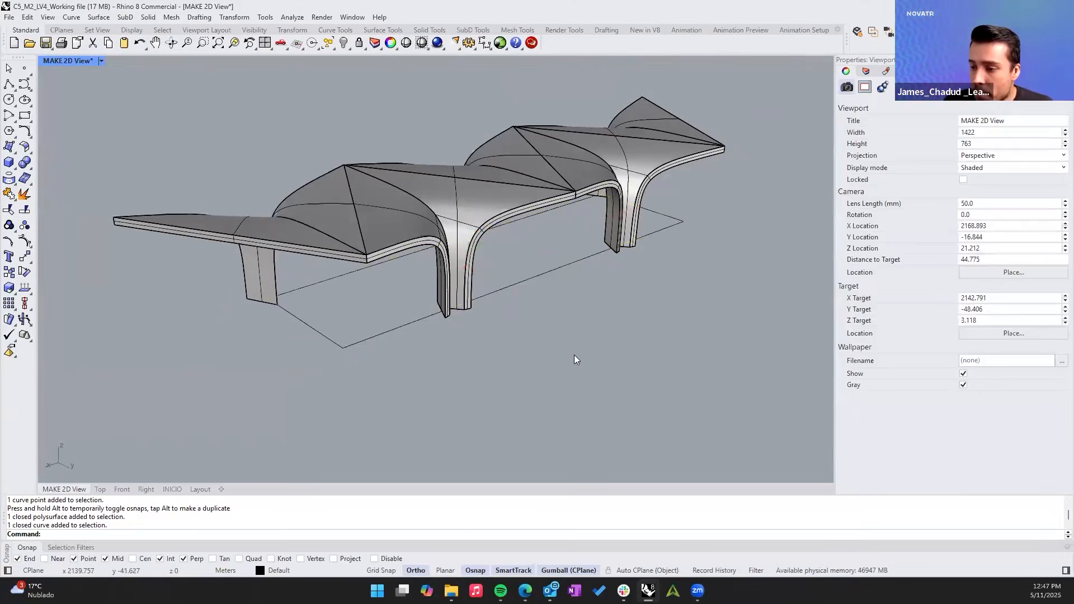
Explode the closed canopy polysurface into separate surfaces.
right_click_drag(576, 351, 466, 191)
left_click(415, 190)
scroll(415, 190, "up", 4)
key("Escape")
left_click(409, 225)
scroll(467, 191, "up", 2)
middle_click(467, 192)
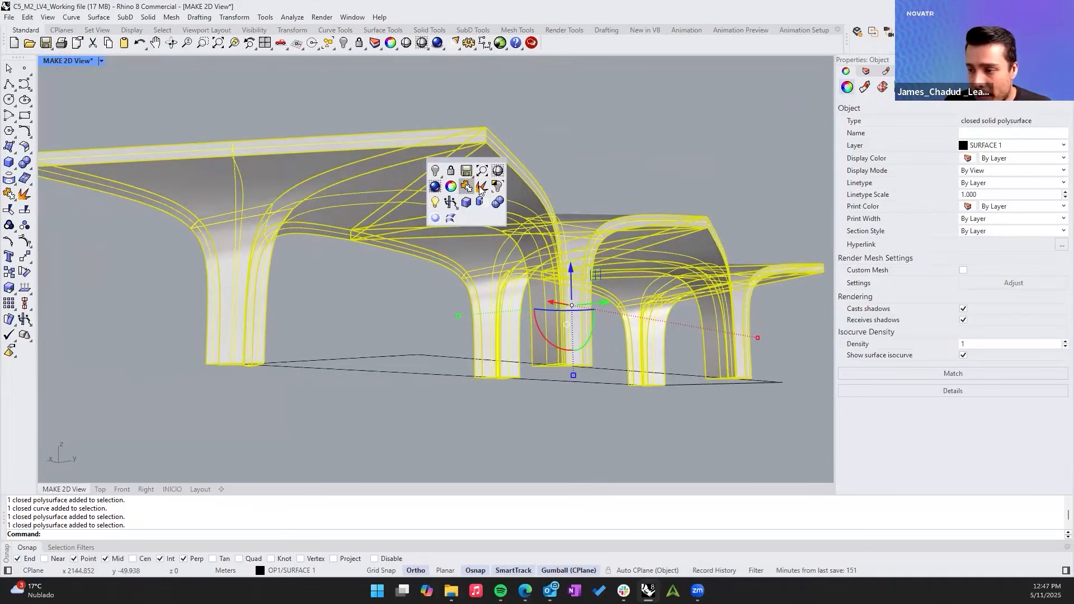
left_click(484, 186)
left_click(565, 91)
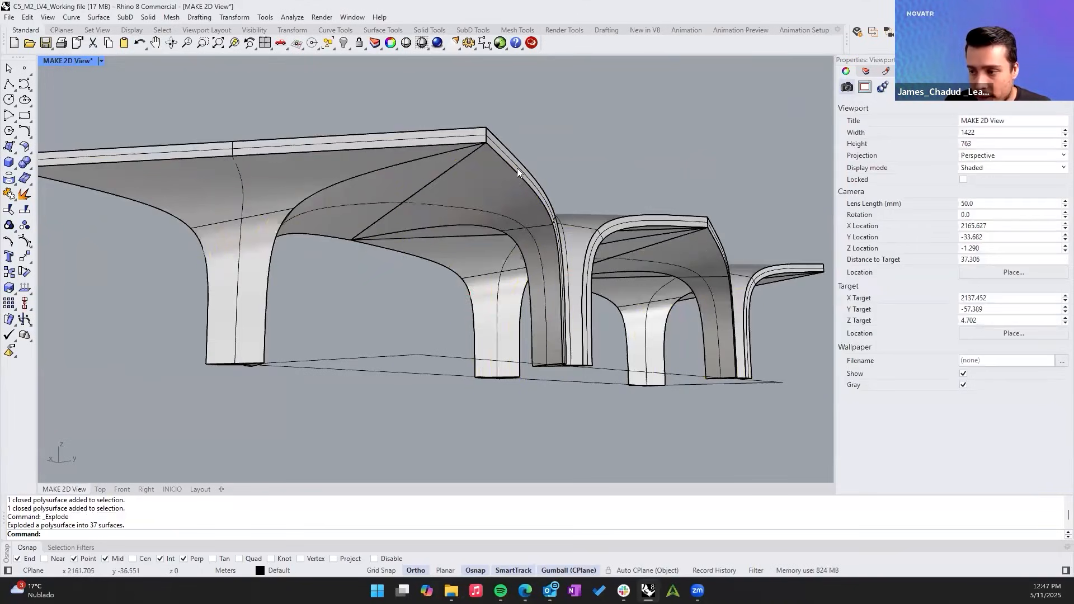
Check the separated edge surfaces along the canopy's rim by selecting them individually.
left_click(517, 168)
left_click(520, 164)
left_click(545, 190)
left_click(544, 120)
right_click_drag(353, 150, 371, 139)
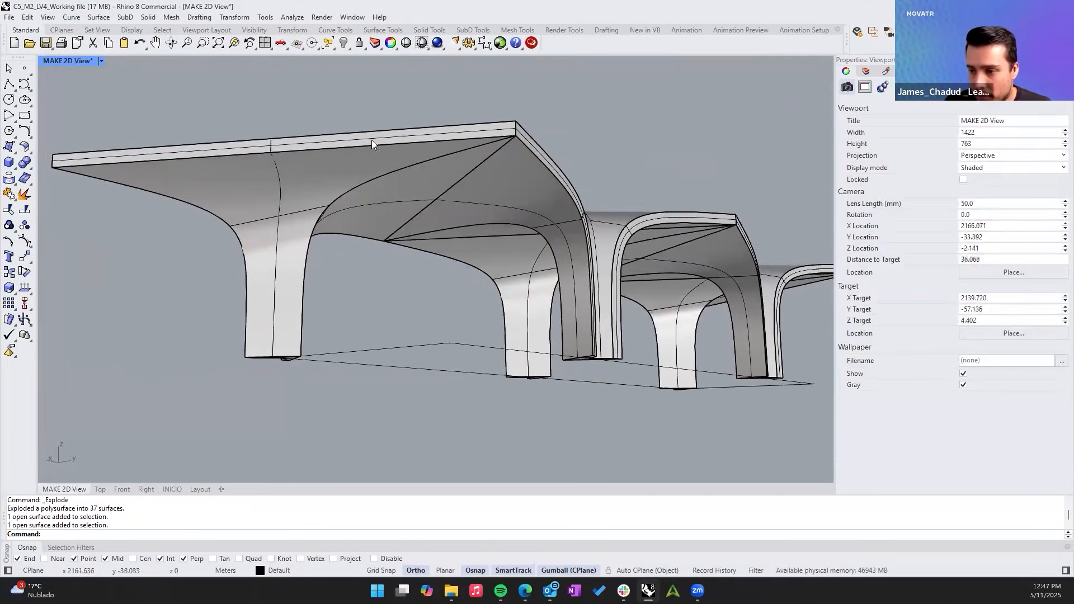
left_click(372, 139)
key("Escape")
Select the ten ceiling surfaces on the canopy's underside and Join them into one polysurface.
left_click(261, 158)
right_click_drag(341, 196, 295, 215)
left_click(318, 200, "shift")
right_click_drag(392, 205, 456, 198)
left_click(516, 221, "shift")
left_click(516, 220, "shift")
right_click_drag(537, 211, 601, 157)
left_click(575, 214, "shift")
left_click(650, 181, "shift")
left_click(601, 158, "shift")
left_click(675, 175, "shift")
right_click_drag(674, 175, 565, 215)
scroll(669, 213, "down", 2)
left_click(669, 213, "shift")
scroll(668, 213, "down", 4)
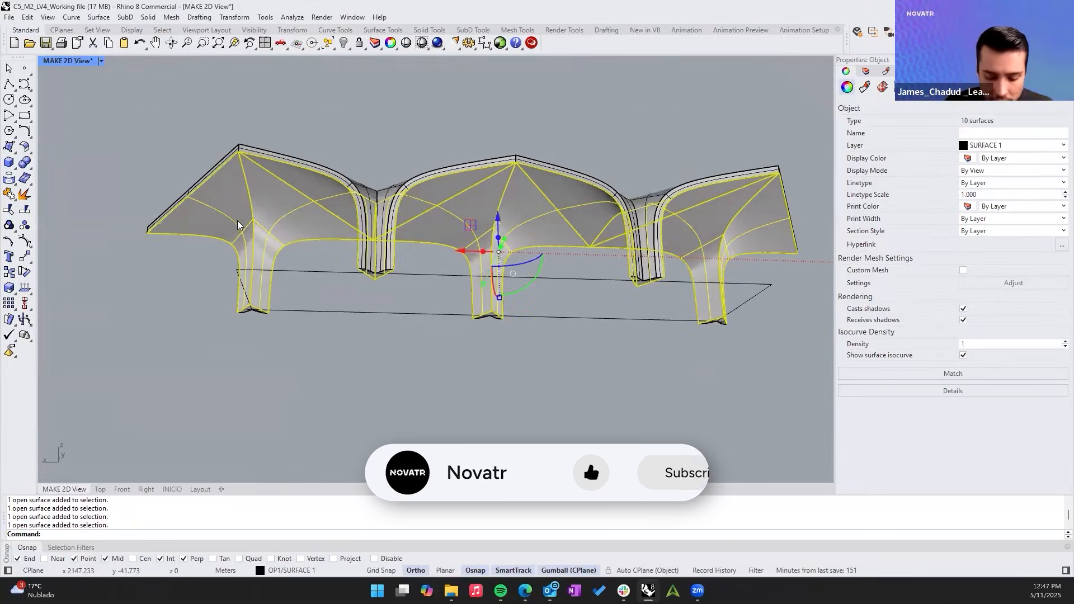
type("J")
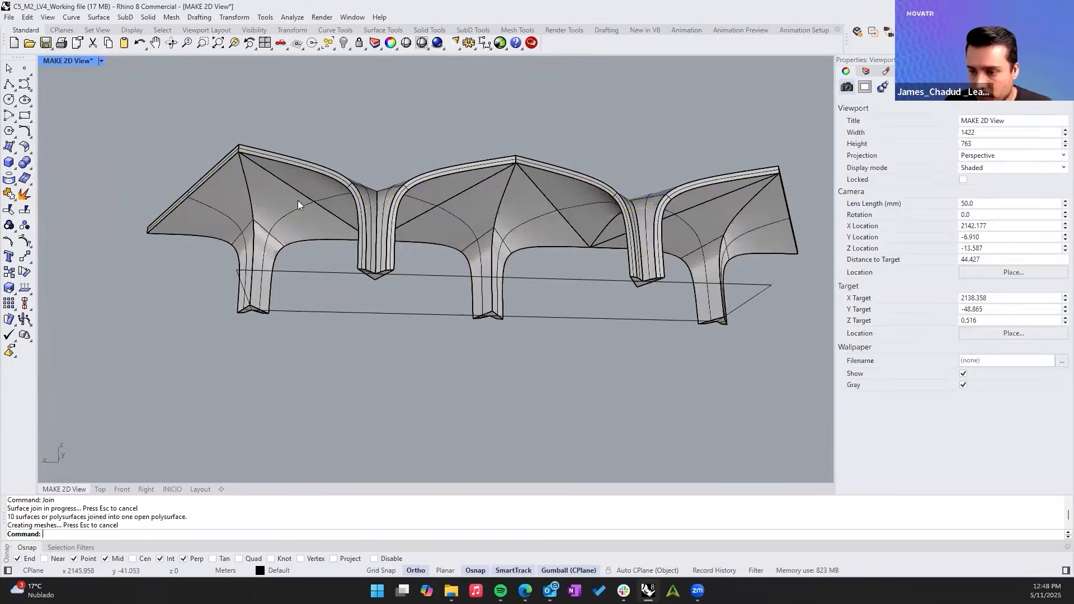
right_click_drag(297, 220, 390, 274)
left_click(390, 271)
left_click(373, 319)
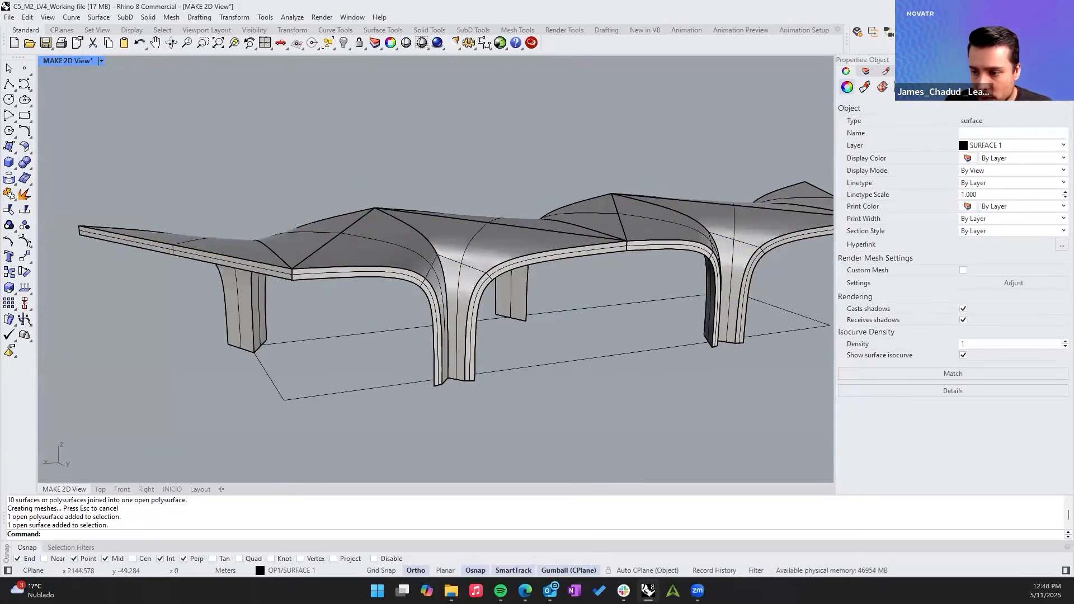
Project the ground rectangle onto the joined ceiling polysurface.
right_click_drag(373, 319, 366, 244)
scroll(368, 252, "down", 2)
scroll(369, 318, "up", 1)
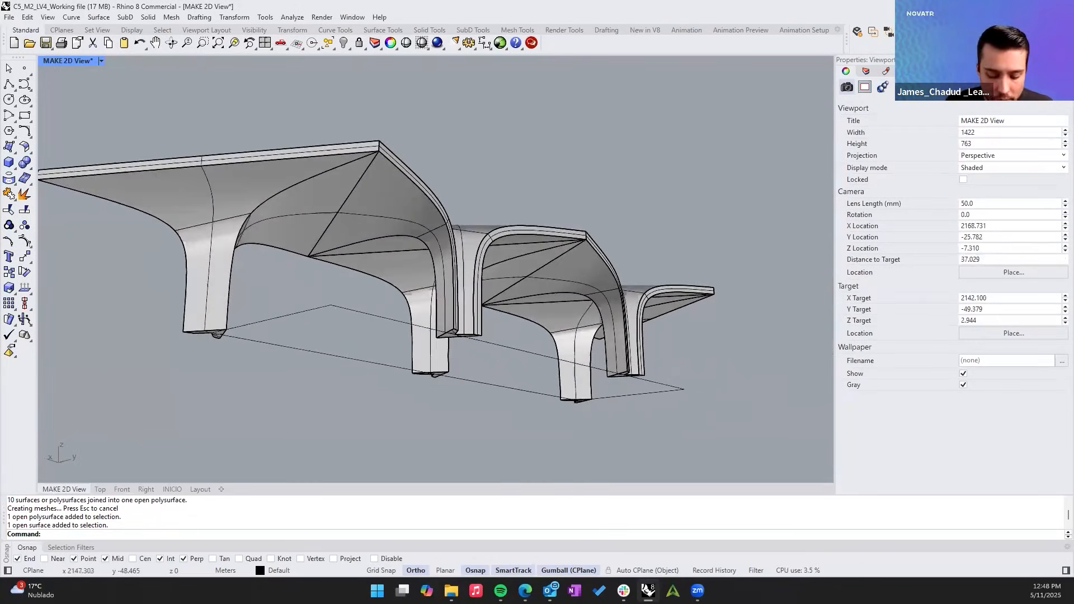
type("Project")
key("Return")
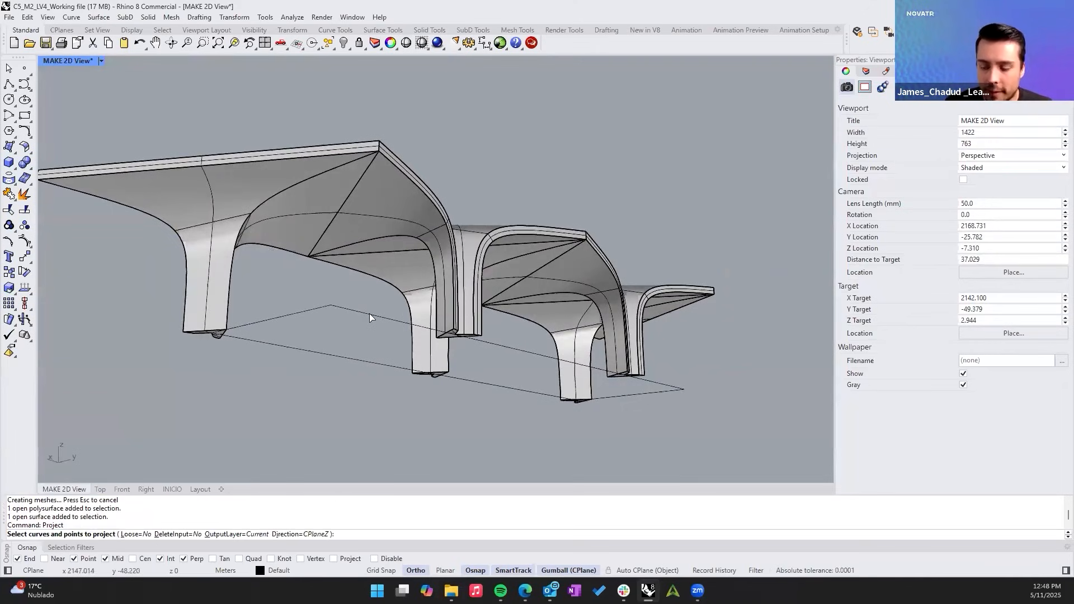
scroll(369, 313, "up", 1)
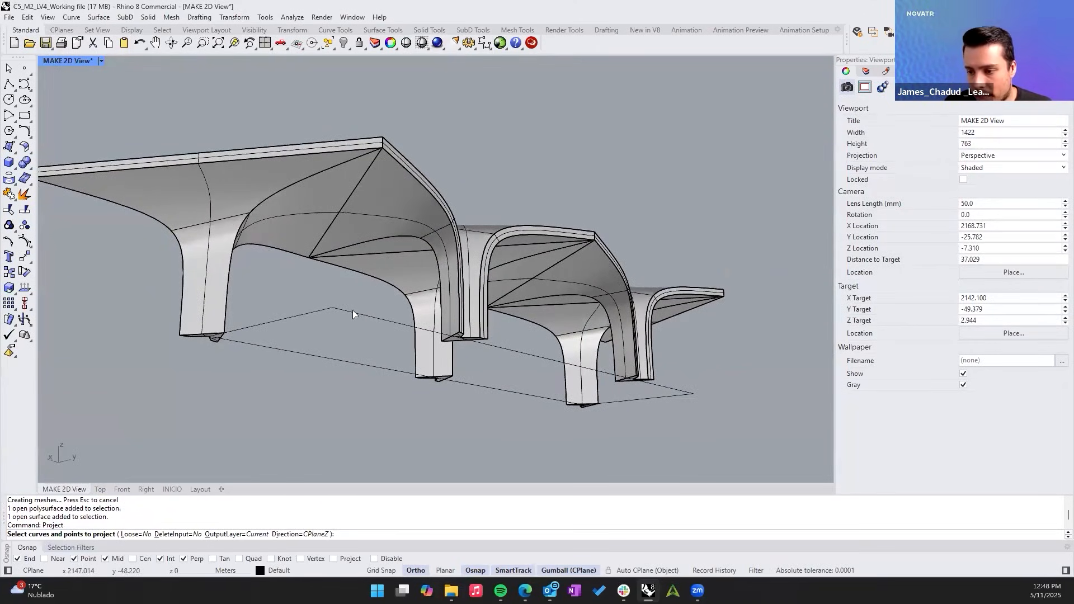
left_click(353, 311)
scroll(352, 312, "up", 2)
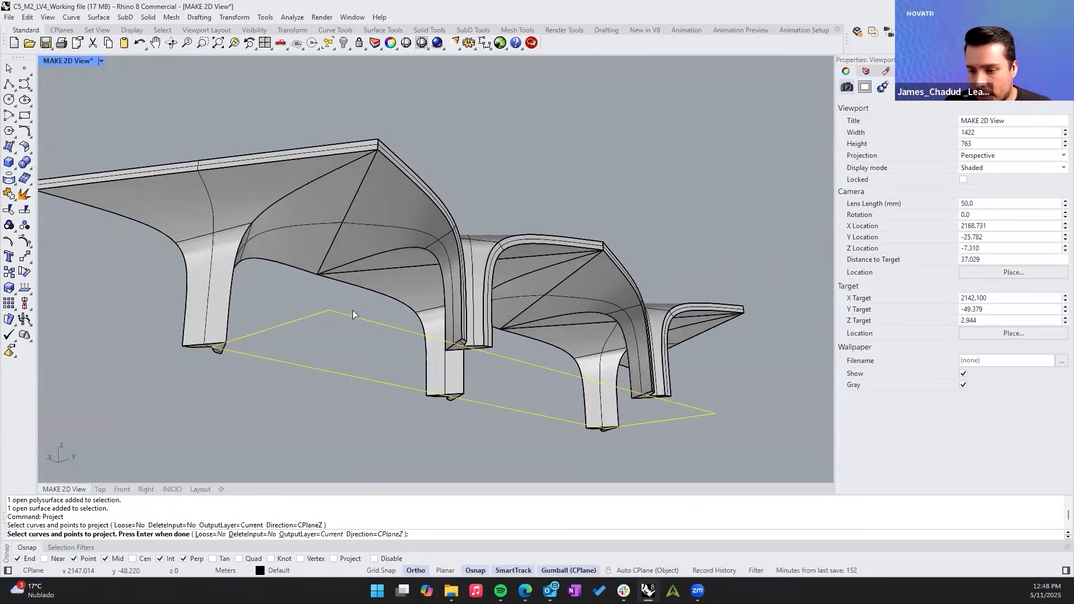
left_click(363, 224)
scroll(363, 223, "down", 1)
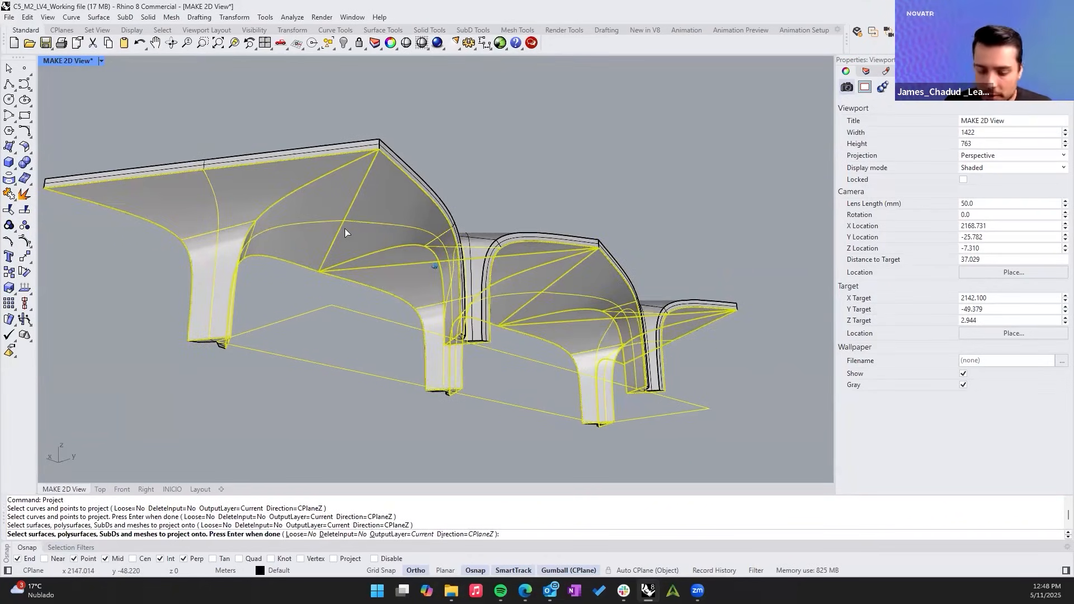
key("Return")
Examine the canopy's ceiling and roof for the projected curves, comparing the selectable curves with the surrounding surfaces.
right_click_drag(309, 302, 655, 279)
left_click(342, 304)
left_click(511, 303)
key("Escape")
scroll(587, 244, "up", 2)
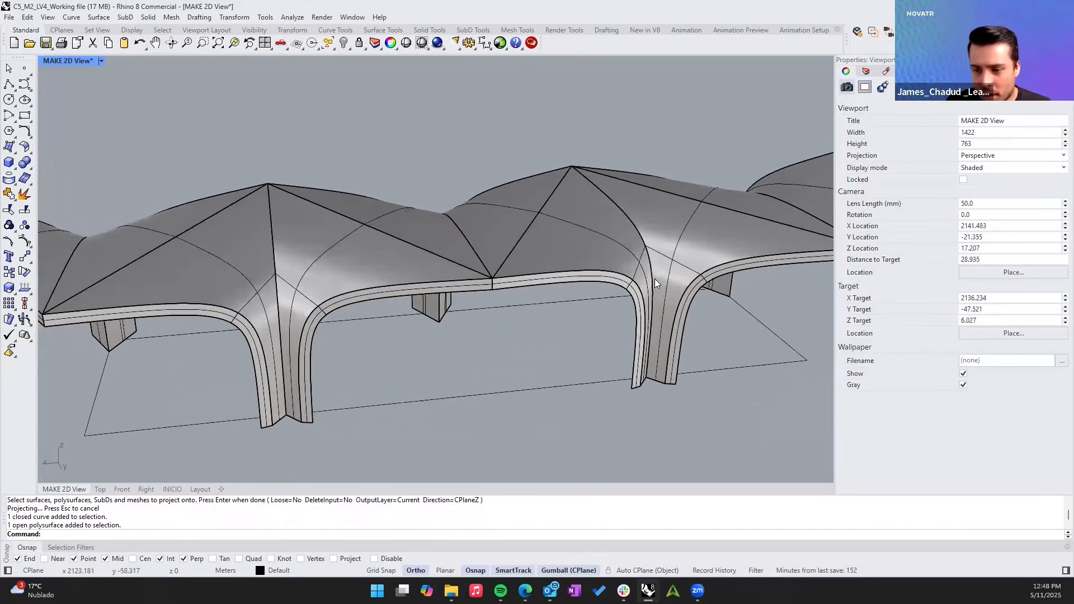
right_click_drag(594, 234, 468, 203)
left_click(573, 256)
left_click(594, 265)
left_click(596, 265)
scroll(577, 254, "up", 3)
key("Escape")
left_click(467, 202)
key("Escape")
Select the canopy's separate surfaces and Join them into one closed polysurface.
scroll(651, 232, "down", 5)
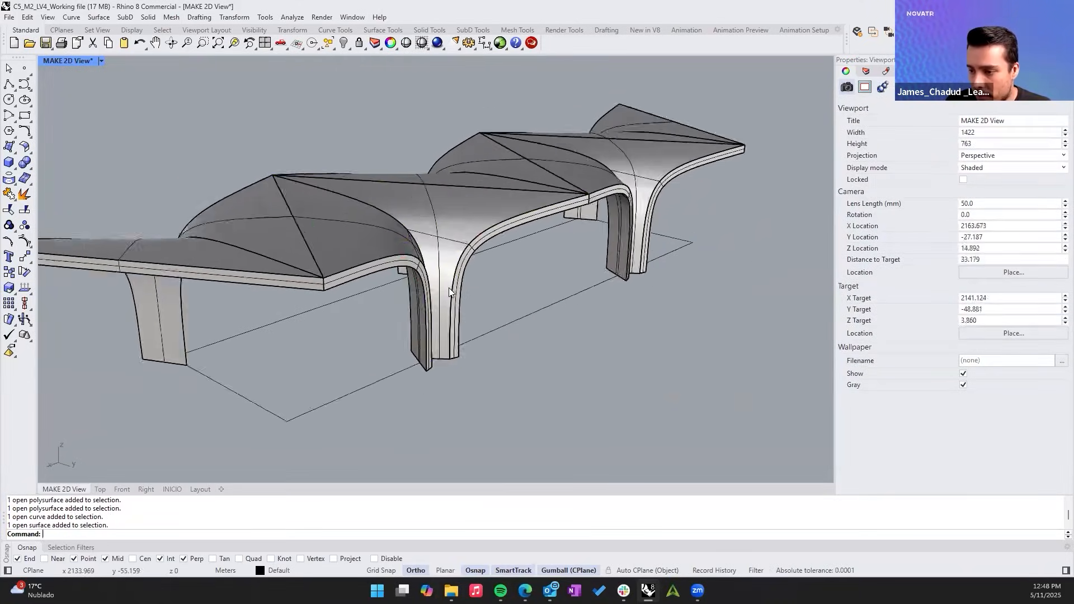
right_click_drag(449, 287, 169, 152)
scroll(571, 335, "down", 2)
left_click_drag(741, 416, 741, 417)
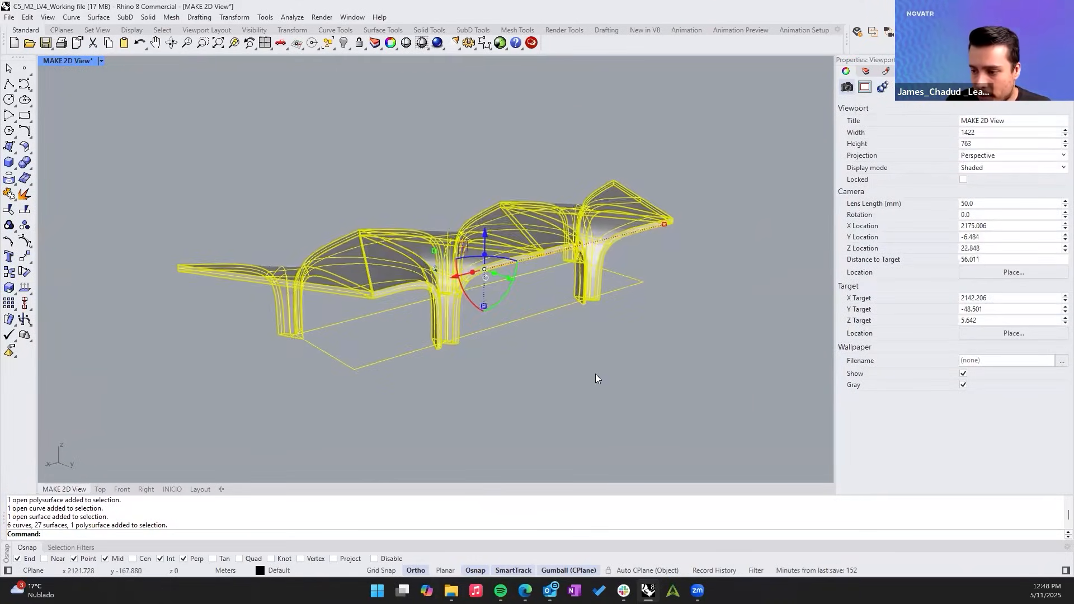
middle_click(595, 373)
left_click(598, 373)
scroll(350, 283, "up", 4)
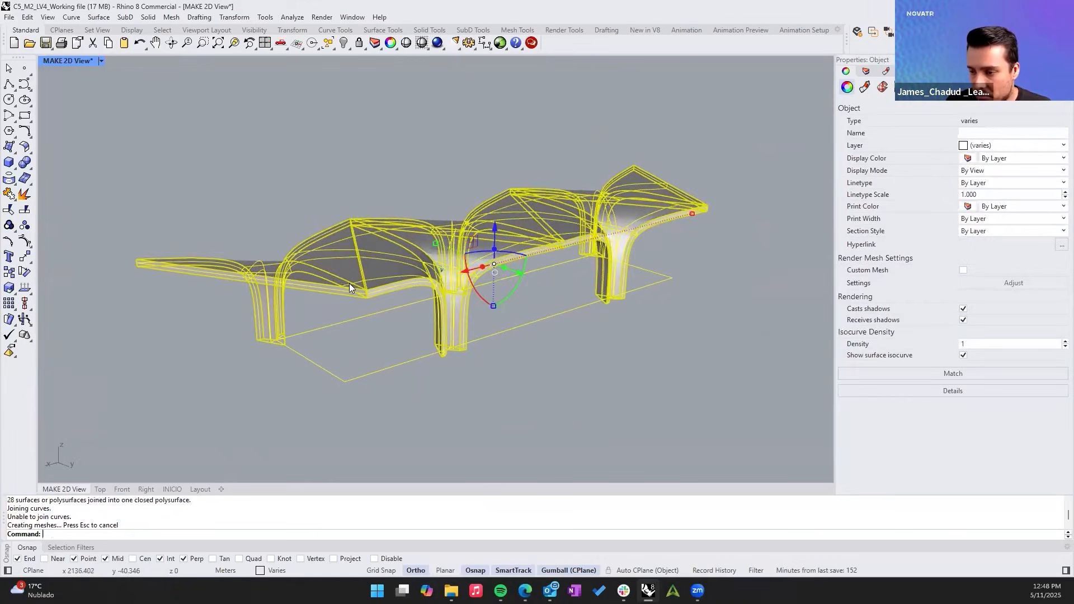
Check the joined canopy and the projected curve near its edge by selecting them individually.
left_click(355, 271)
left_click(591, 332)
right_click_drag(590, 331, 694, 294)
left_click(600, 256)
left_click(627, 258)
left_click(678, 287)
Turn off the surface isocurve display for the joined canopy polysurface.
right_click_drag(533, 364, 402, 250)
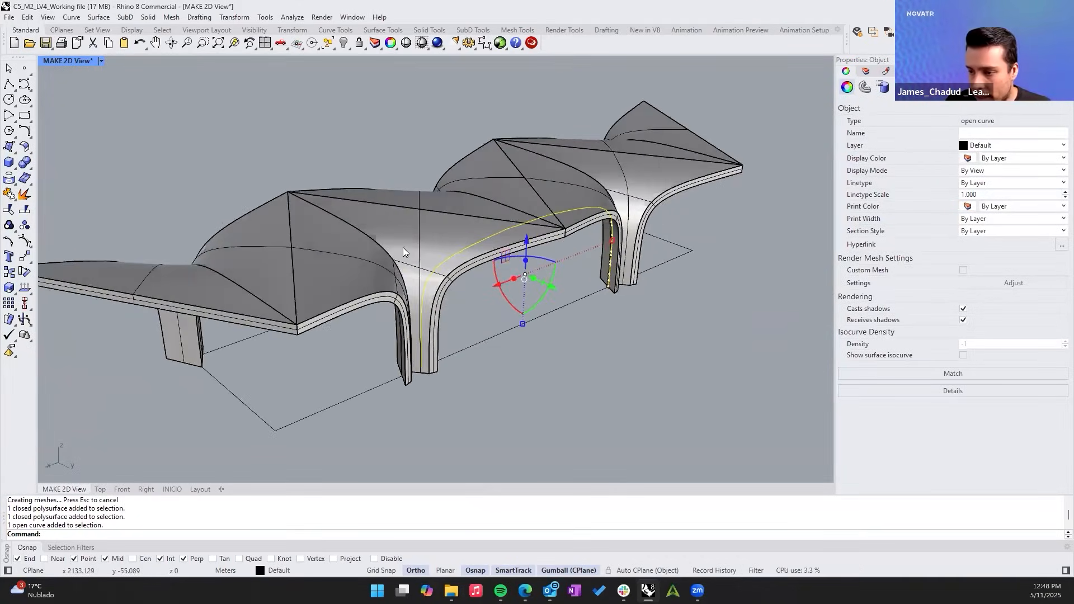
left_click(414, 252)
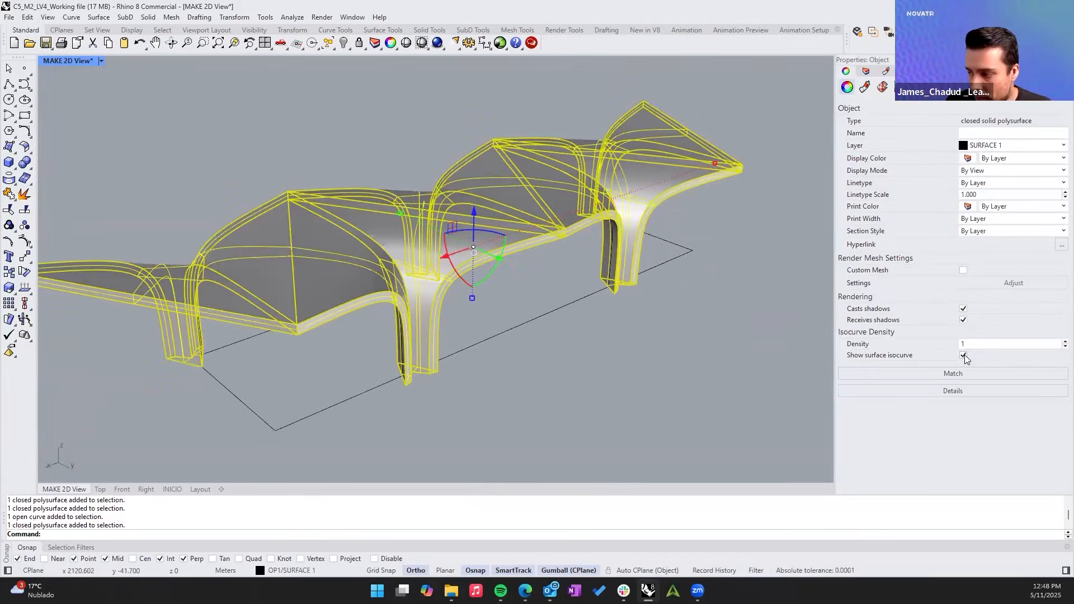
left_click(574, 367)
Select the projected curve on the underside of the middle bay and check its object type.
right_click_drag(574, 366, 654, 198)
left_click(577, 215)
key("Escape")
left_click(437, 184)
key("Escape")
left_click(665, 205)
left_click(678, 201)
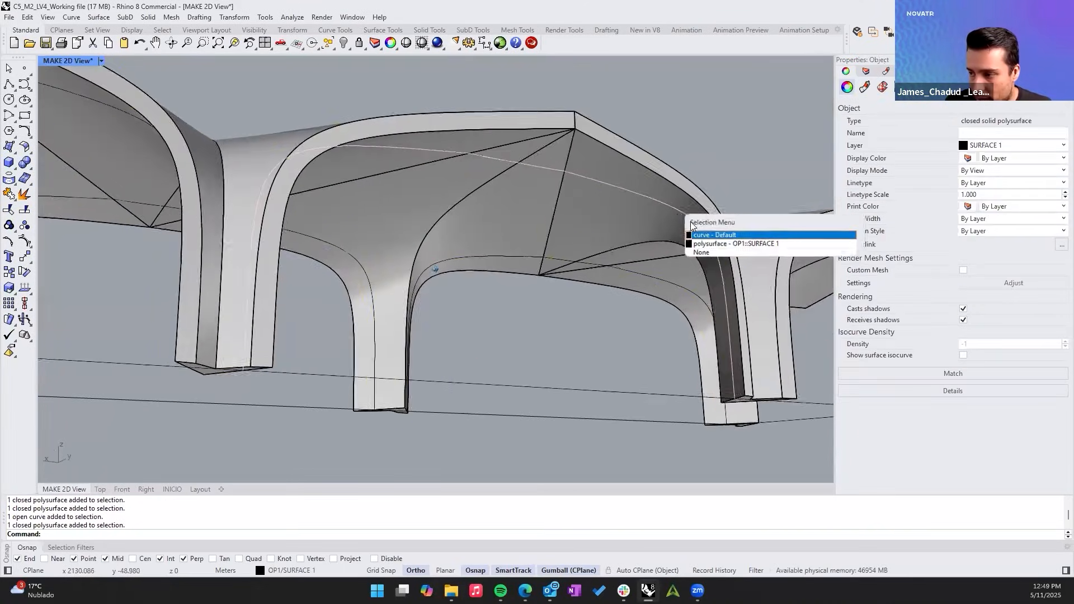
left_click(704, 236)
right_click_drag(503, 208, 248, 390)
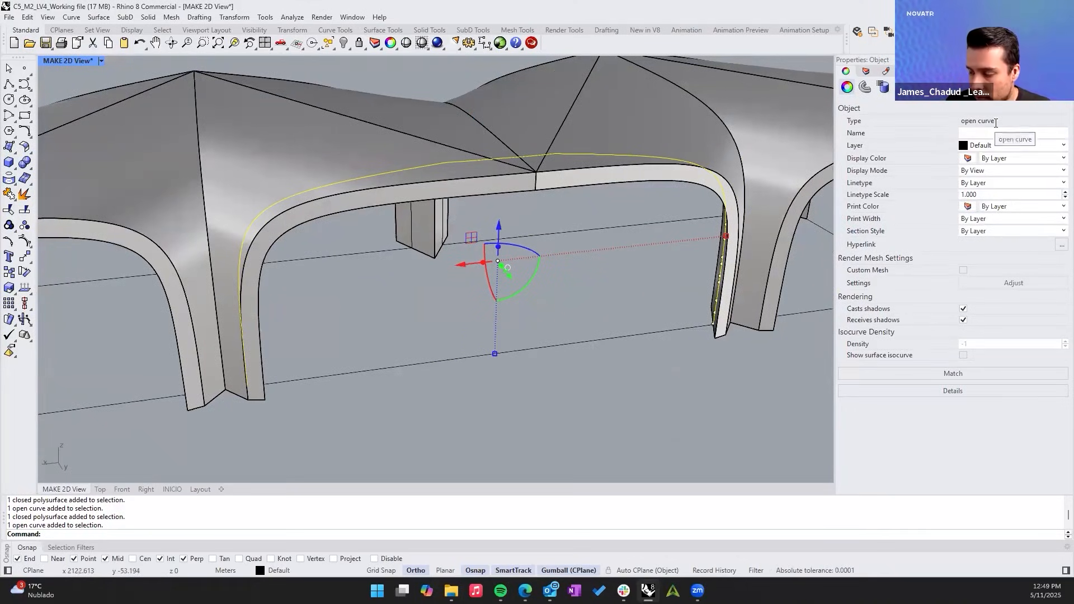
Select the ground rectangle beneath the canopy and hide it.
right_click_drag(628, 352, 574, 339)
left_click(625, 338)
left_click(614, 302)
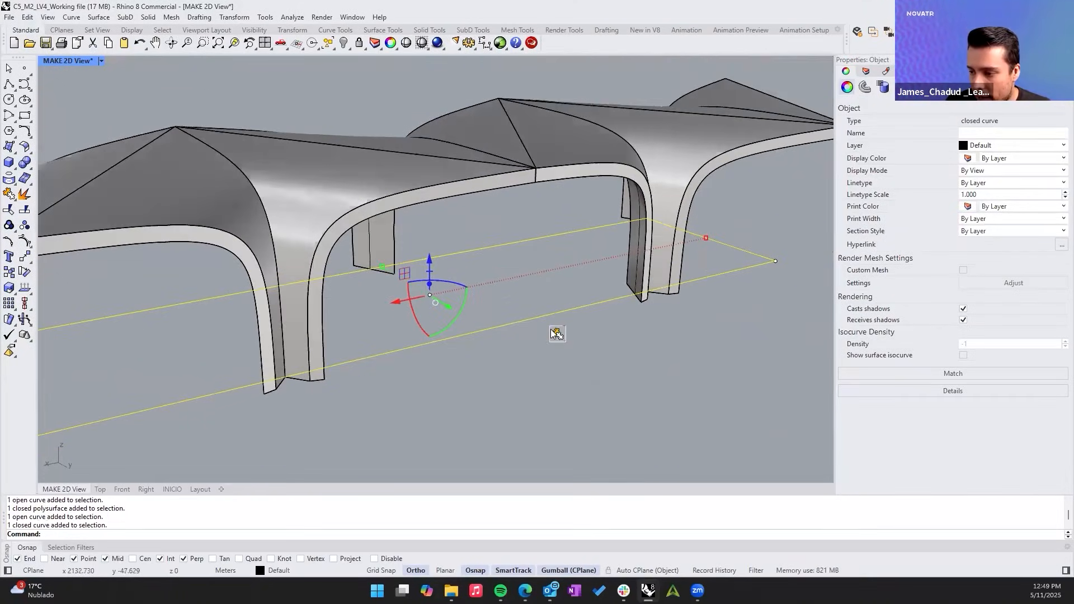
left_click(555, 323)
middle_click(554, 322)
left_click(529, 320)
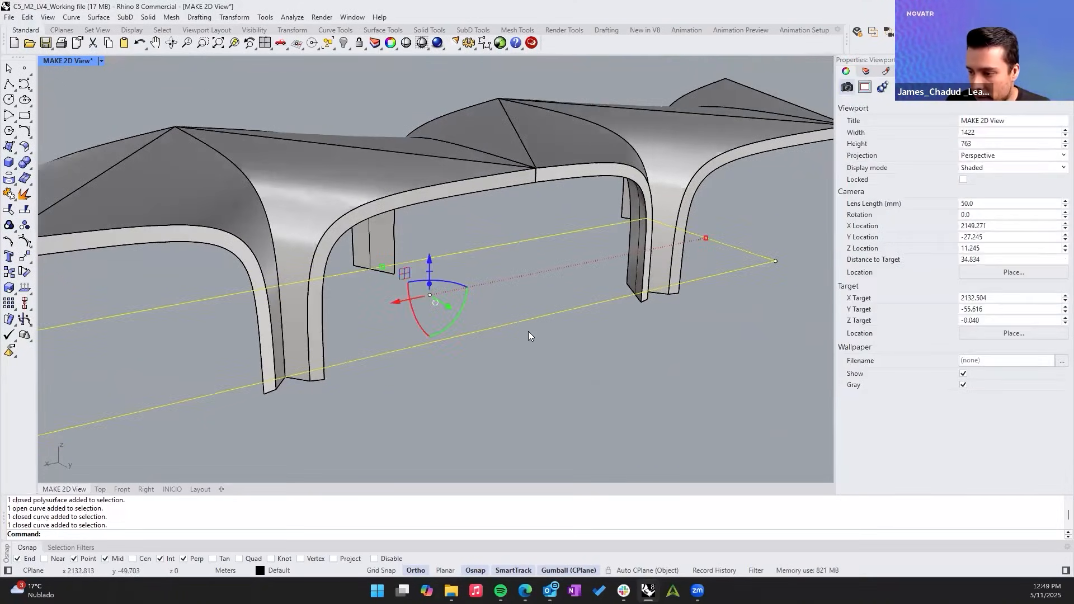
middle_click(528, 333)
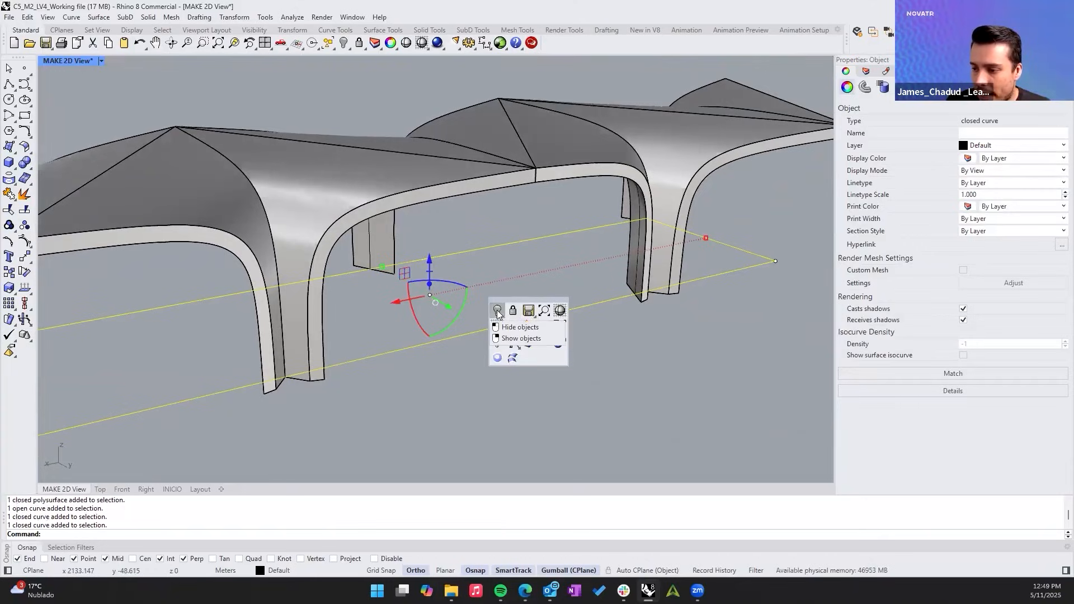
left_click(498, 312)
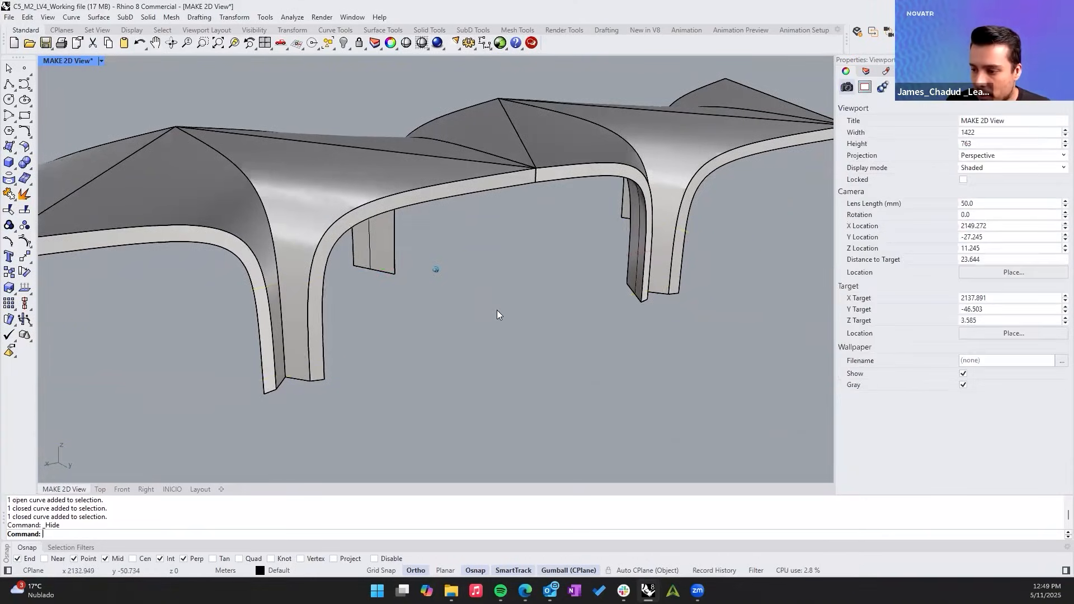
Close the middle bay's projected arch curve along the ground with CloseCrv.
right_click_drag(497, 309, 625, 238)
left_click(626, 241)
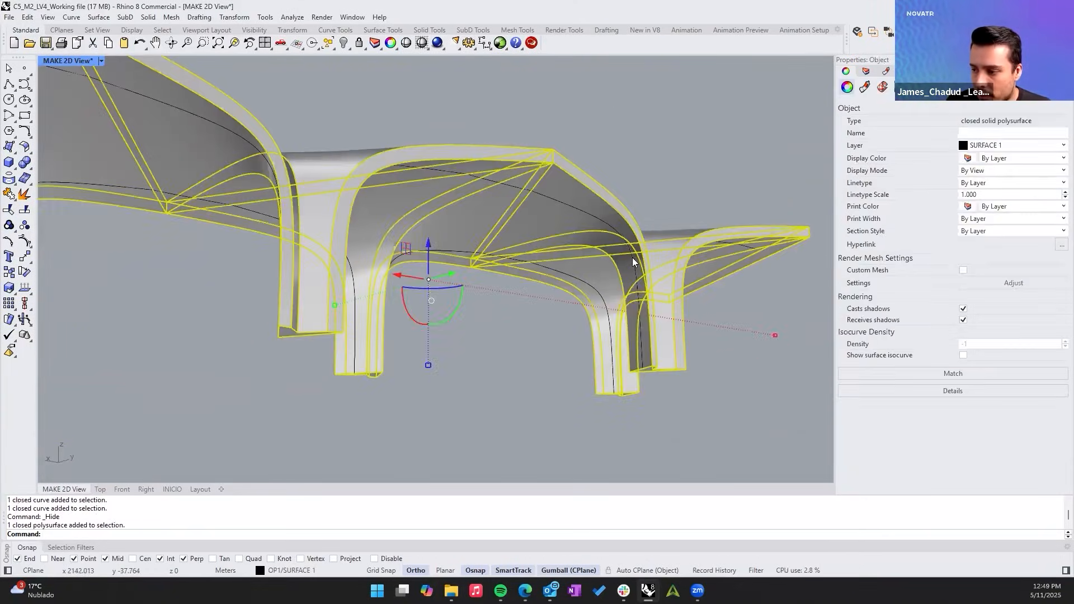
left_click(633, 259)
right_click_drag(658, 284, 579, 320)
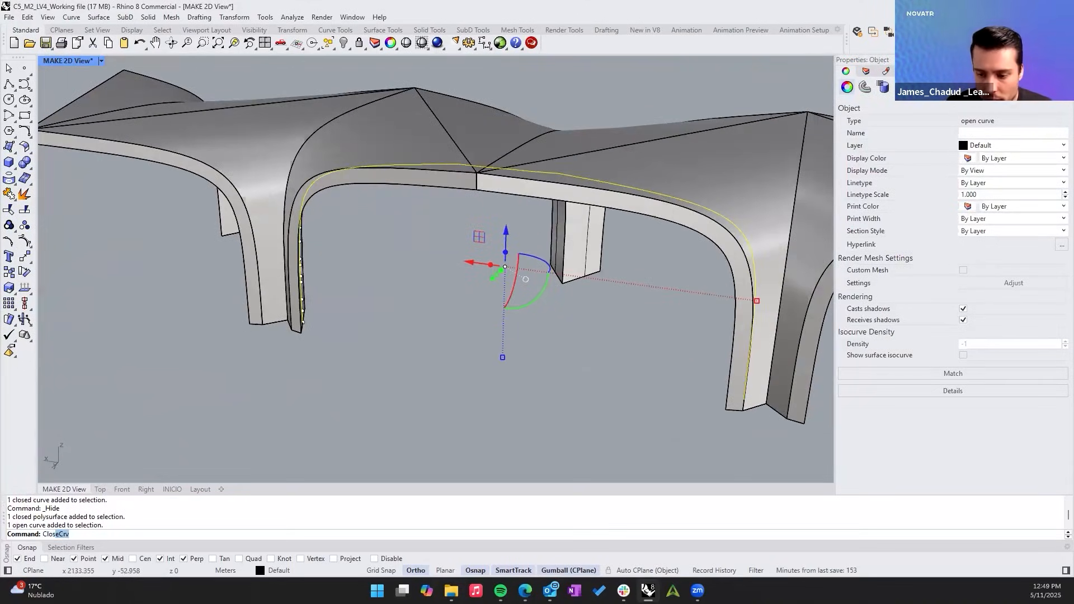
key("Return")
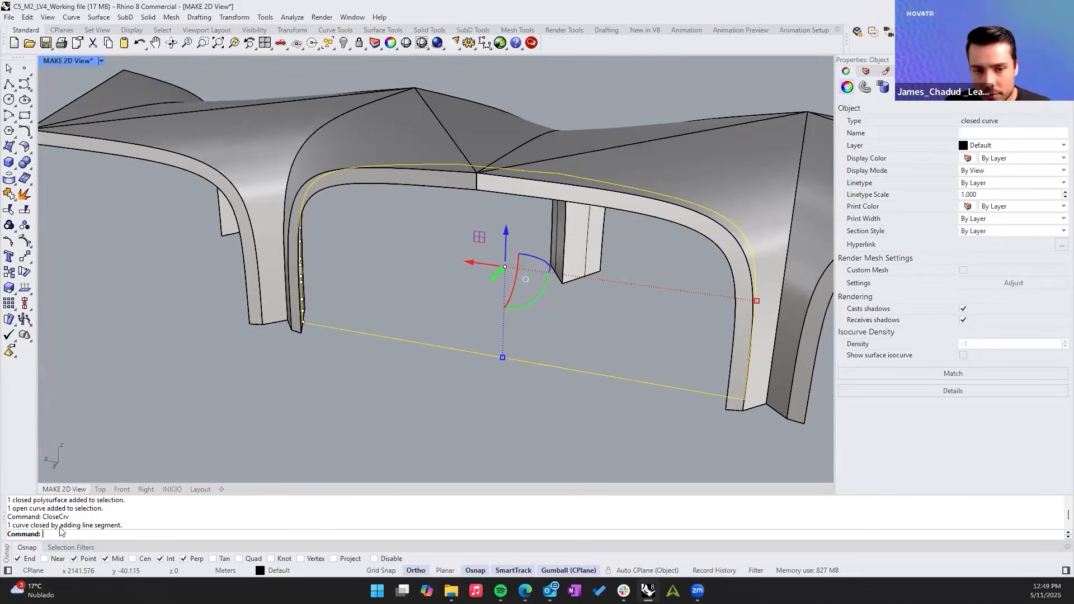
Create a planar surface from the closed arch curve to form the middle bay's panel.
right_click_drag(426, 392, 531, 322)
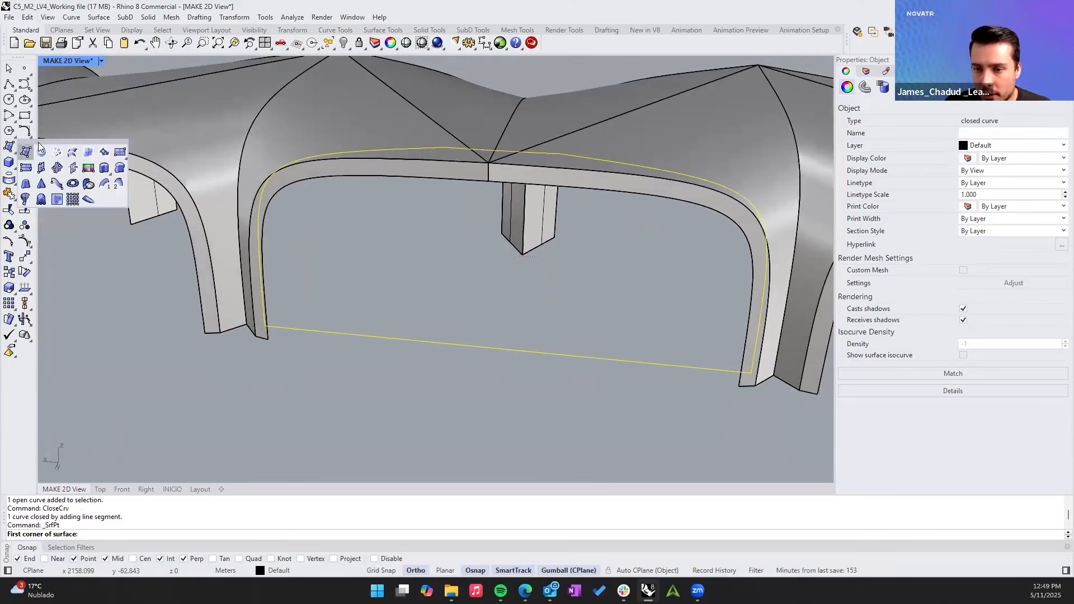
left_click_drag(37, 147, 72, 164)
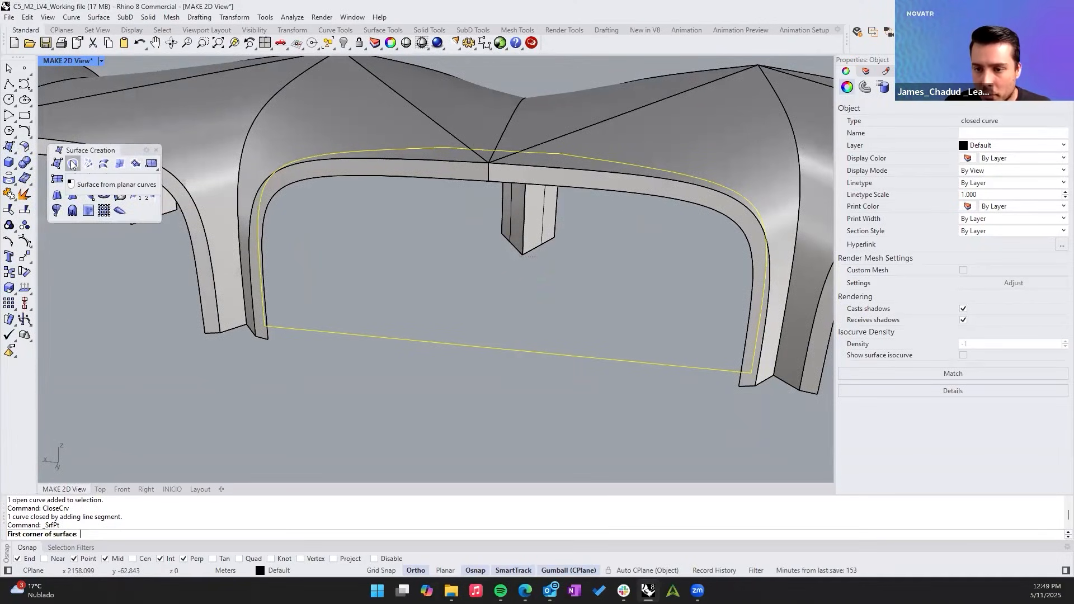
left_click(71, 163)
right_click_drag(611, 308, 565, 326)
left_click(539, 302)
left_click(581, 324)
left_click(564, 326)
left_click(492, 229)
right_click_drag(492, 229, 573, 350)
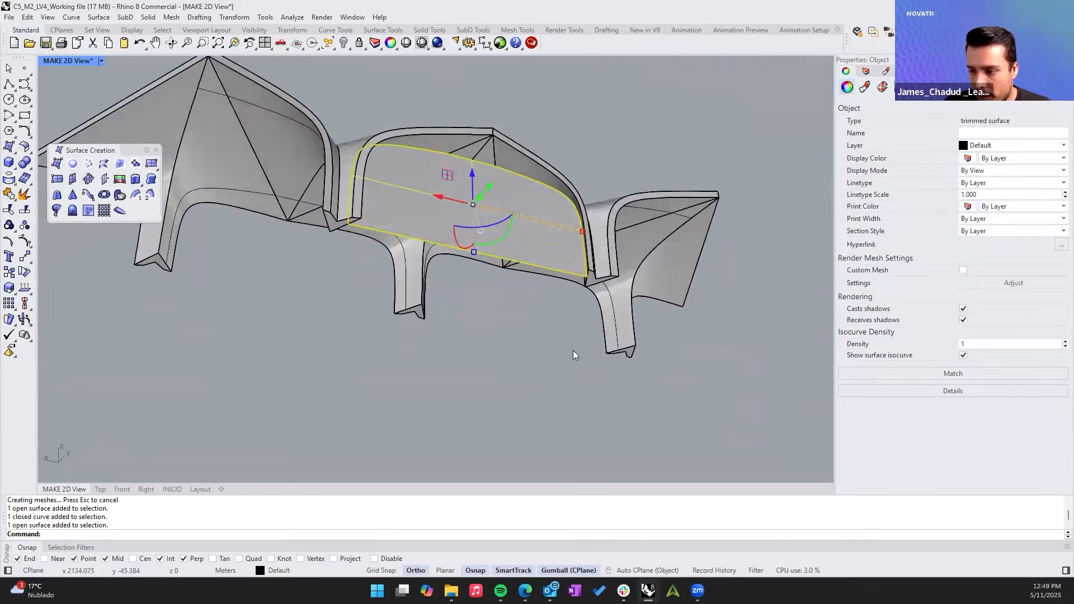
key("Escape")
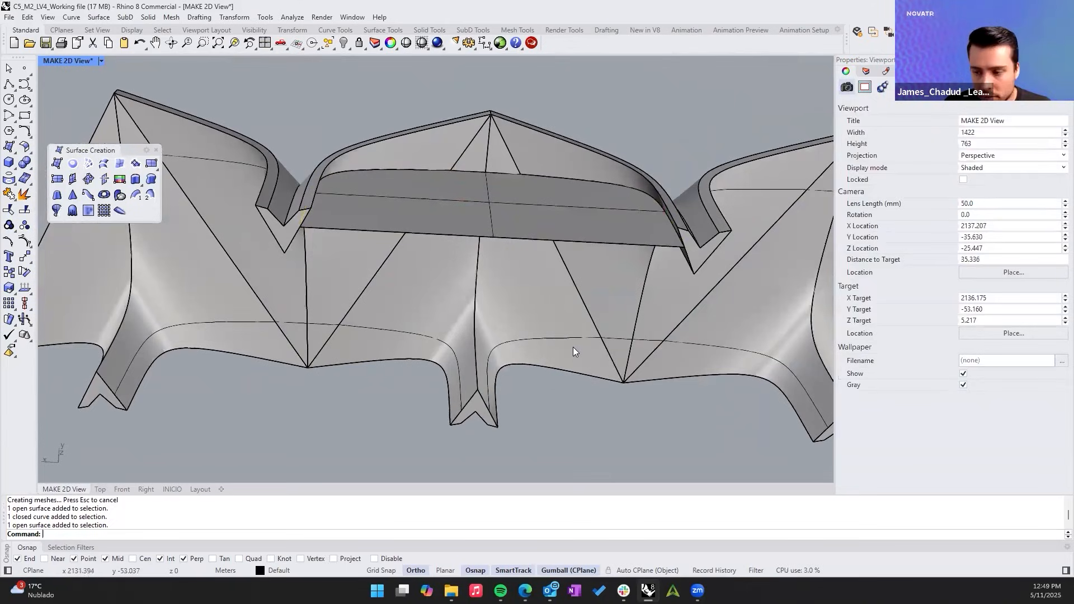
Show all hidden objects, and isolate the canopy with its panel, curves and ground rectangle.
key("ctrl+alt+h")
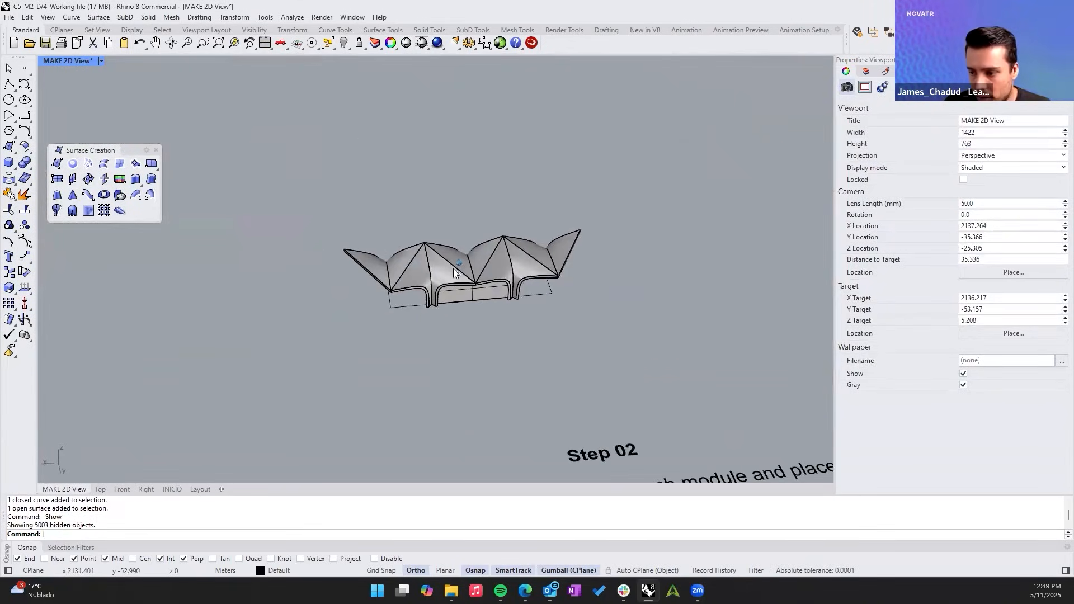
left_click_drag(296, 177, 682, 369)
key("ctrl+i")
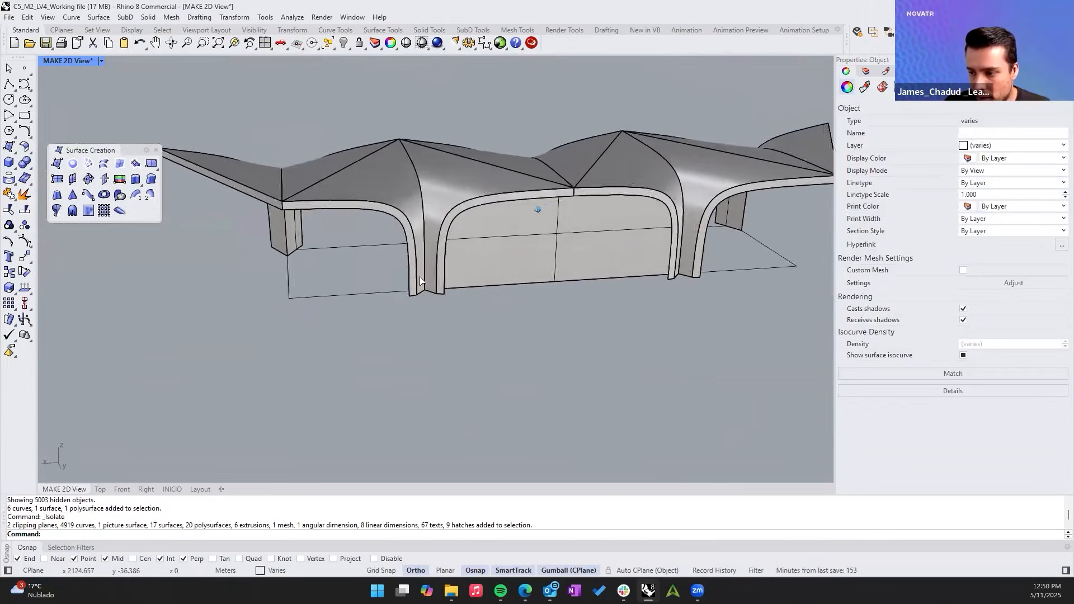
left_click(366, 308)
left_click(375, 370)
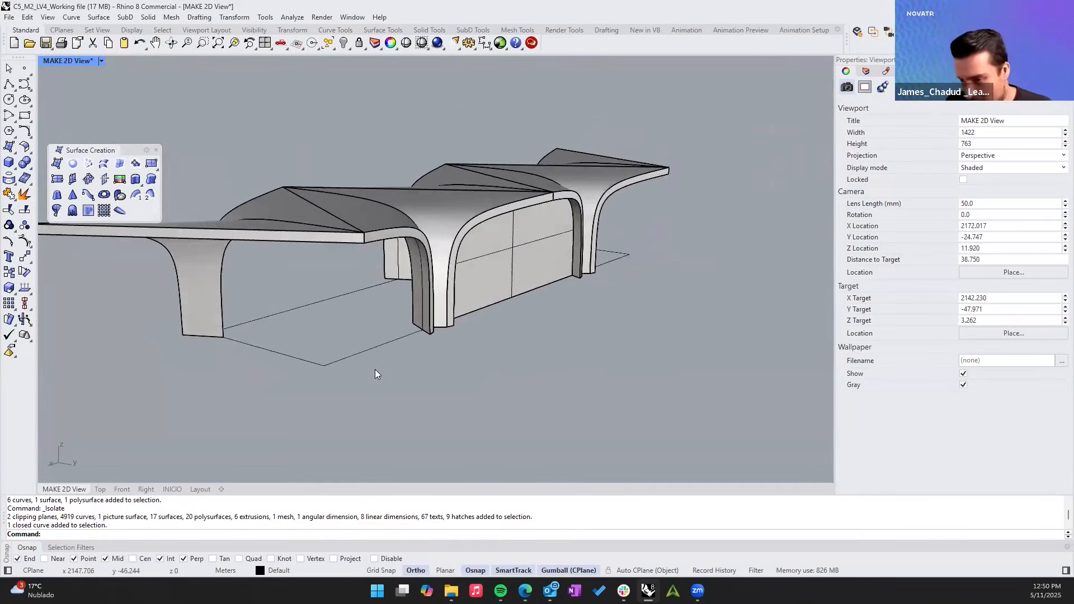
Copy the middle bay's panel by its lower corner into the two bays on the canopy's opposite side.
left_click(474, 226)
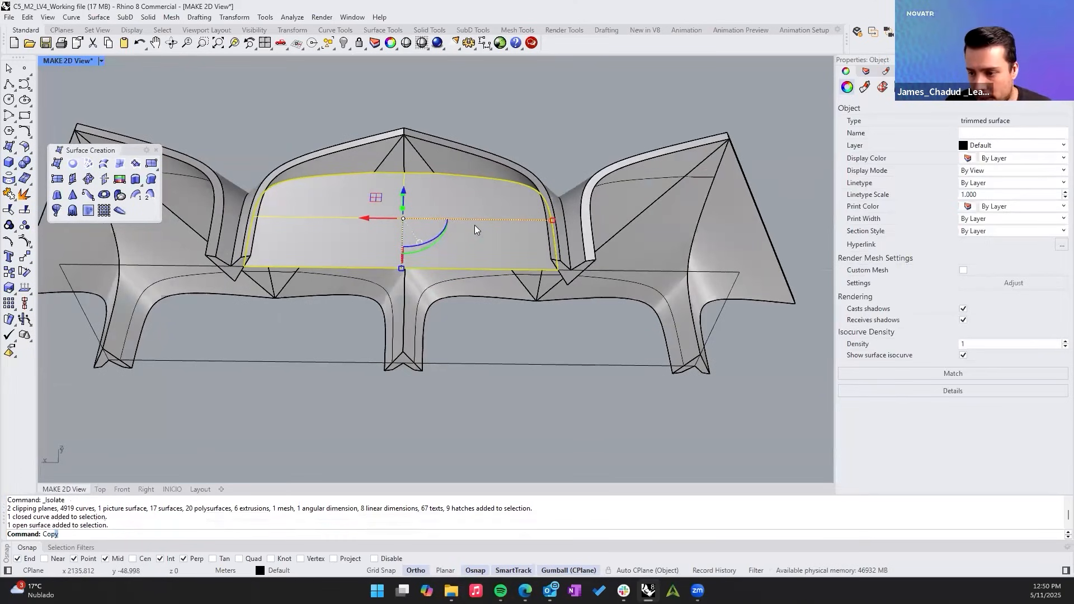
key("Return")
left_click(308, 260)
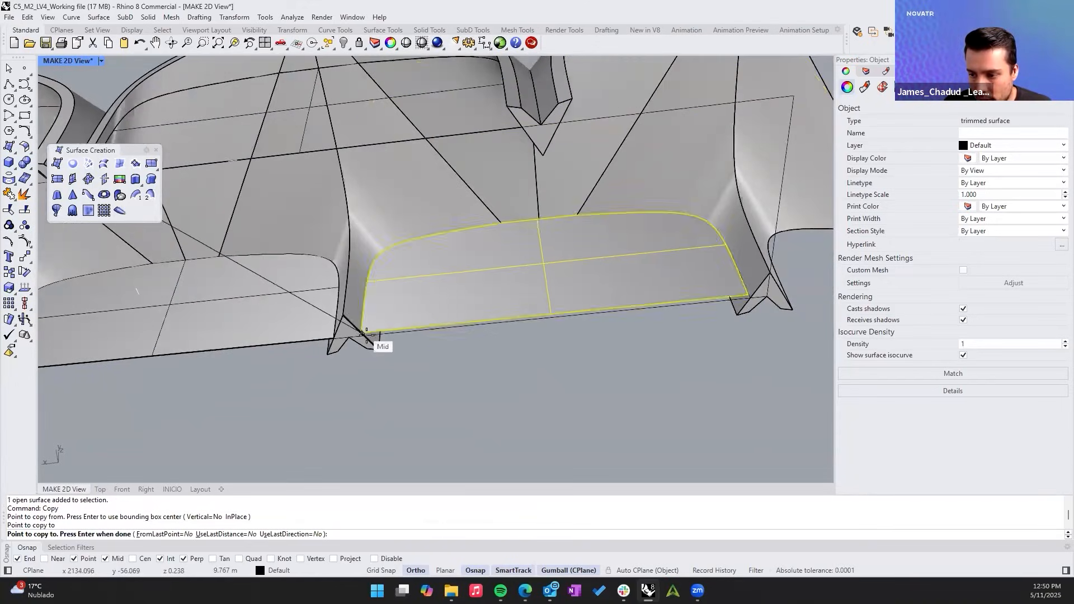
left_click(367, 335)
key("Return")
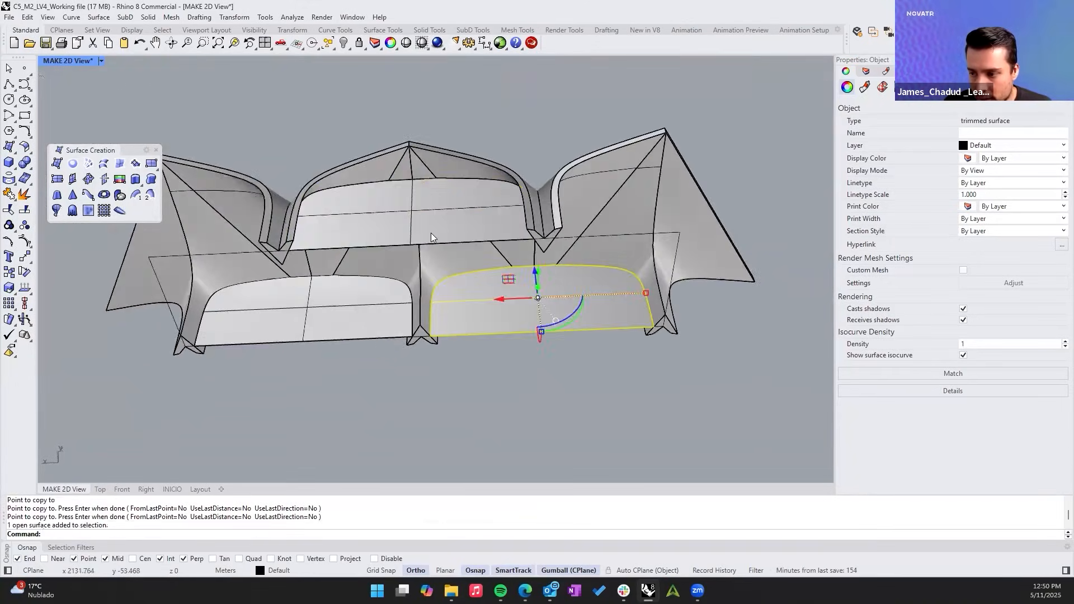
left_click(435, 199)
key("Escape")
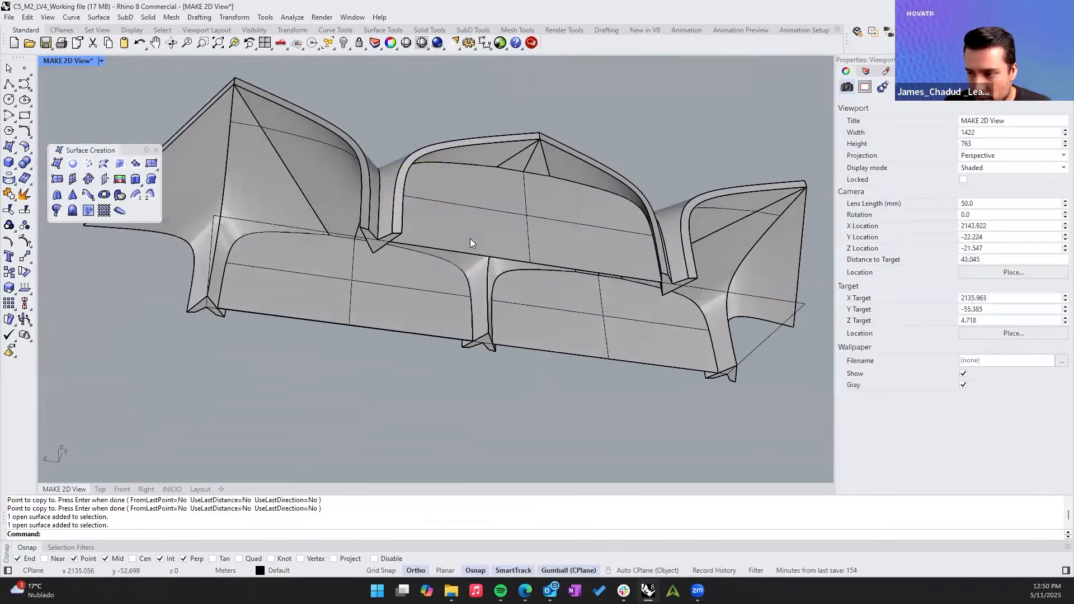
Select the two copied panels and flip their surface direction.
left_click(470, 228)
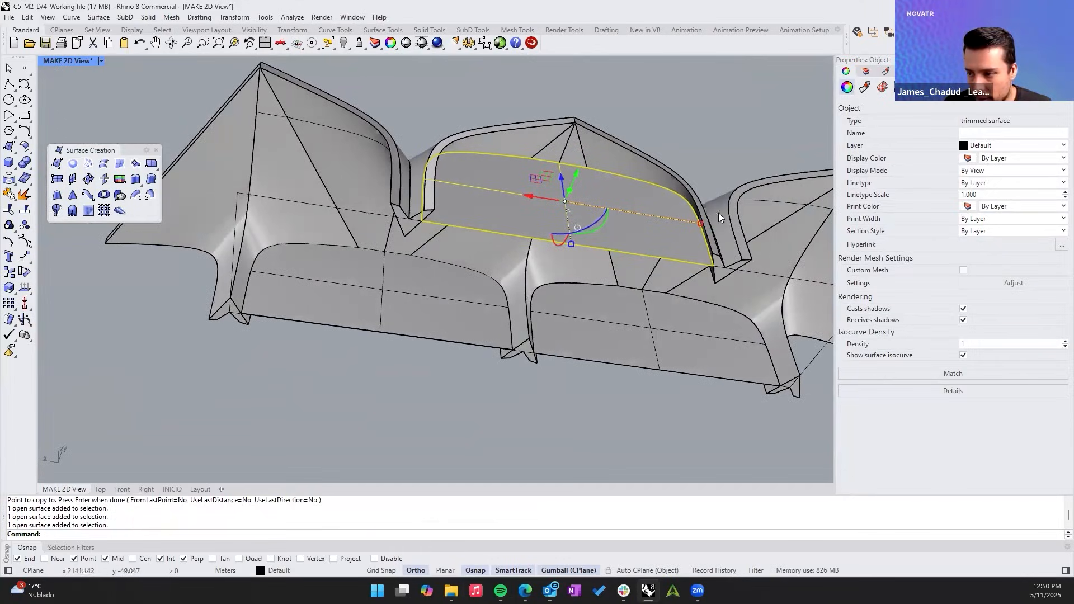
left_click(292, 353)
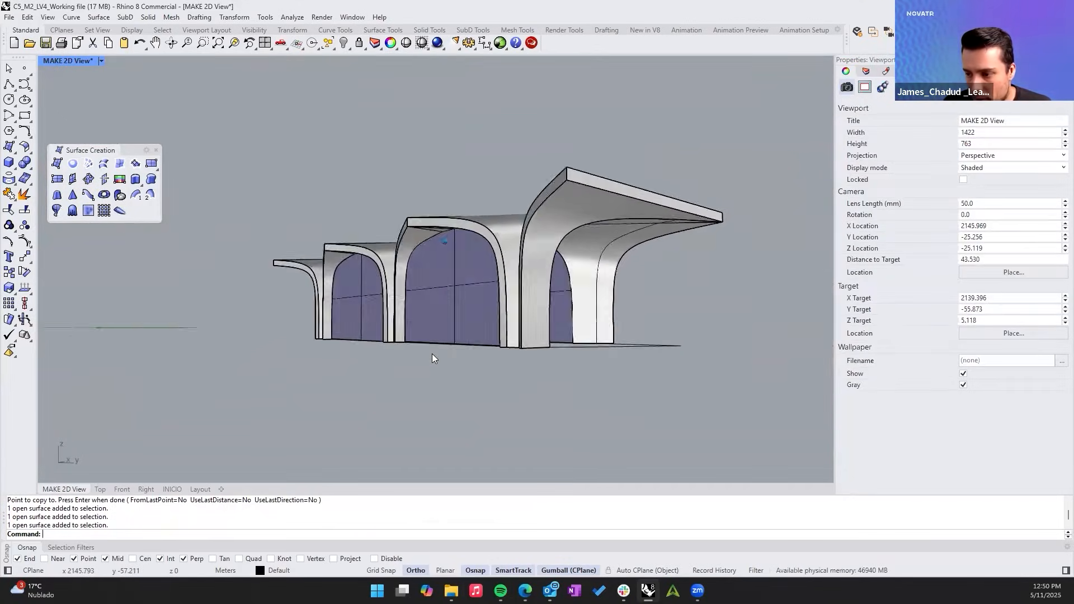
left_click(536, 310)
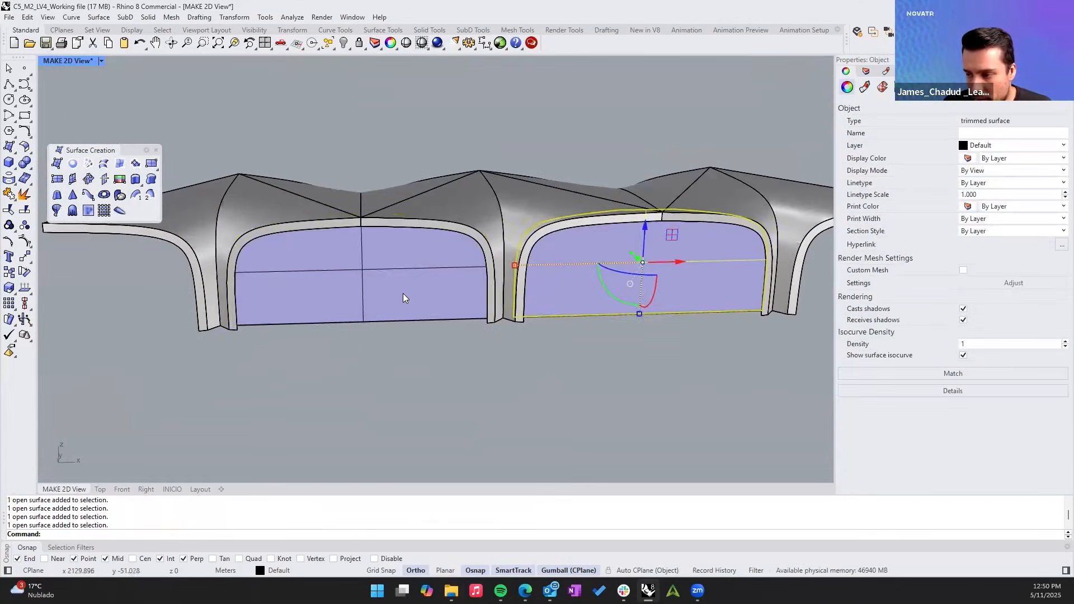
left_click(402, 293, "shift")
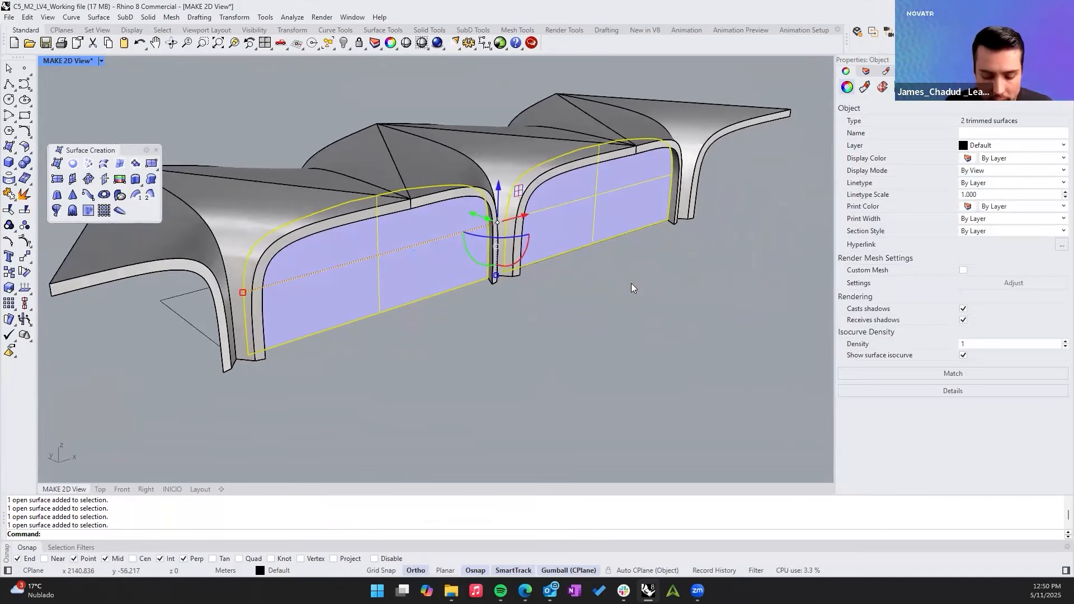
type("Flip")
key("Return")
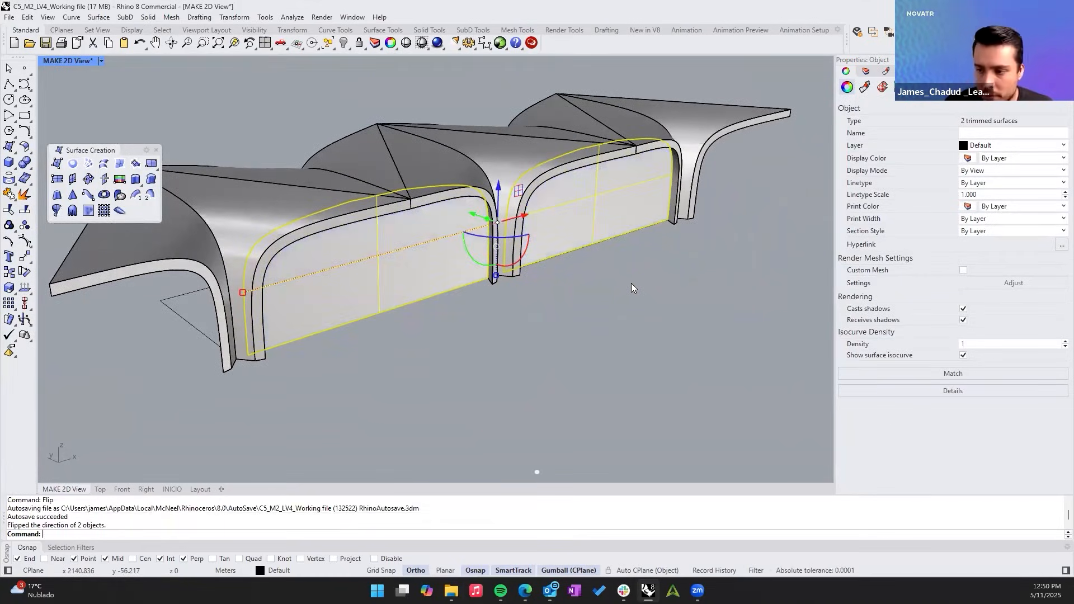
left_click(631, 323)
Explode the projected open curve beneath the canopy's end bay into separate segments.
right_click_drag(632, 323, 672, 289)
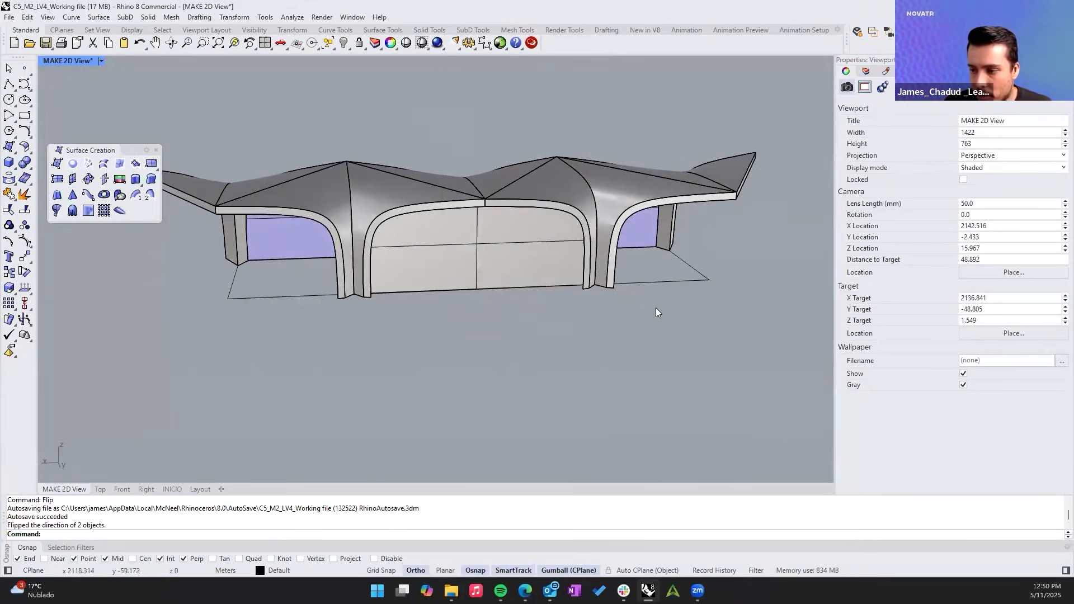
right_click_drag(145, 320, 293, 329)
left_click(469, 143)
left_click(480, 140)
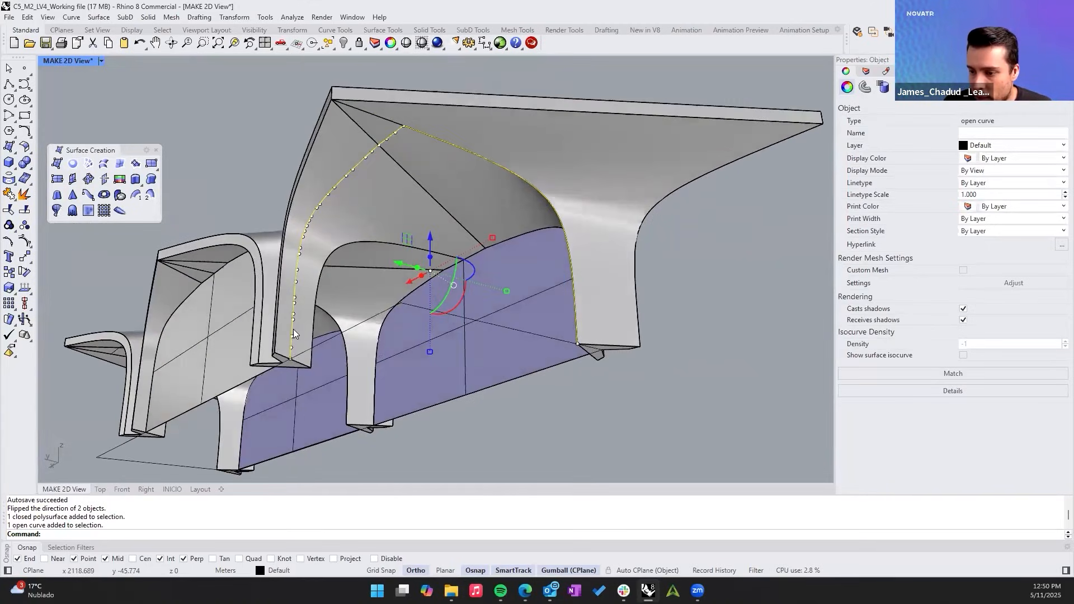
right_click_drag(570, 263, 463, 178)
middle_click(464, 179)
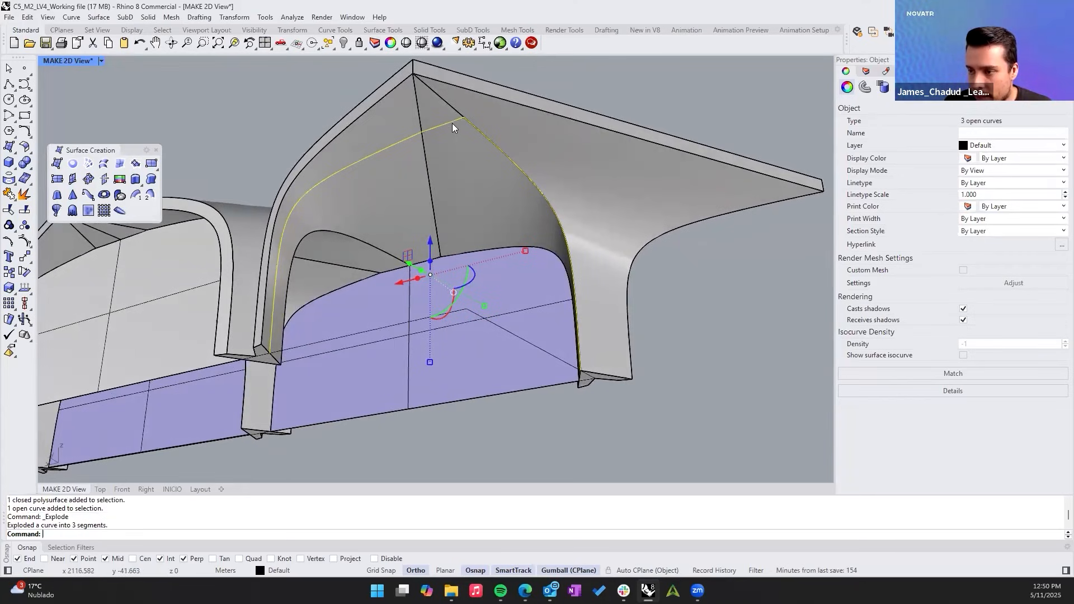
Join the two exploded segments that run along one side of the end bay's ceiling and leg.
left_click(452, 124)
right_click_drag(452, 218, 359, 242)
right_click_drag(341, 365, 532, 185)
right_click_drag(426, 162, 383, 273)
left_click(386, 161)
left_click(400, 175)
left_click(431, 205)
left_click(362, 171, "shift")
left_click(392, 202)
middle_click(384, 273)
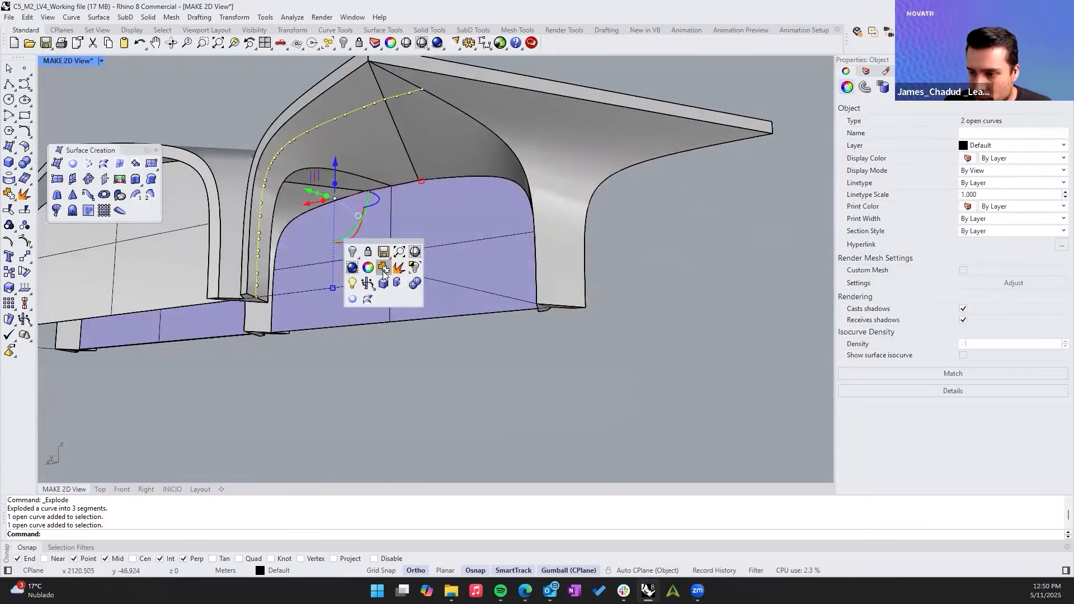
left_click(384, 270)
mouse_move(426, 110)
right_mouse_down()
mouse_move(435, 151)
mouse_move(421, 100)
right_mouse_up()
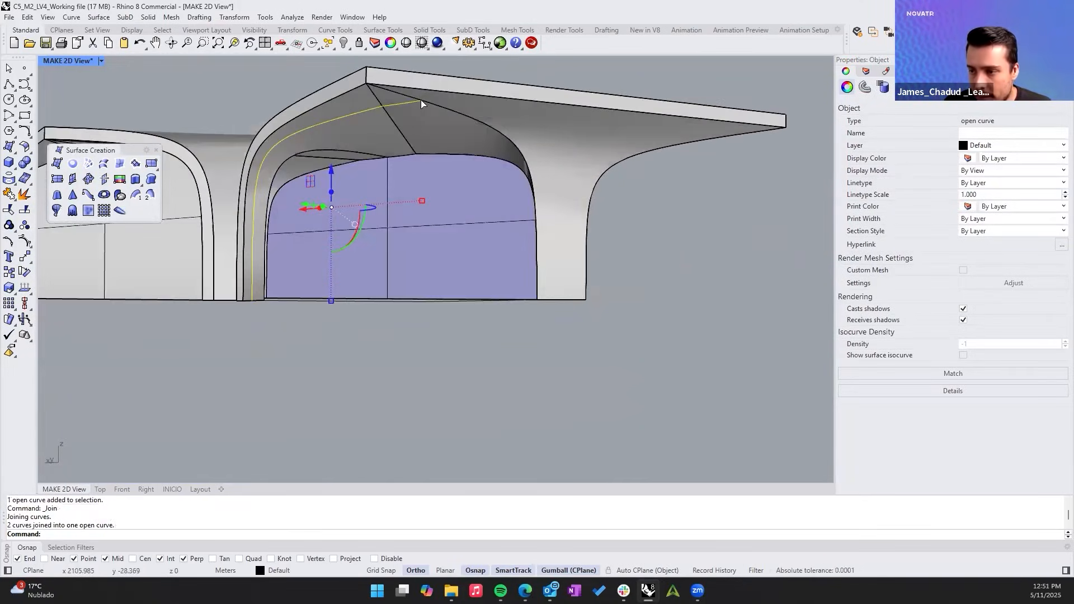
Draw a polyline from the ceiling curve's upper end down to the ground corner and across to the foot of the canopy leg.
right_click_drag(428, 282, 285, 204)
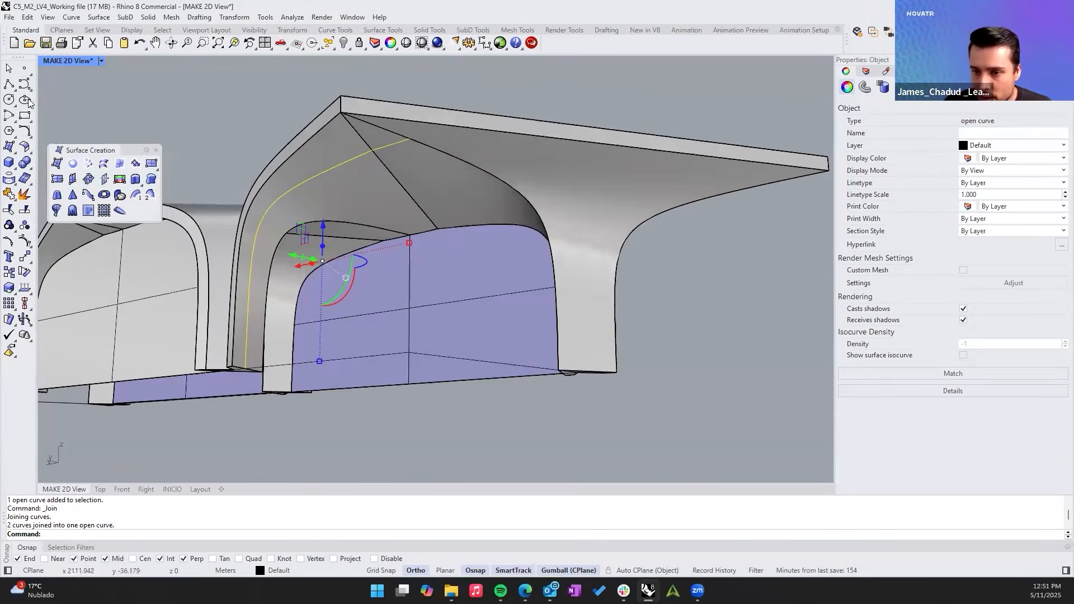
left_click(411, 139)
right_click_drag(409, 149, 398, 307)
left_click(410, 366)
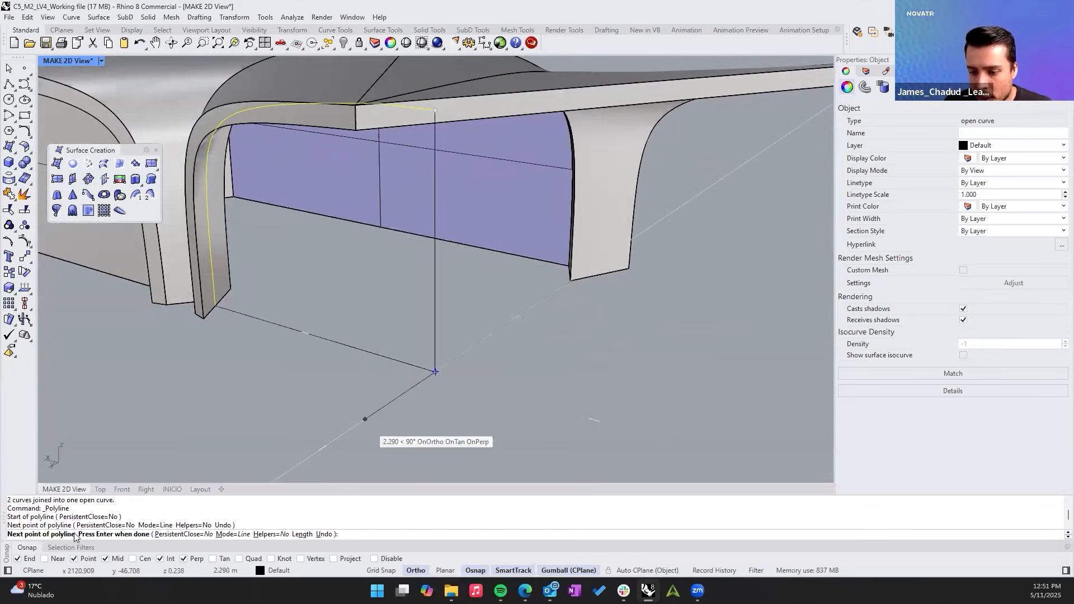
left_click(216, 306)
key("Return")
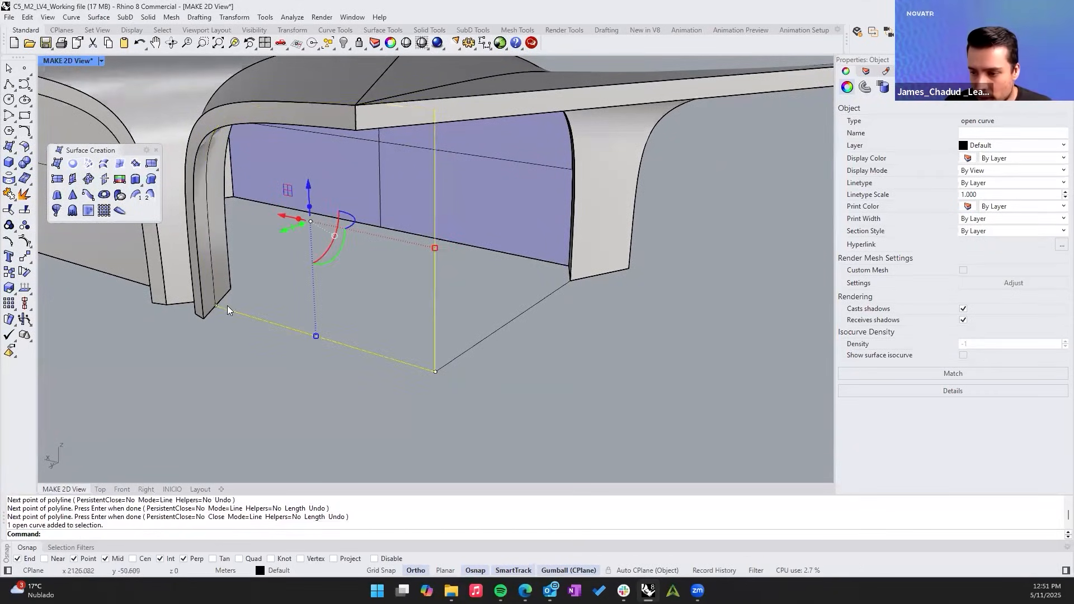
Join the new polyline with the curve along the end bay's ceiling and leg into a closed outline.
right_click_drag(227, 305, 456, 218)
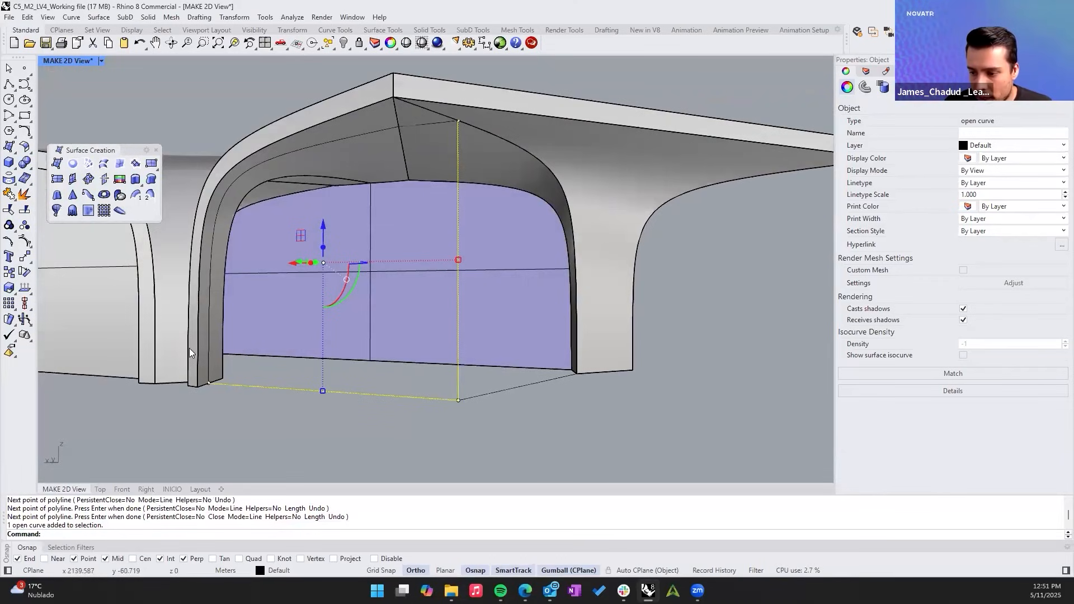
right_click_drag(189, 351, 250, 178)
left_click(258, 167, "shift")
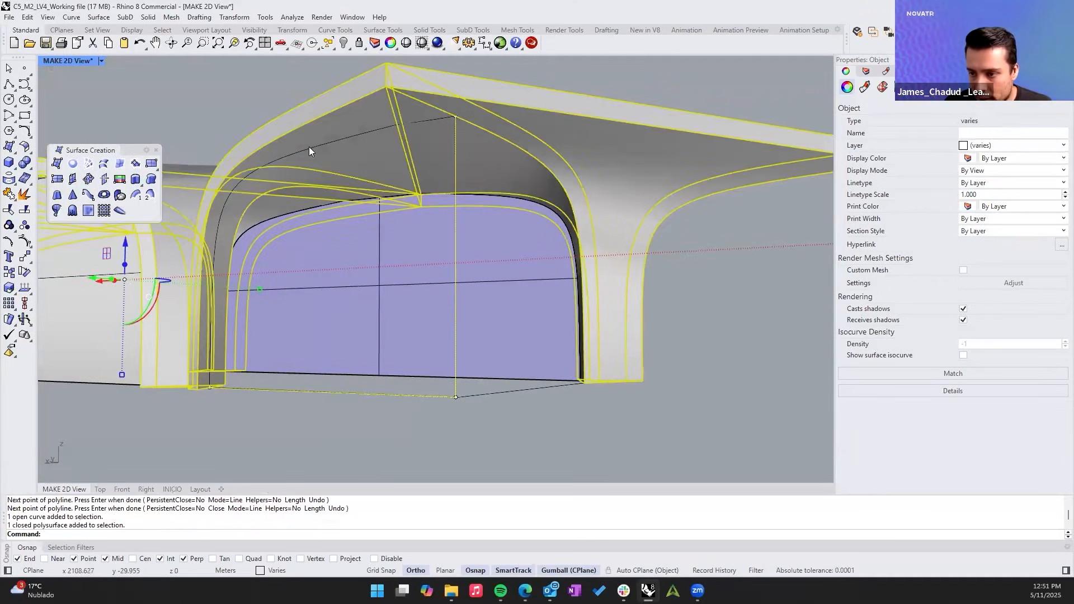
left_click(310, 136, "ctrl")
left_click(332, 145, "shift")
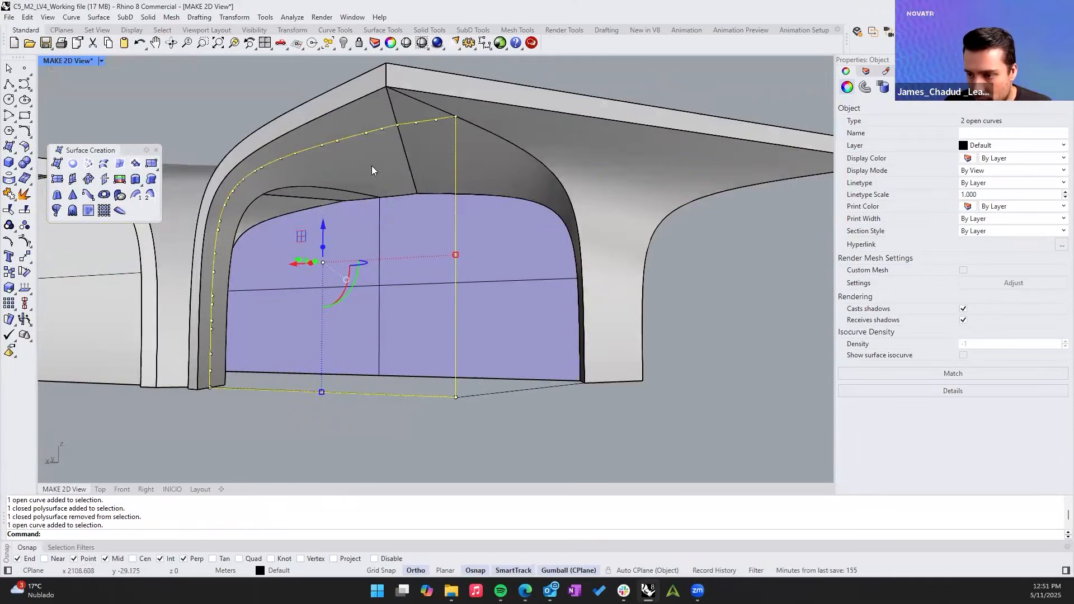
right_click_drag(371, 165, 432, 342)
type("join")
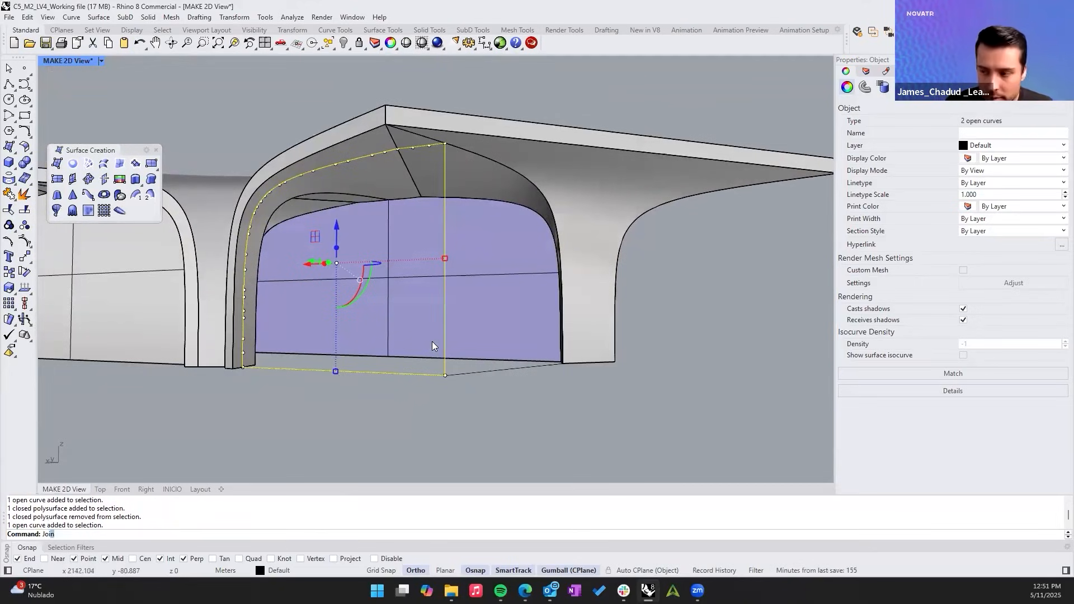
key("Return")
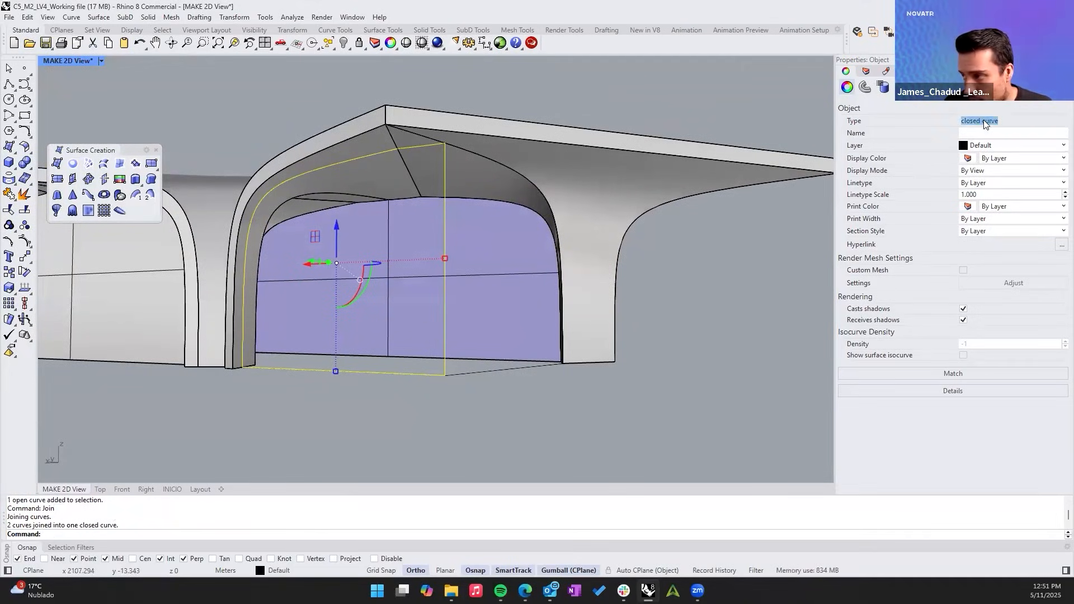
Create a planar surface from the end bay's closed outline and clear the selection.
key("Down")
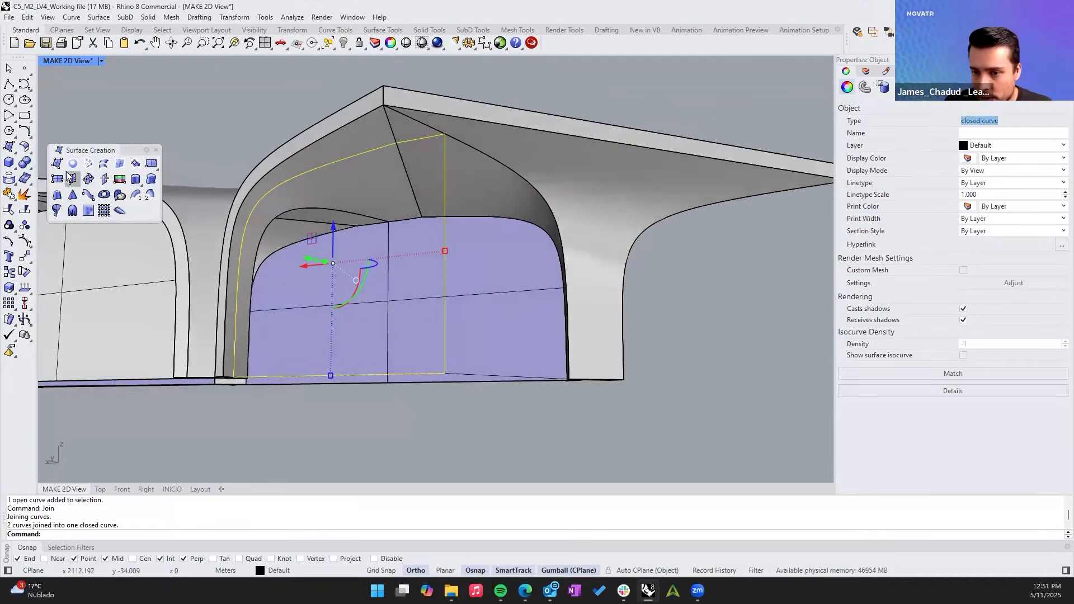
key("Left")
key("Left")
key("Left")
key("Left")
key("Escape")
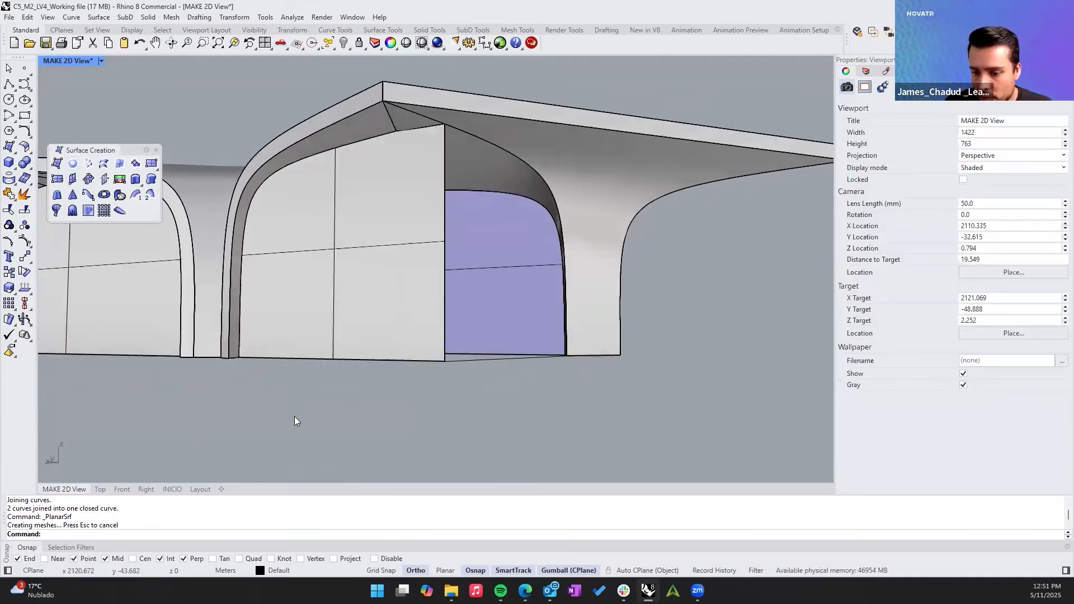
Draw a polyline from the end bay's second ceiling curve down the panel's vertical edge and along the ground to the outer leg's foot.
right_click_drag(326, 296, 560, 125)
scroll(498, 262, "up", 5)
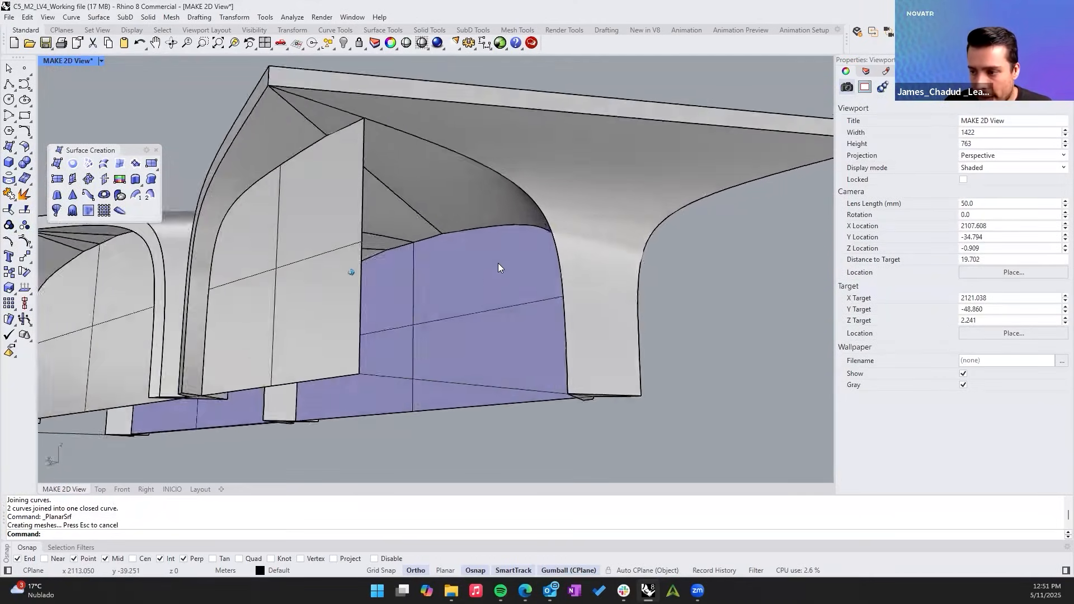
left_click(511, 216)
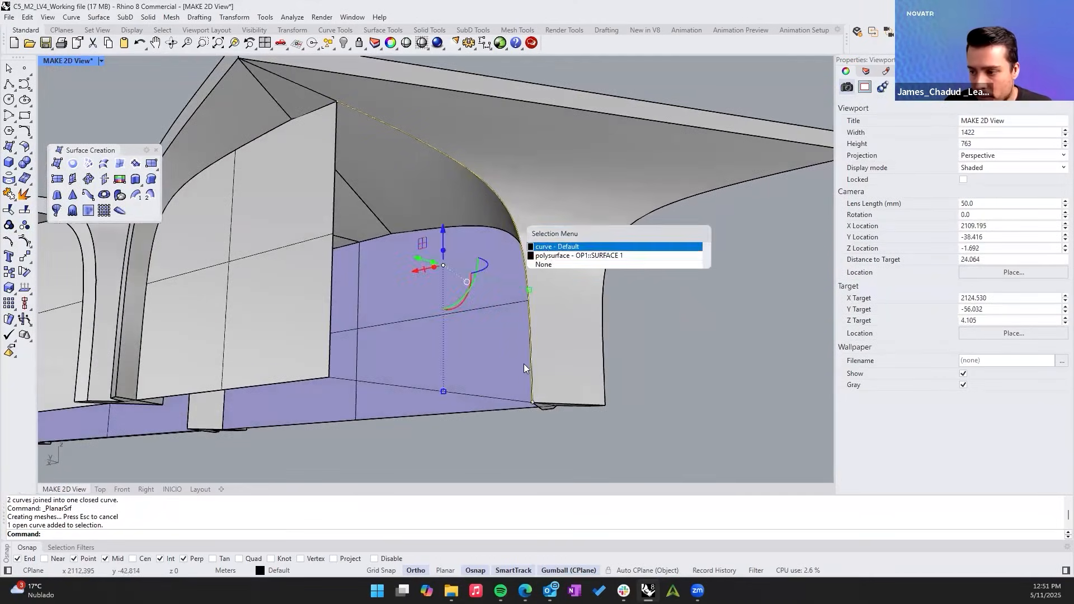
right_click_drag(531, 366, 308, 80)
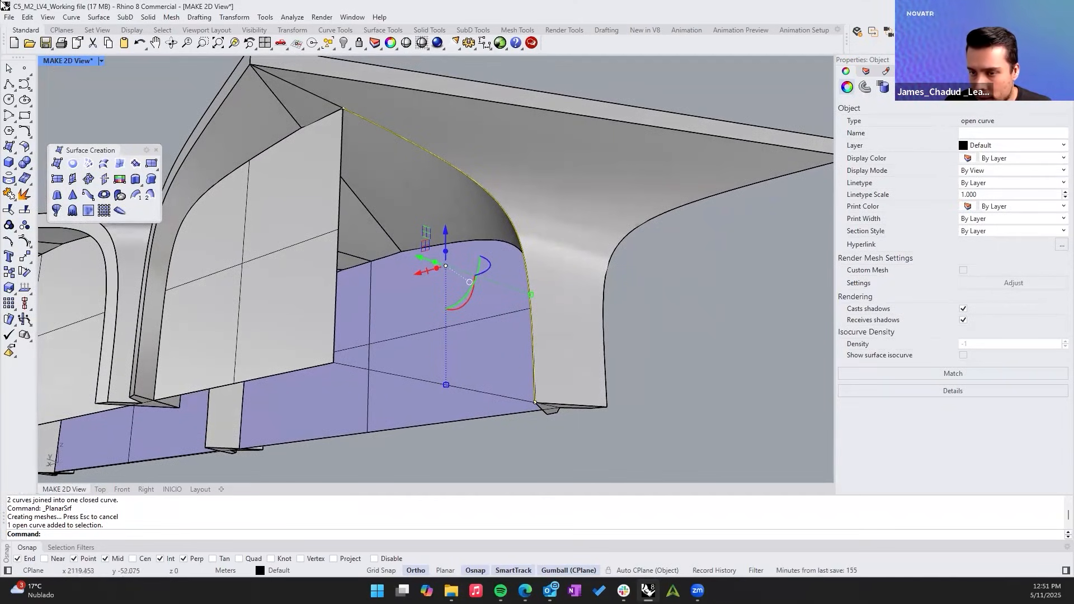
left_click(9, 85)
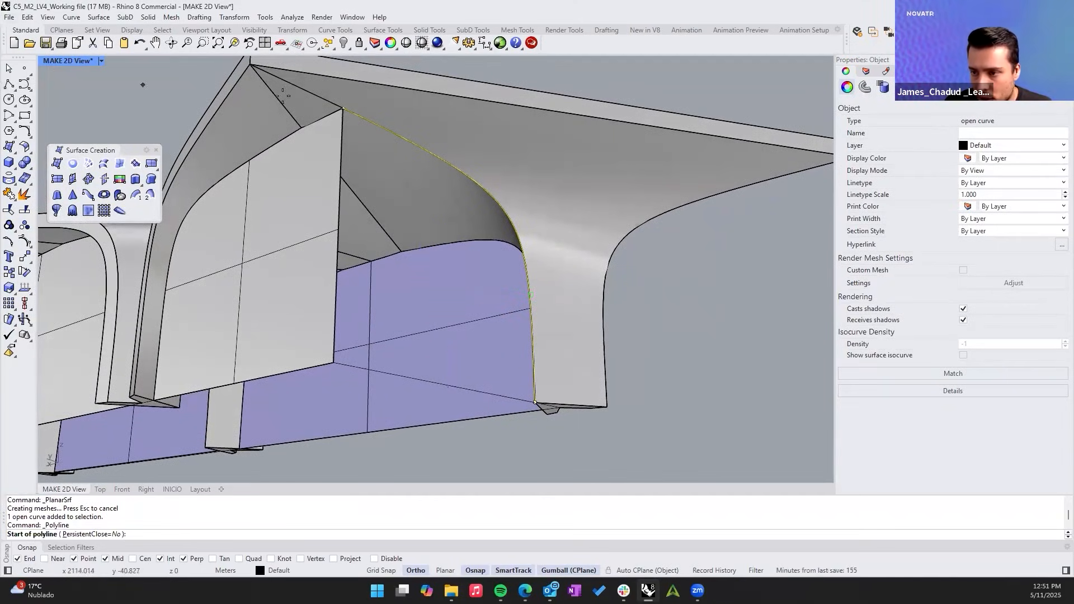
left_click(345, 106)
left_click(334, 363)
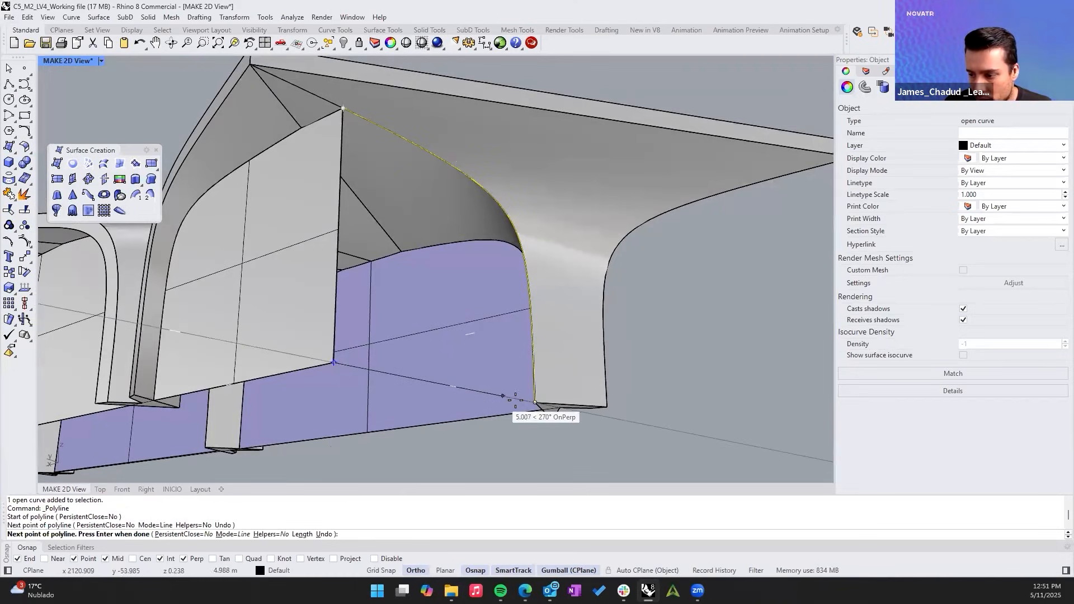
left_click(535, 402)
key("Return")
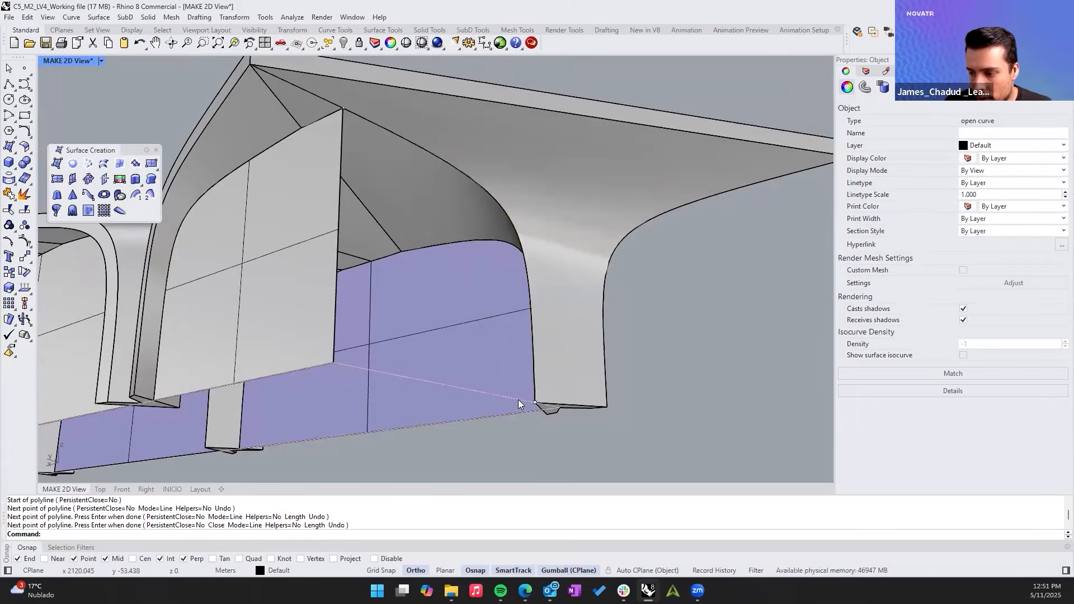
Join the second polyline with the adjoining ceiling curve to close the outline on the canopy's short end.
left_click(518, 400)
left_click(556, 439)
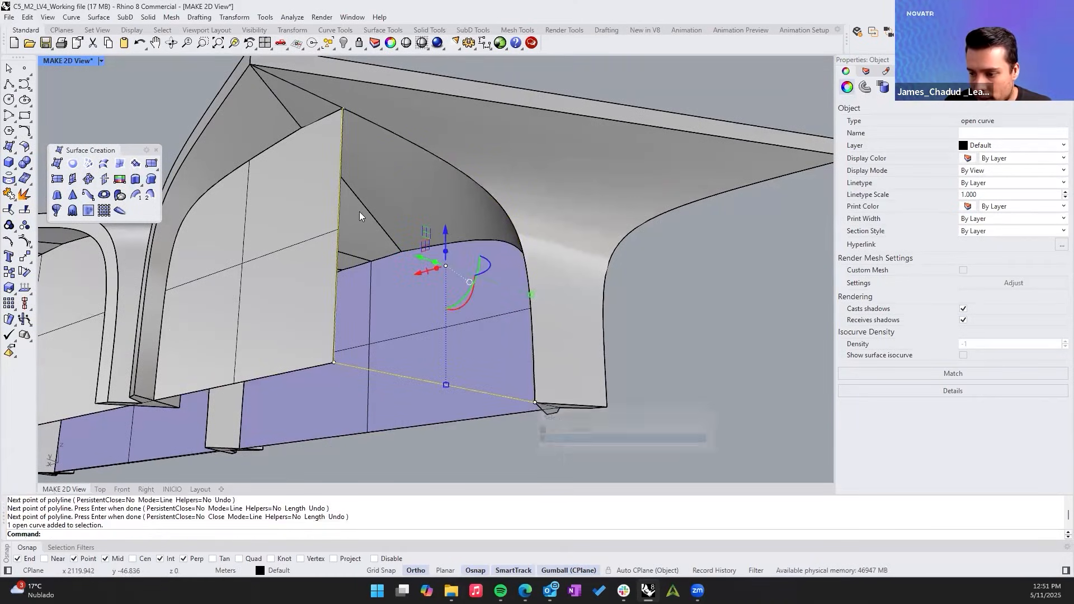
left_click(410, 140)
left_click(447, 170)
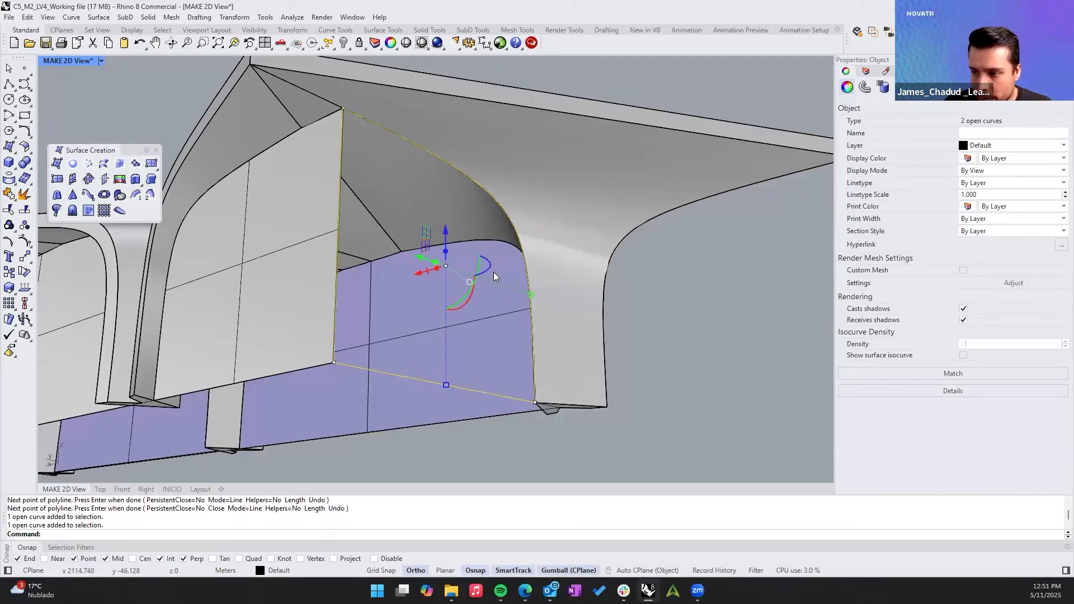
middle_click(472, 195)
left_click(484, 194)
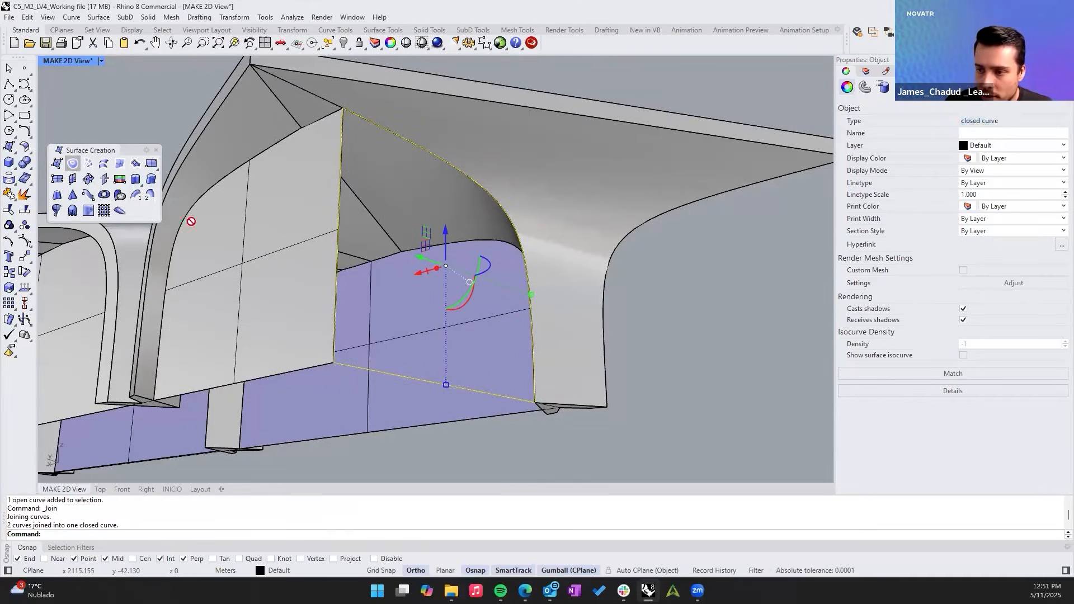
Create a planar surface from the closed outline on the canopy's short end.
left_click(73, 163)
right_click_drag(406, 203, 648, 346)
left_click(678, 355)
Join the two perpendicular end-bay panels into one corner polysurface.
left_click(388, 283)
left_click(343, 305, "shift")
right_click_drag(408, 364, 437, 314)
scroll(436, 315, "down", 5)
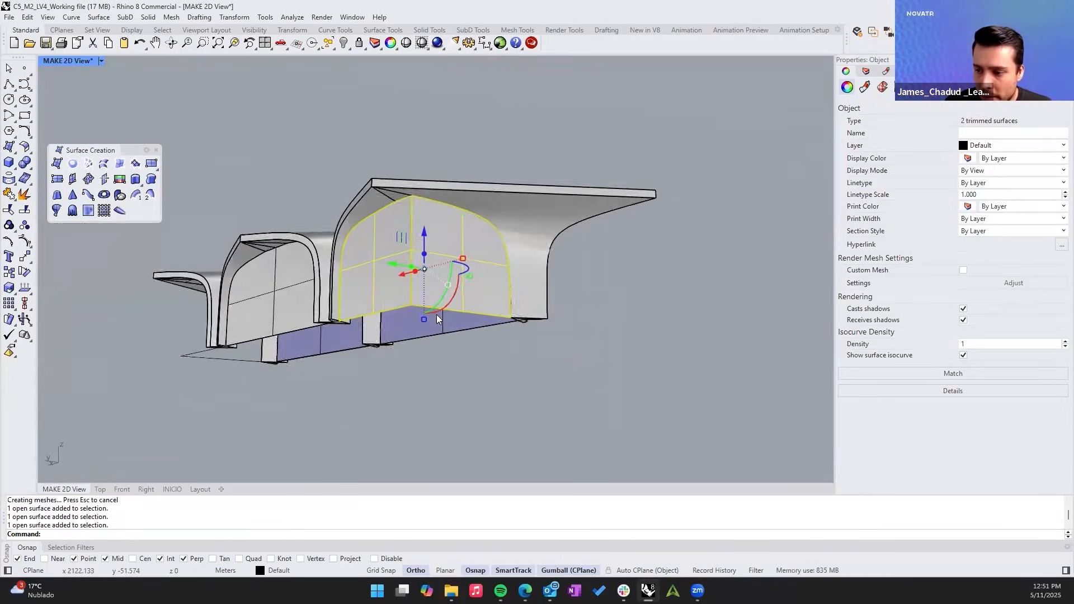
scroll(436, 316, "up", 3)
middle_click(439, 314)
left_click(439, 315)
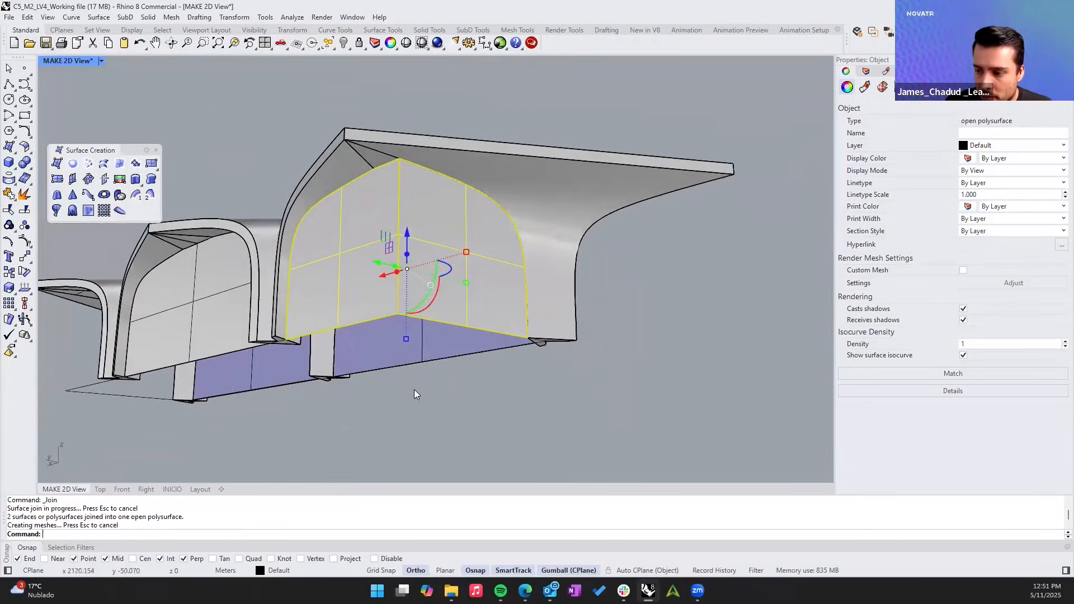
Mirror a copy of the corner glass panel to the canopy's opposite end about the midpoint of the middle bay's base.
left_click(413, 389)
left_click(424, 290)
right_click_drag(424, 290, 589, 354)
scroll(560, 349, "down", 4)
type("Mirror")
key("Return")
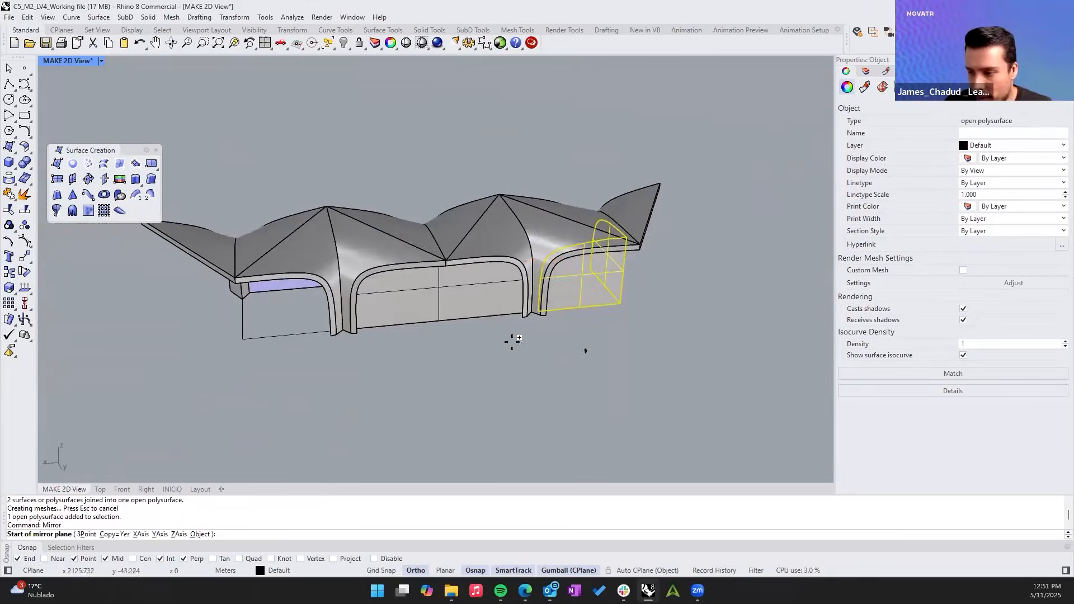
left_click(445, 330)
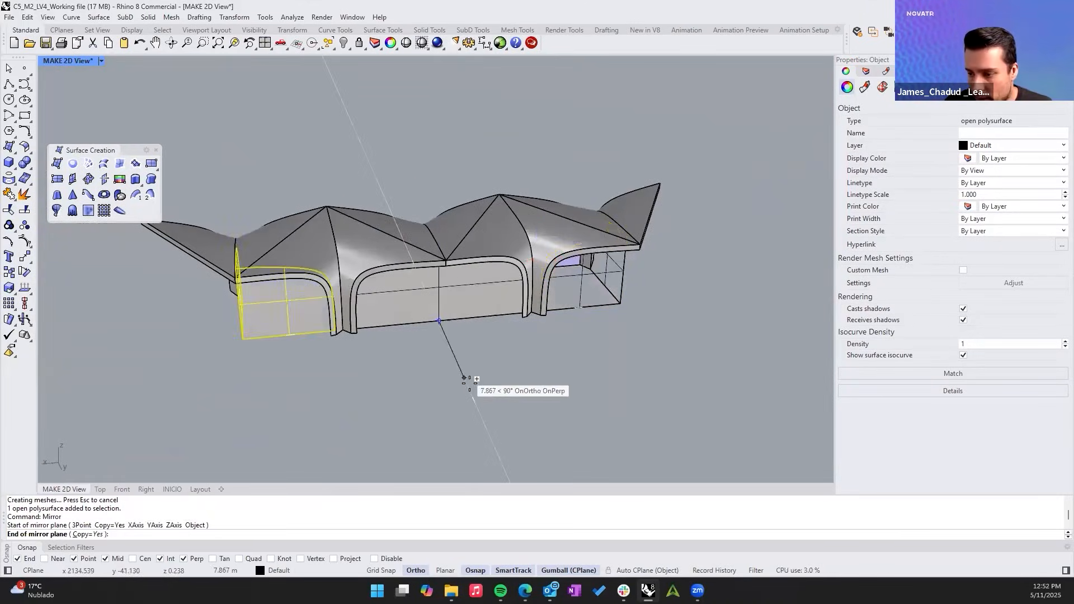
left_click(406, 379)
left_click(402, 374)
Show all hidden objects in the model again.
right_click_drag(402, 372, 565, 279)
left_click(697, 274)
key("ctrl+alt+h")
Select the whole canopy with its glass panels and move it along the X axis toward the area beneath the Step 4 notes.
scroll(493, 332, "down", 12)
right_click_drag(697, 274, 532, 376)
left_click_drag(532, 376, 275, 295)
right_click_drag(427, 320, 397, 322, "shift")
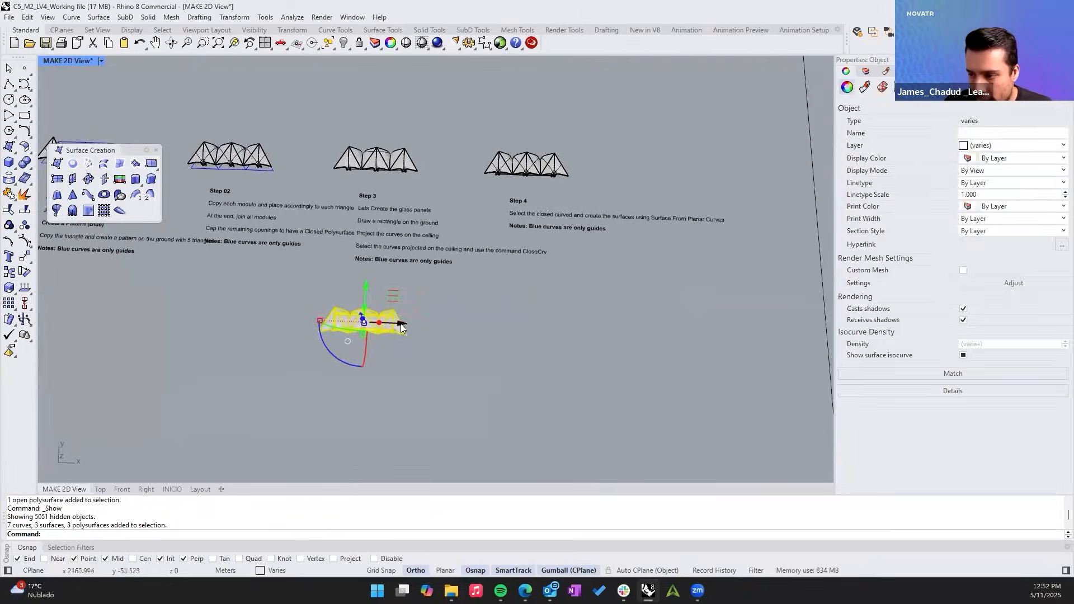
left_click_drag(403, 323, 623, 331)
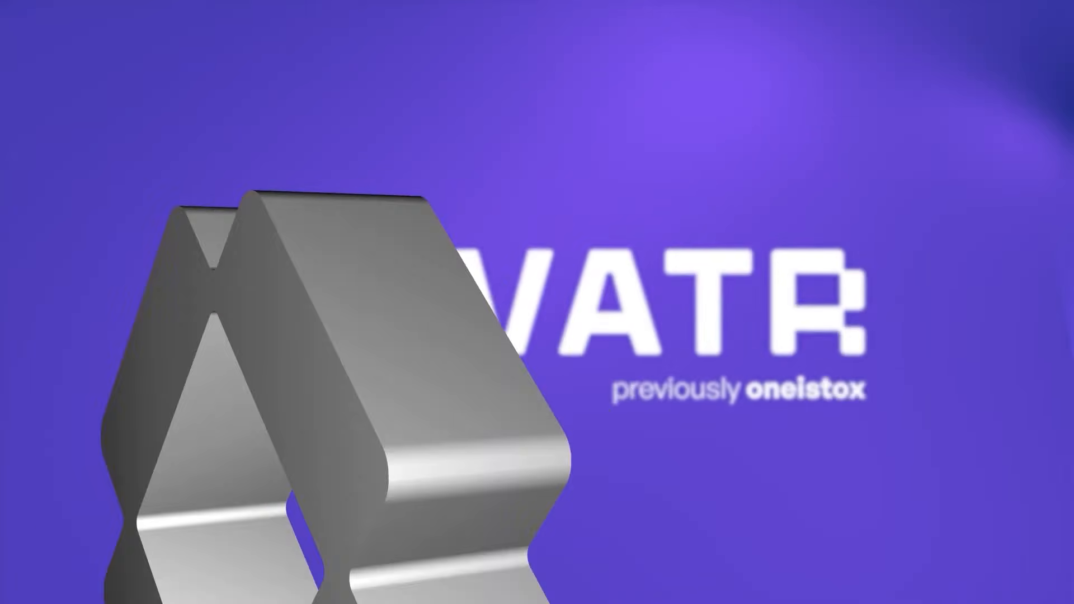